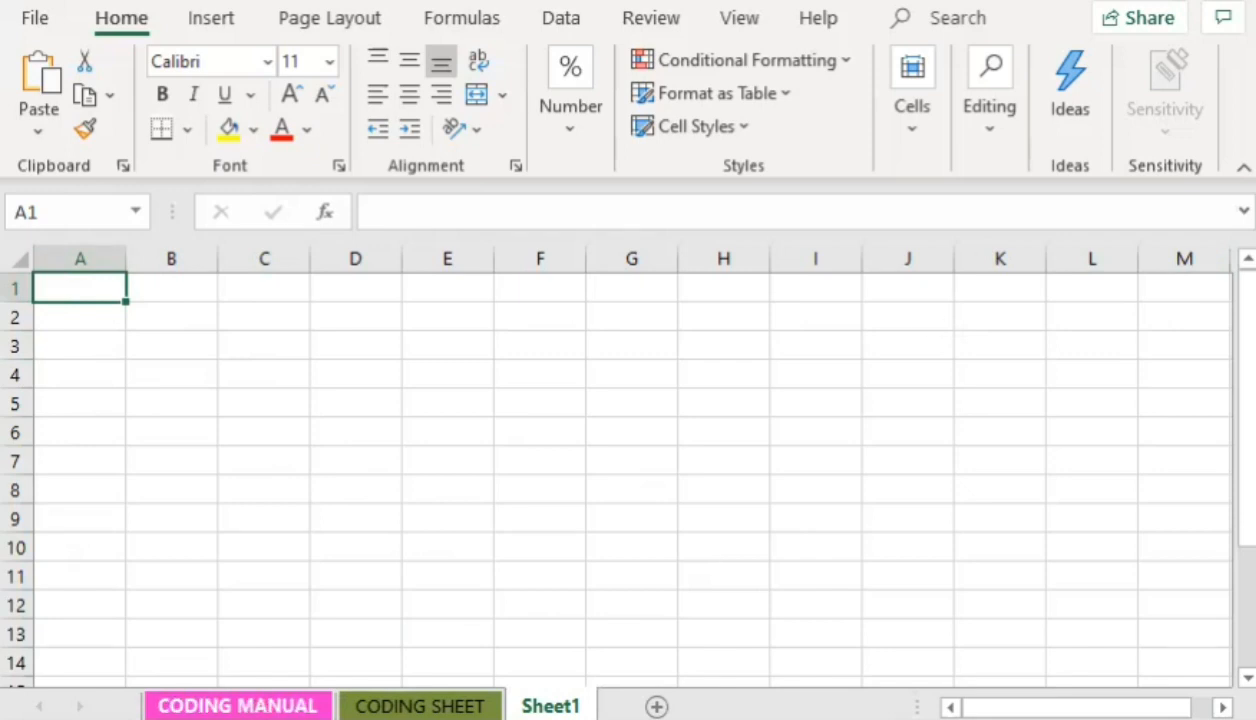
- Open the CODING MANUAL sheet and review the variable codes for age, sex and income
{"action": "left_click", "coordinate": [237, 706]}
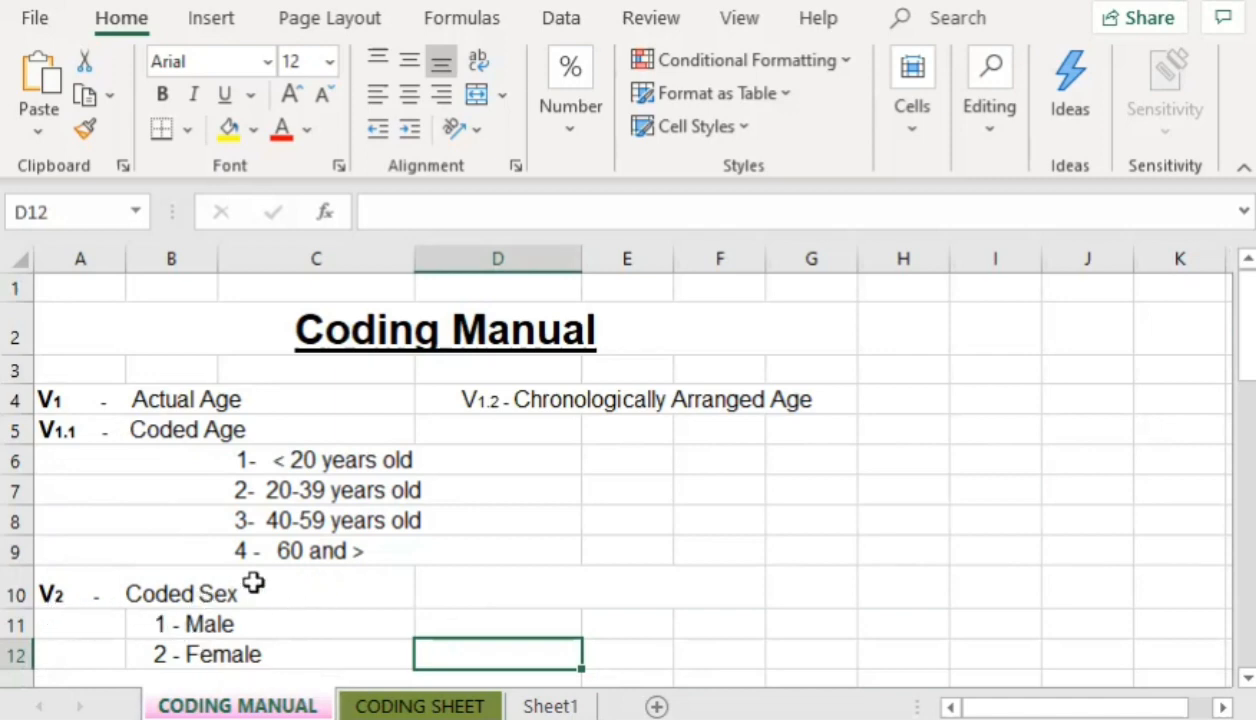
{"action": "scroll", "coordinate": [247, 575], "scroll_direction": "down", "scroll_amount": 3}
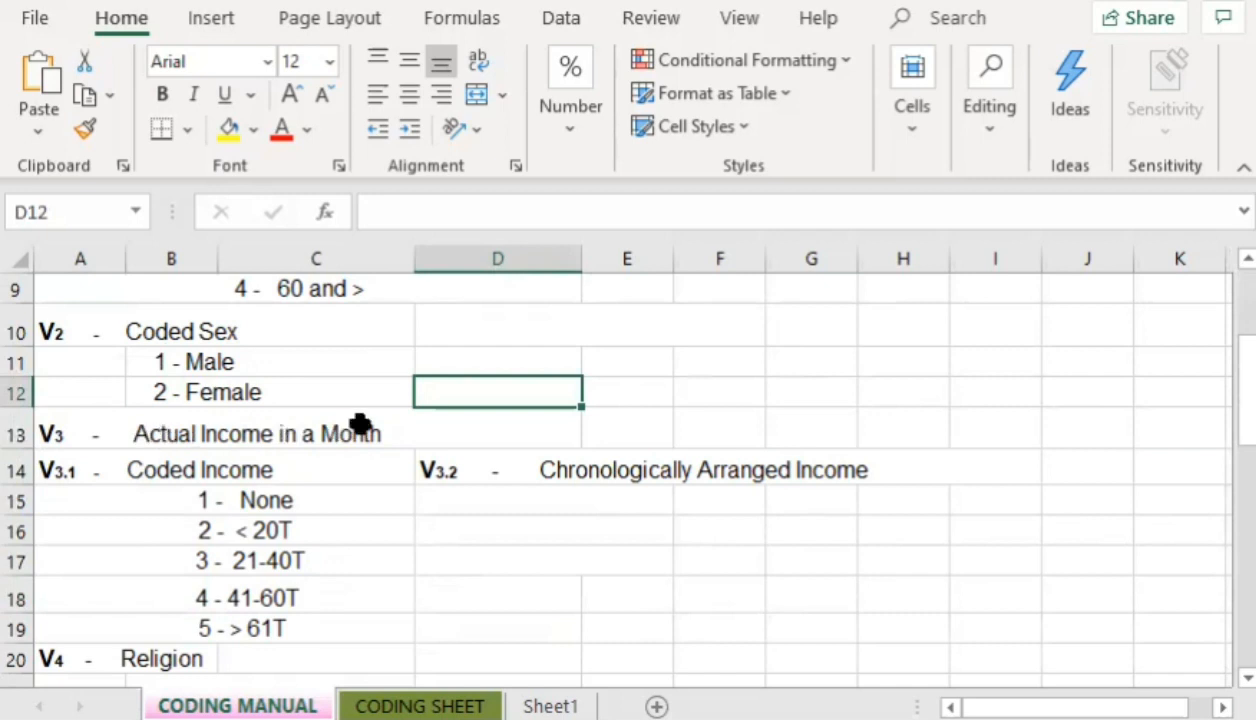
{"action": "left_click", "coordinate": [255, 433]}
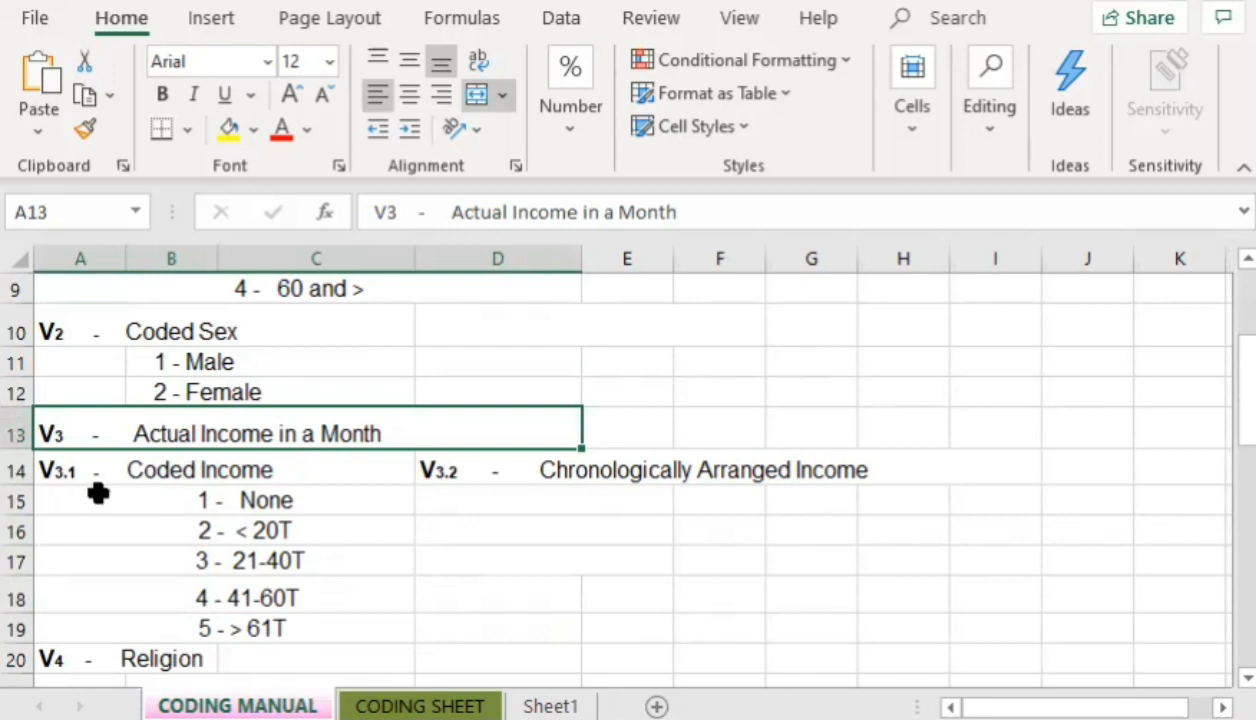
{"action": "left_click", "coordinate": [271, 472]}
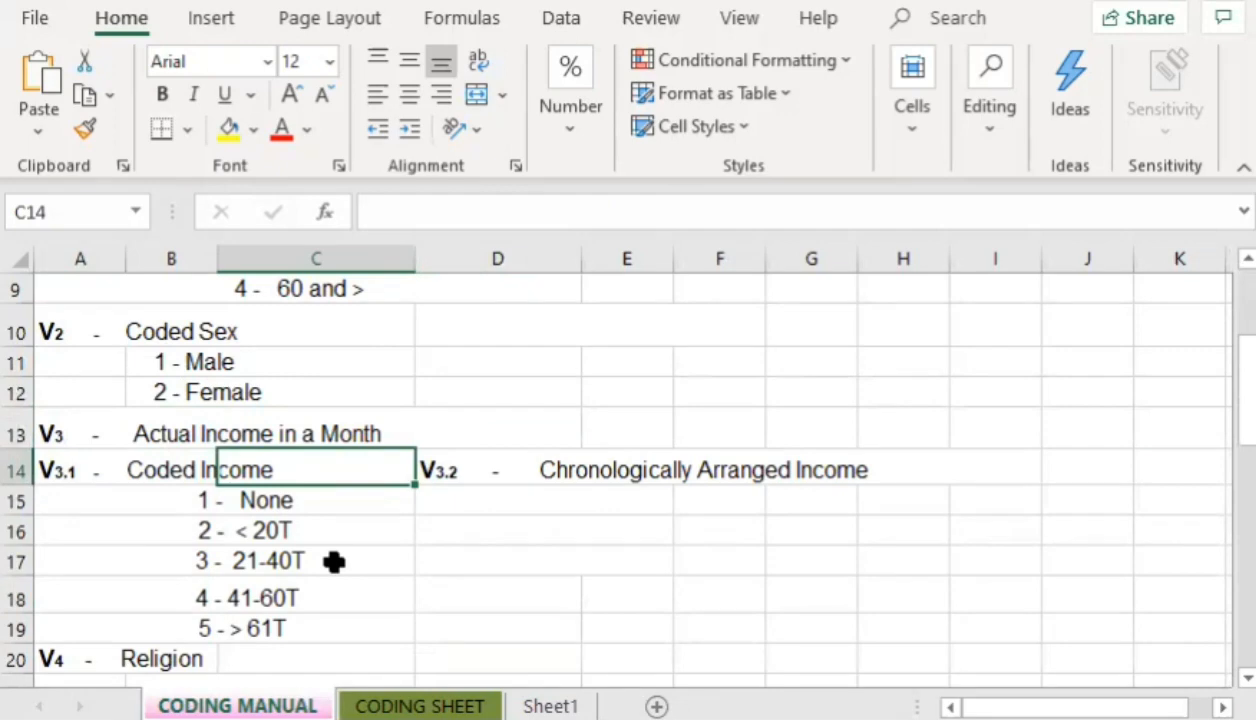
{"action": "scroll", "coordinate": [334, 562], "scroll_direction": "down", "scroll_amount": 3}
{"action": "scroll", "coordinate": [322, 521], "scroll_direction": "up", "scroll_amount": 6}
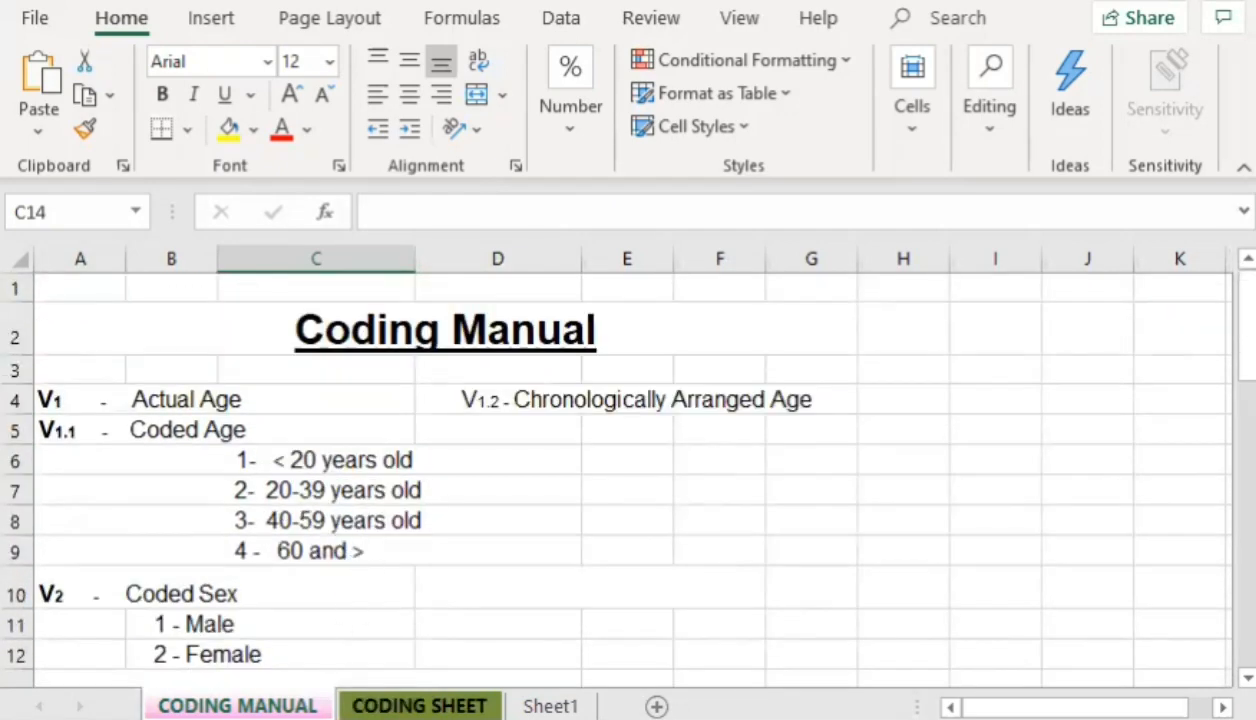
- Open the CODING SHEET sheet and examine the variable headers in row 8, starting with R and V1, and the data beneath them
{"action": "left_click", "coordinate": [419, 706]}
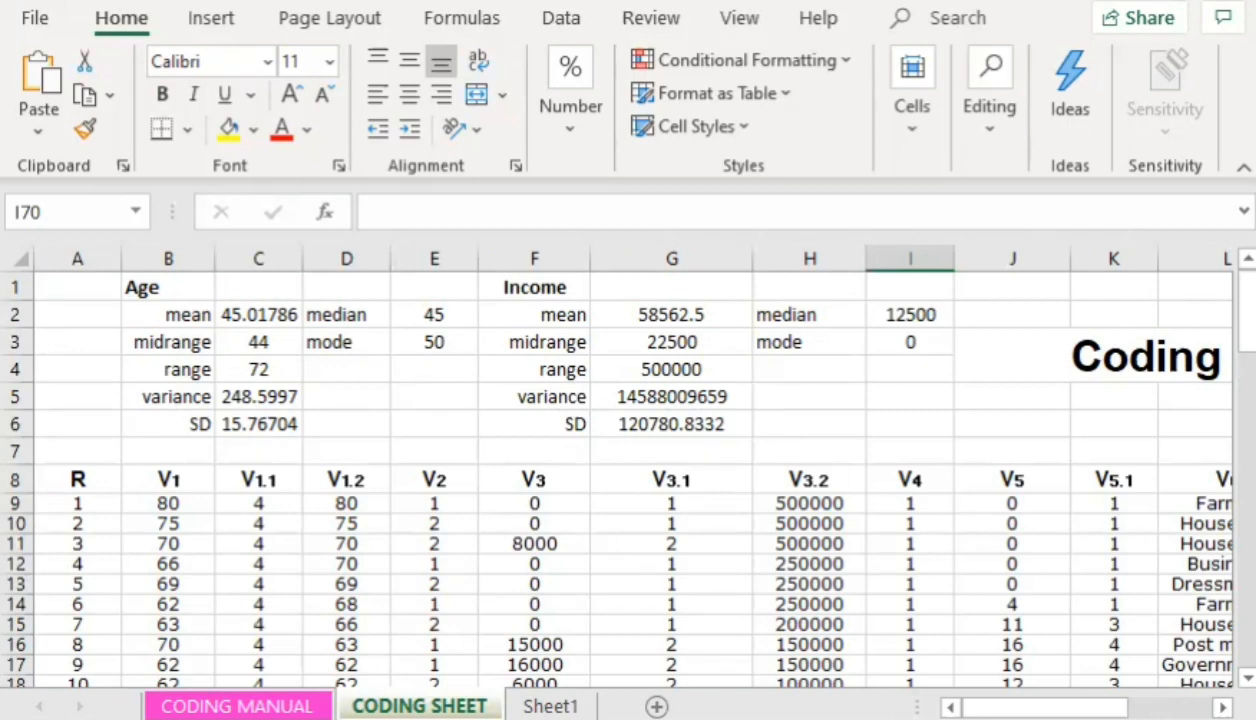
{"action": "mouse_move", "coordinate": [1045, 706]}
{"action": "left_mouse_down"}
{"action": "mouse_move", "coordinate": [1126, 706]}
{"action": "mouse_move", "coordinate": [1046, 706]}
{"action": "left_mouse_up"}
{"action": "left_click", "coordinate": [72, 475]}
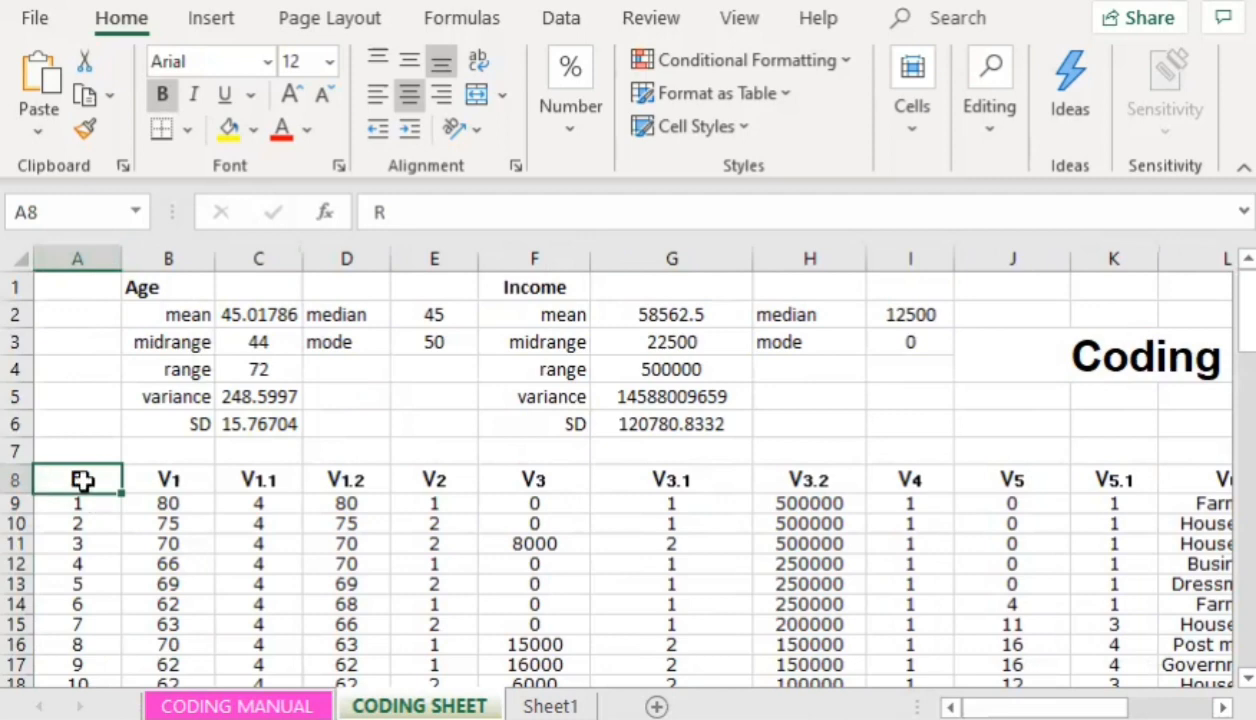
{"action": "key", "text": "Right"}
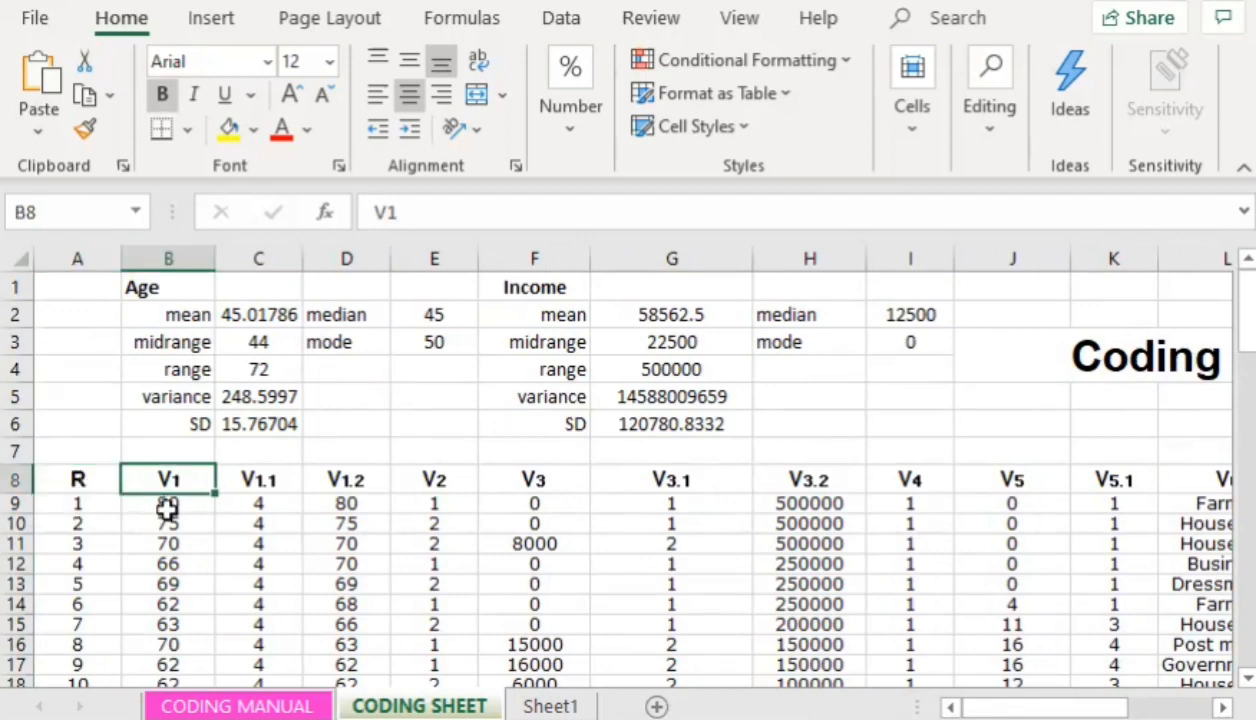
{"action": "scroll", "coordinate": [160, 420], "scroll_direction": "down", "scroll_amount": 3}
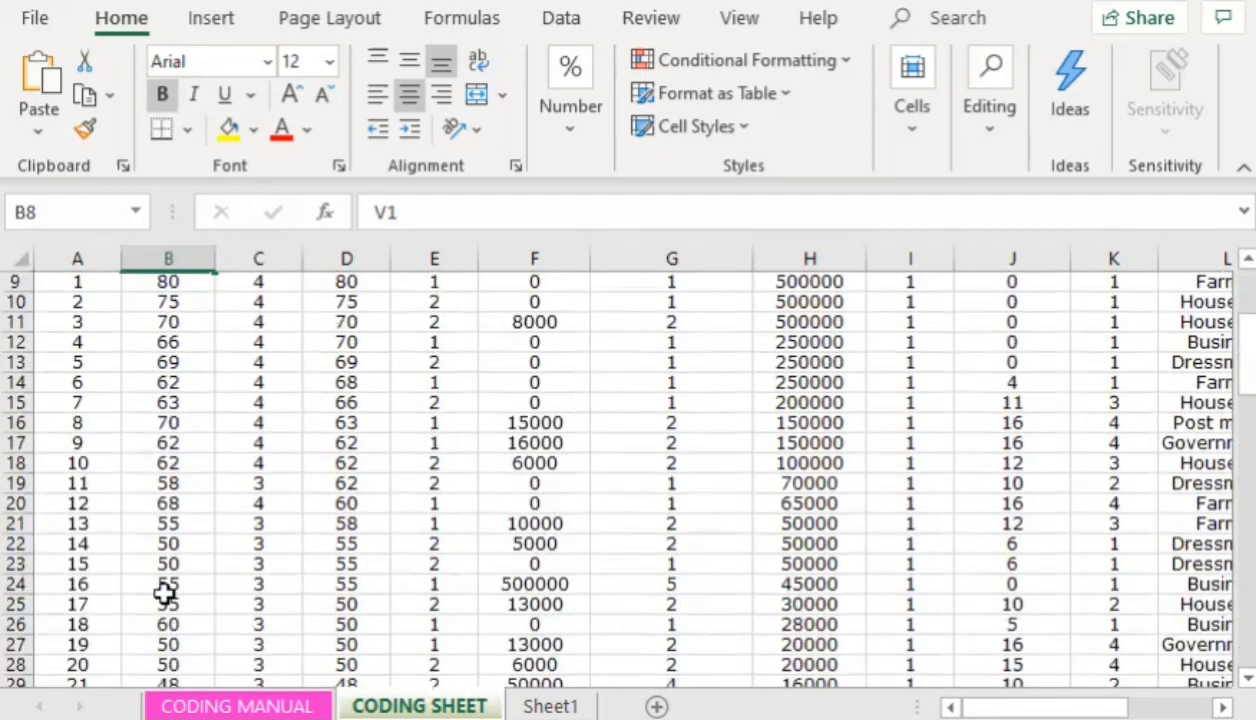
{"action": "scroll", "coordinate": [638, 510], "scroll_direction": "up", "scroll_amount": 3}
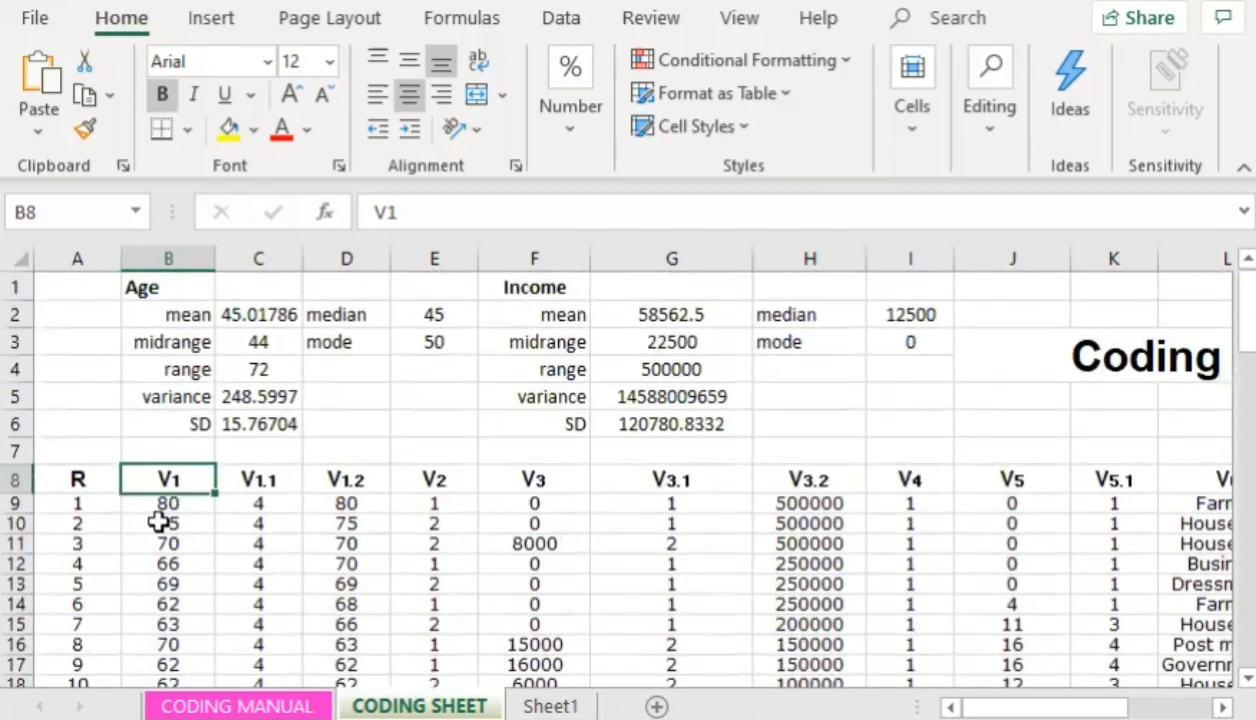
{"action": "mouse_move", "coordinate": [1030, 706]}
{"action": "left_mouse_down"}
{"action": "mouse_move", "coordinate": [1115, 706]}
{"action": "mouse_move", "coordinate": [1032, 706]}
{"action": "left_mouse_up"}
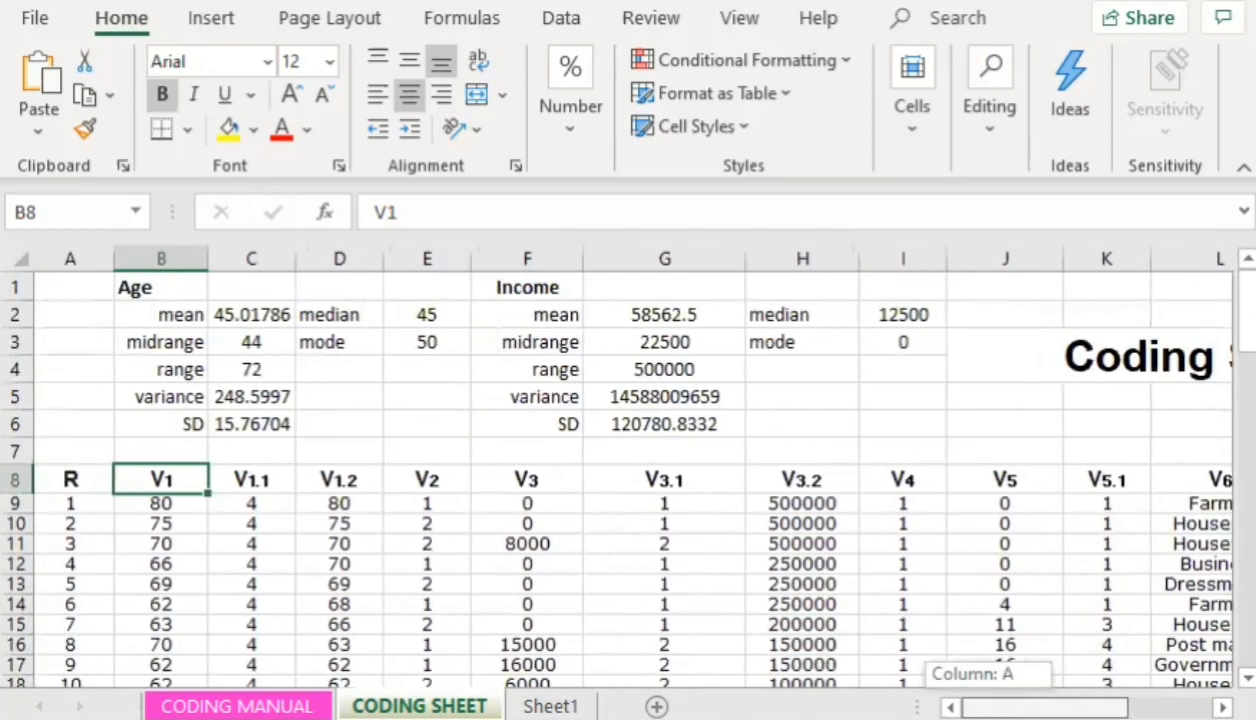
{"action": "scroll", "coordinate": [196, 563], "scroll_direction": "down", "scroll_amount": 3}
{"action": "scroll", "coordinate": [196, 563], "scroll_direction": "up", "scroll_amount": 3}
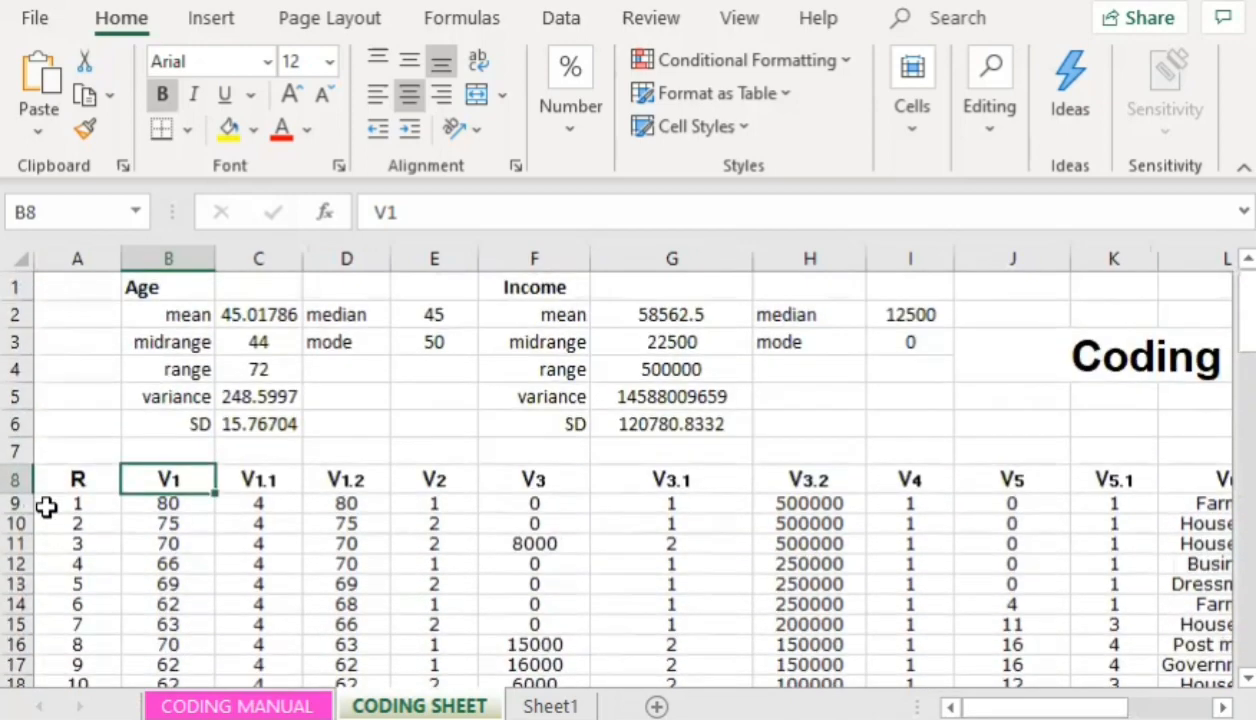
- Look through the respondent rows down to the data begin and data end notes below the table, then return to the first rows
{"action": "scroll", "coordinate": [174, 535], "scroll_direction": "down", "scroll_amount": 5}
{"action": "scroll", "coordinate": [210, 536], "scroll_direction": "down", "scroll_amount": 8}
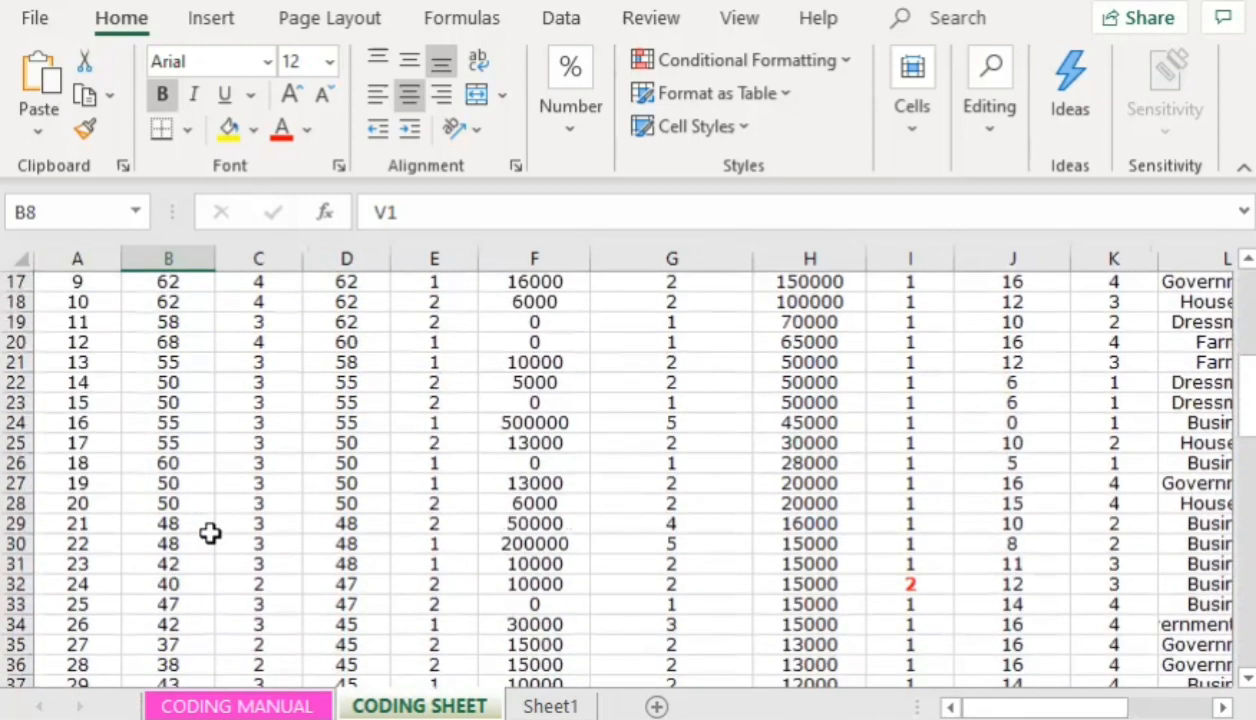
{"action": "scroll", "coordinate": [210, 516], "scroll_direction": "down", "scroll_amount": 3}
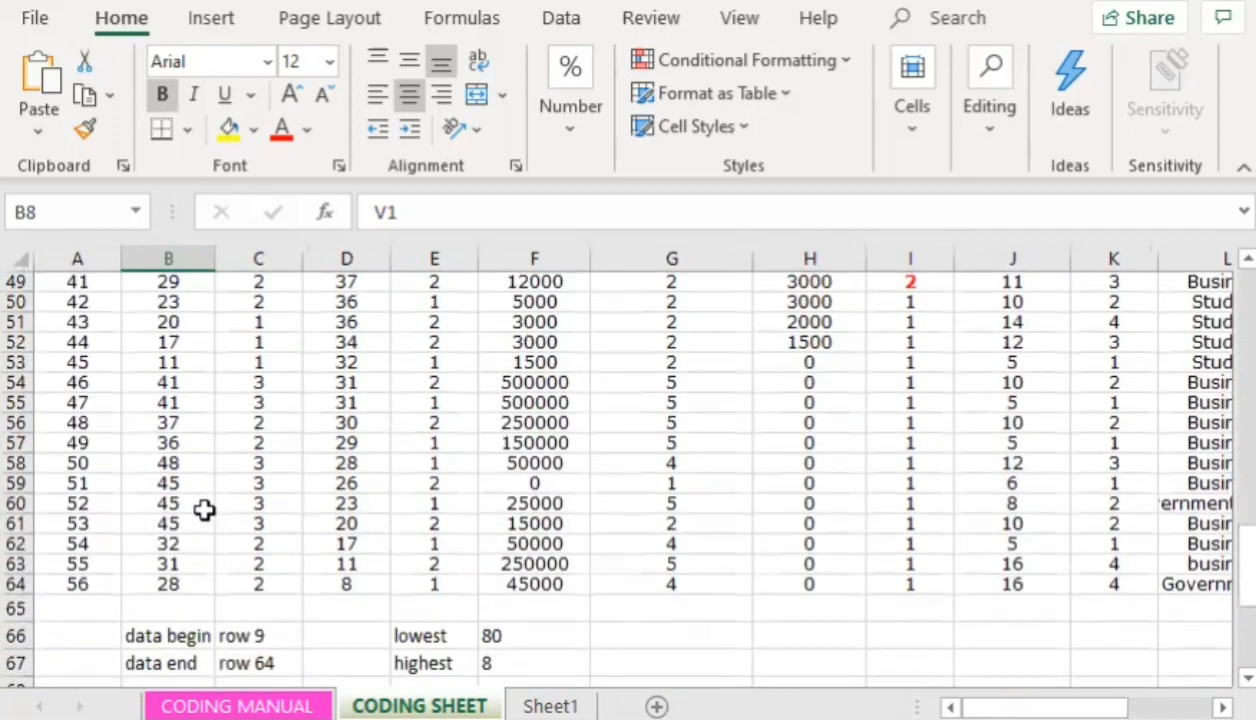
{"action": "scroll", "coordinate": [204, 510], "scroll_direction": "down", "scroll_amount": 3}
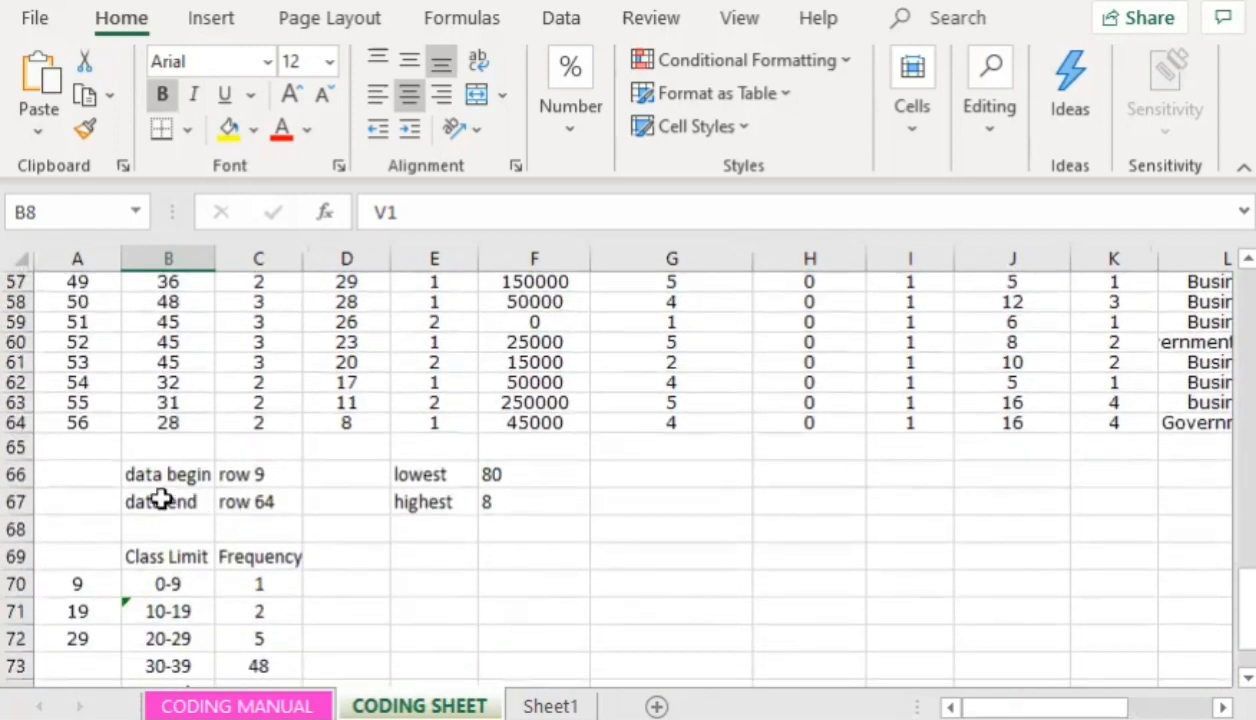
{"action": "left_click", "coordinate": [148, 475]}
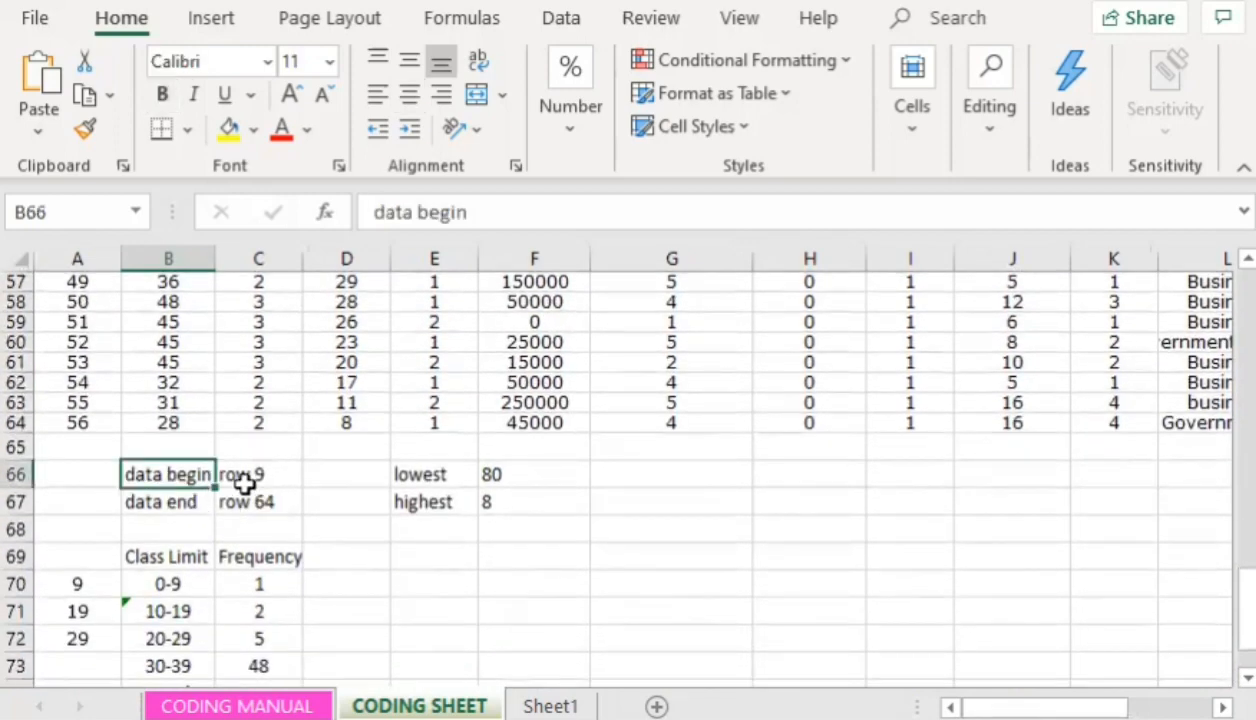
{"action": "scroll", "coordinate": [200, 470], "scroll_direction": "up", "scroll_amount": 19}
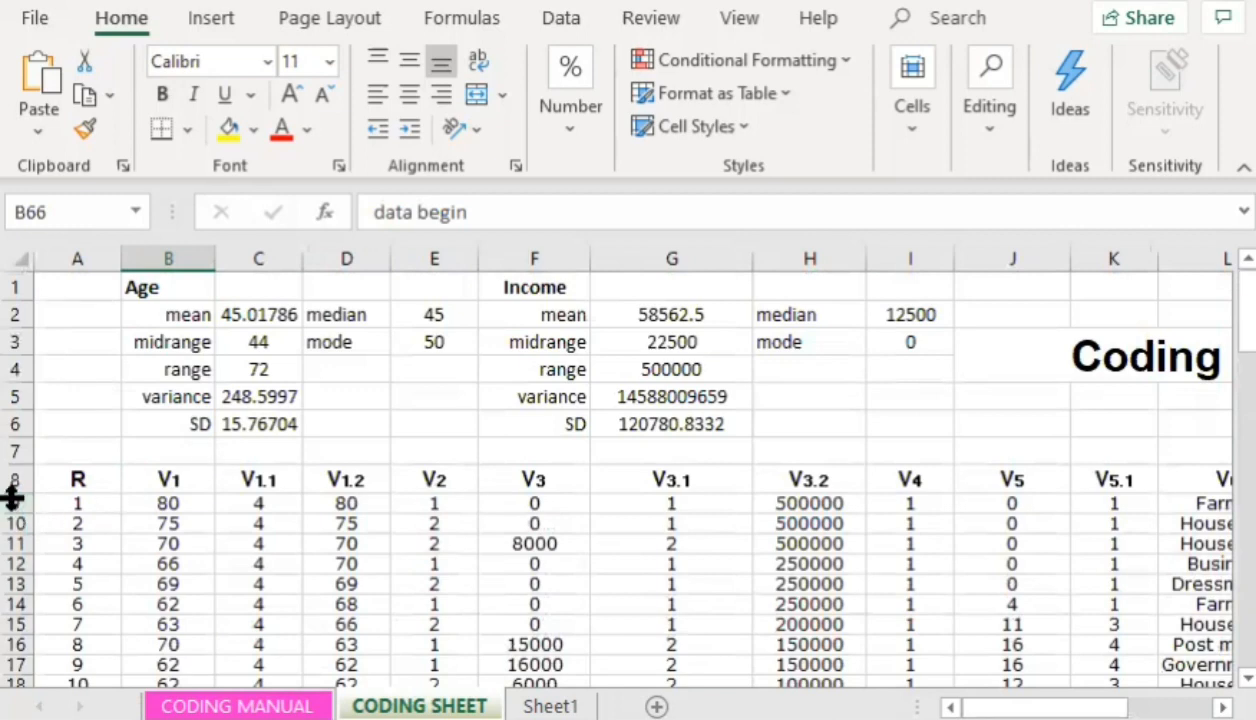
- Check the first data row, row 9, and the last data row, row 64, against the data begin and data end notes
{"action": "left_click", "coordinate": [14, 503]}
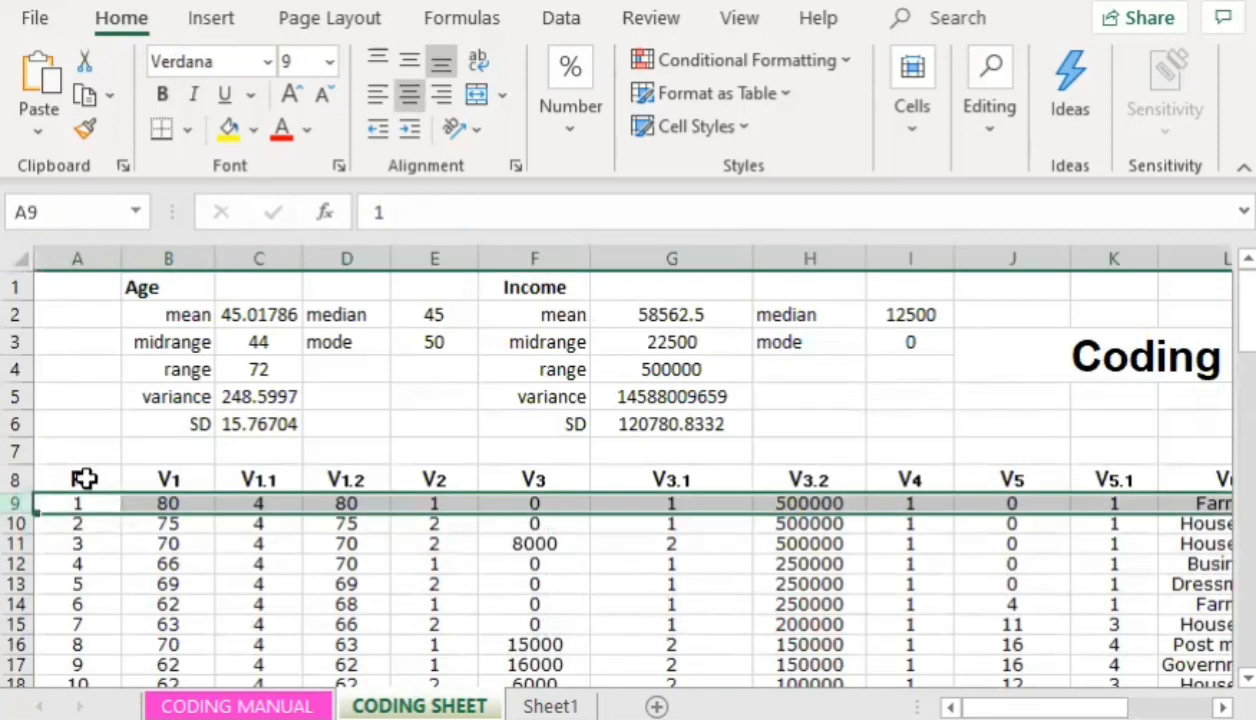
{"action": "left_click", "coordinate": [80, 504]}
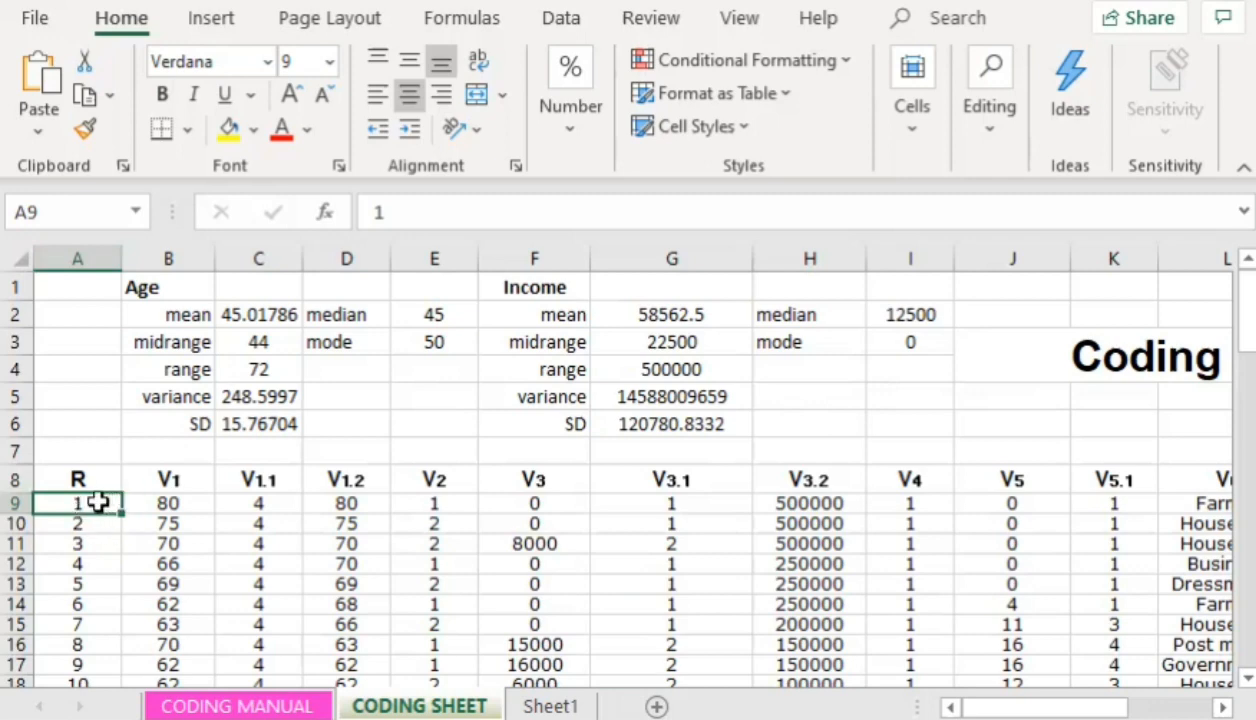
{"action": "left_click", "coordinate": [20, 502]}
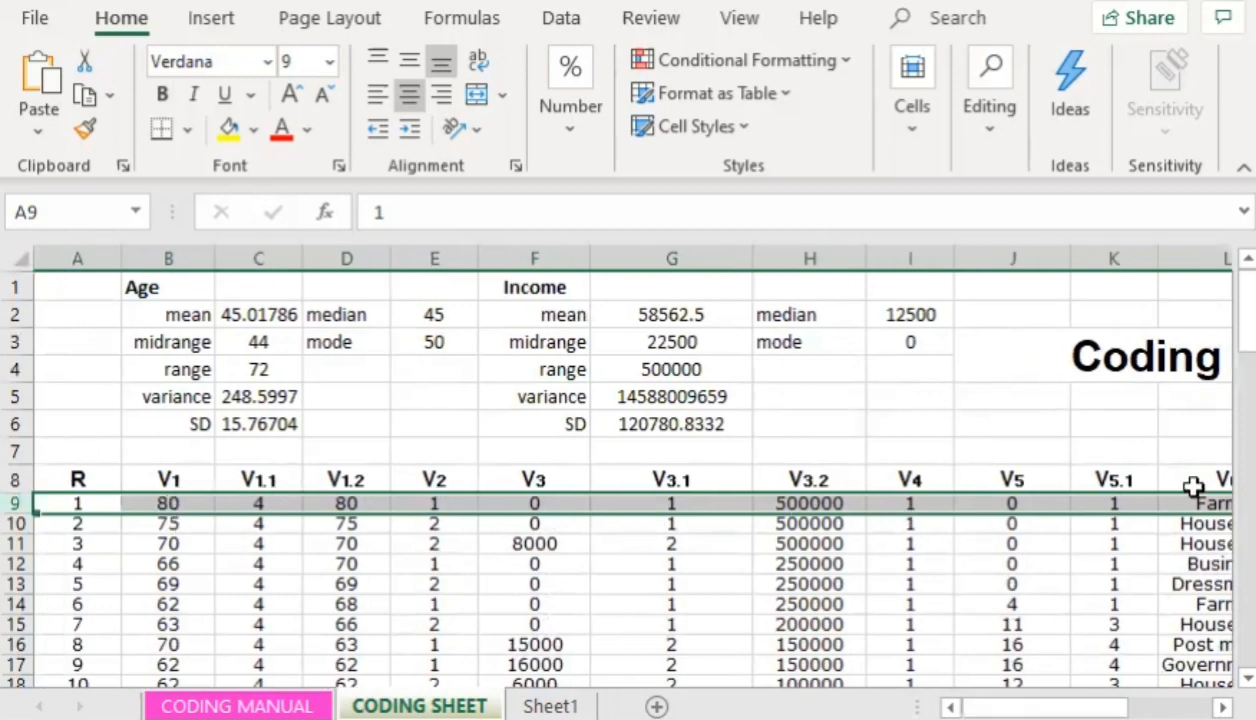
{"action": "scroll", "coordinate": [300, 450], "scroll_direction": "down", "scroll_amount": 11}
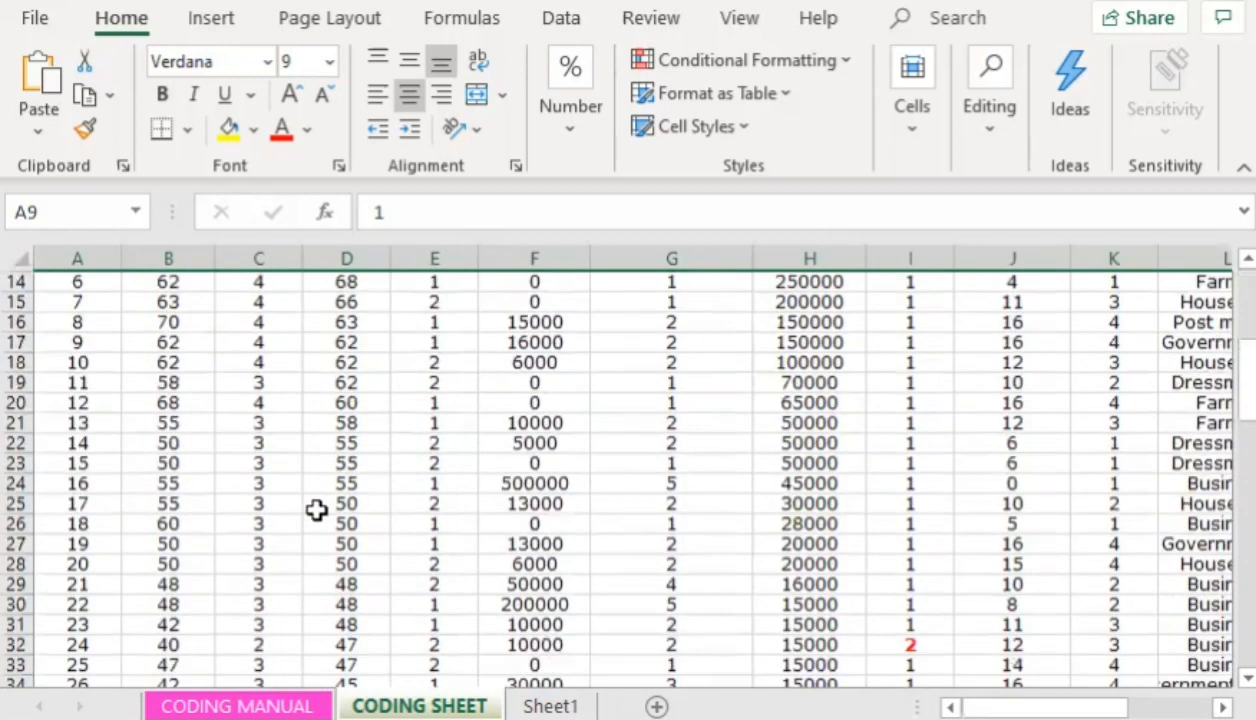
{"action": "scroll", "coordinate": [267, 518], "scroll_direction": "down", "scroll_amount": 8}
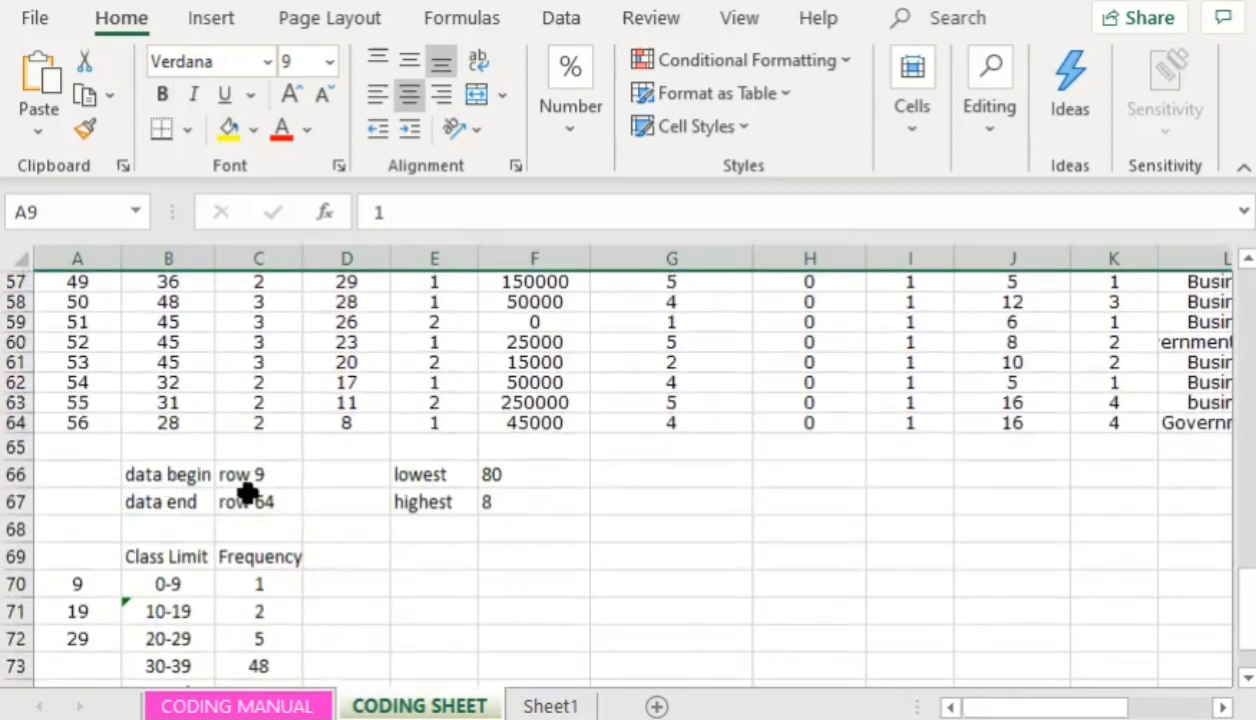
{"action": "left_click", "coordinate": [13, 423]}
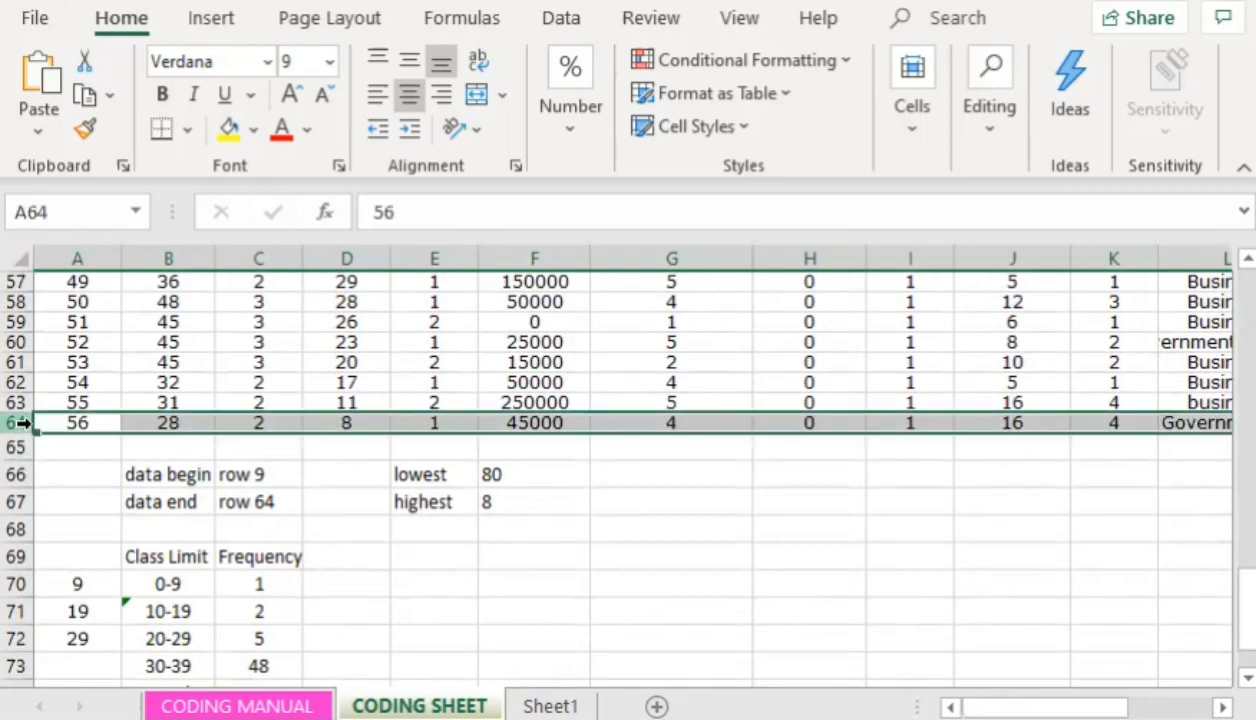
{"action": "left_click", "coordinate": [92, 424]}
{"action": "left_click", "coordinate": [257, 507]}
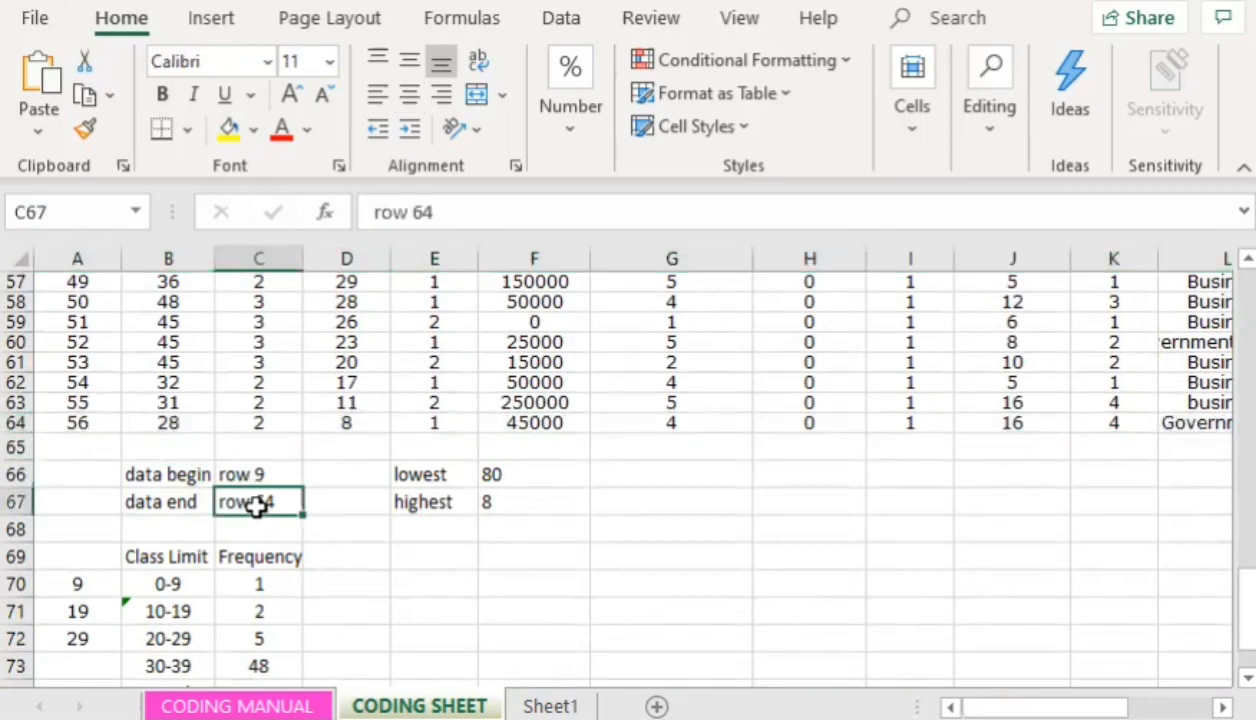
- Inspect the formula in F66 beside the "lowest" label and leave it without editing
{"action": "left_click", "coordinate": [431, 475]}
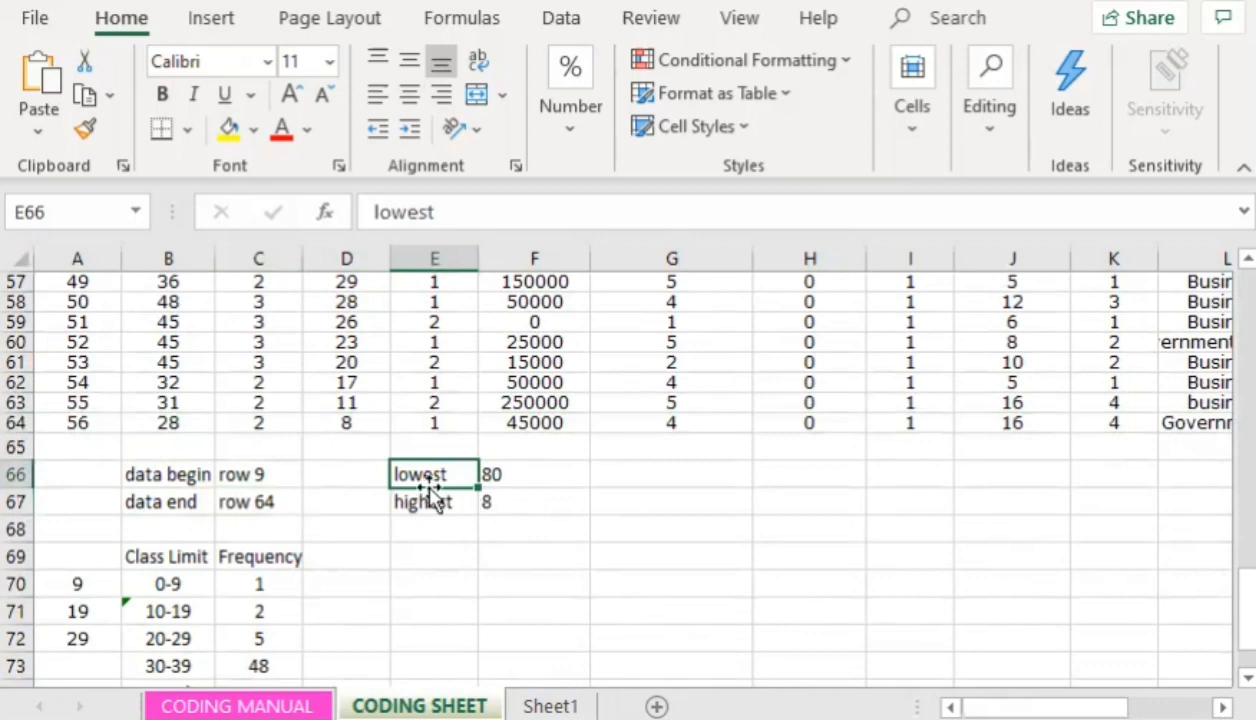
{"action": "left_click", "coordinate": [510, 470]}
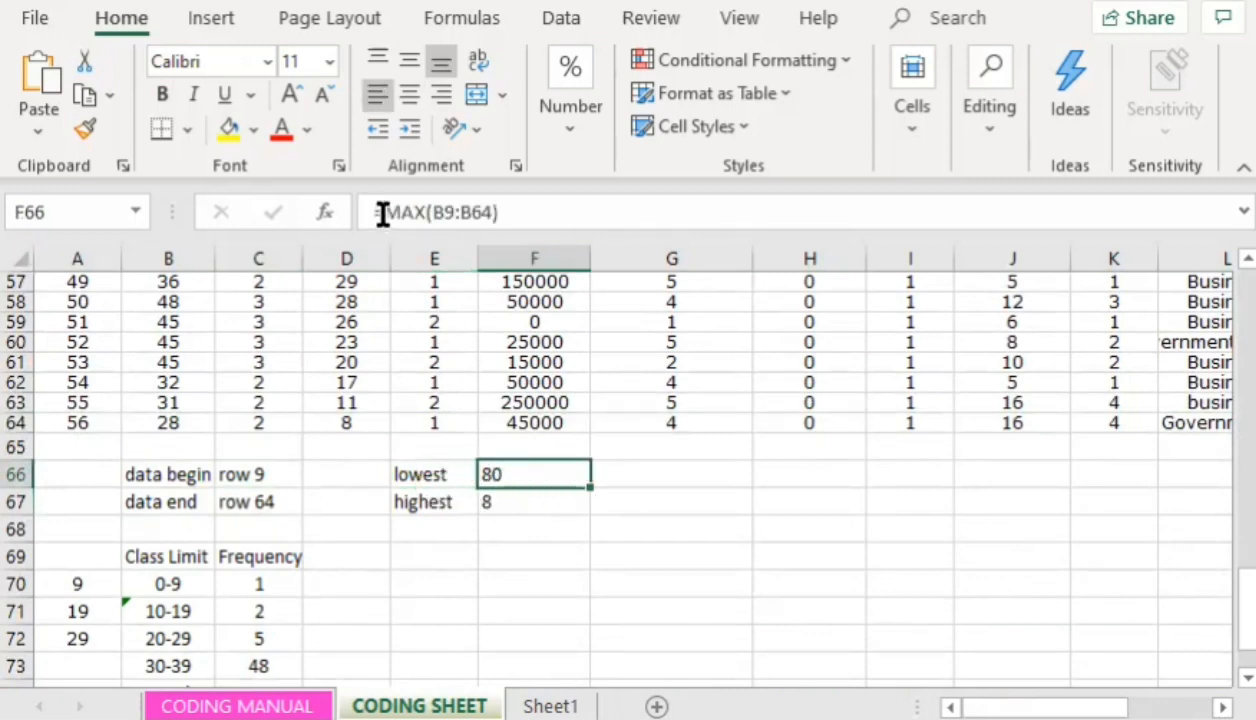
{"action": "left_click", "coordinate": [415, 213]}
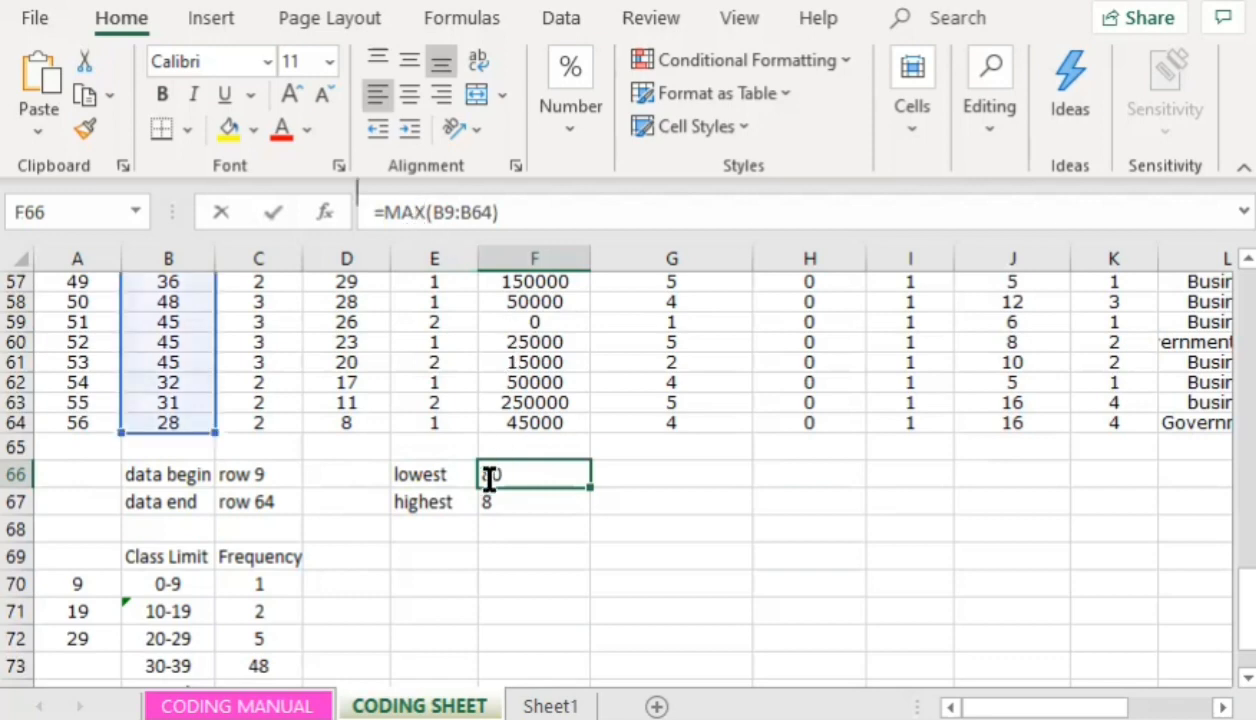
{"action": "left_click", "coordinate": [410, 550]}
{"action": "left_click", "coordinate": [412, 479]}
{"action": "left_click", "coordinate": [463, 552]}
{"action": "key", "text": "Escape"}
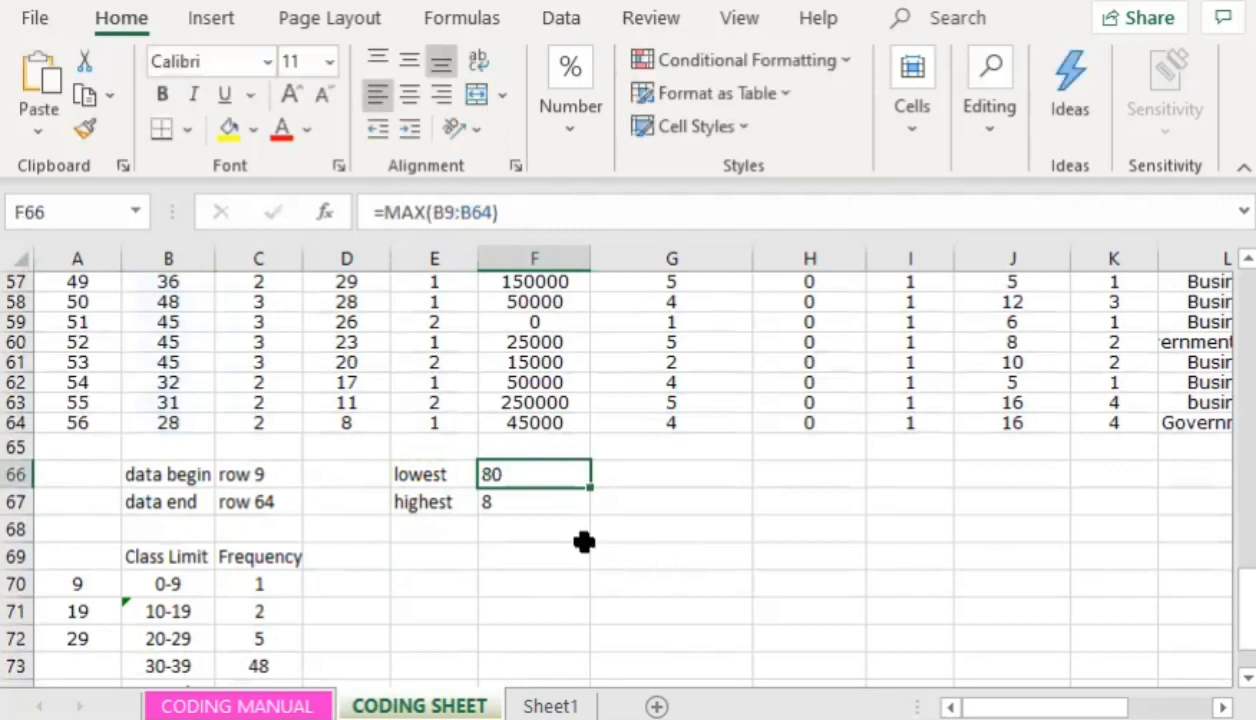
- Correct the swapped labels by entering "highest" in E66 and "LOWEST" in E67
{"action": "left_click", "coordinate": [438, 478]}
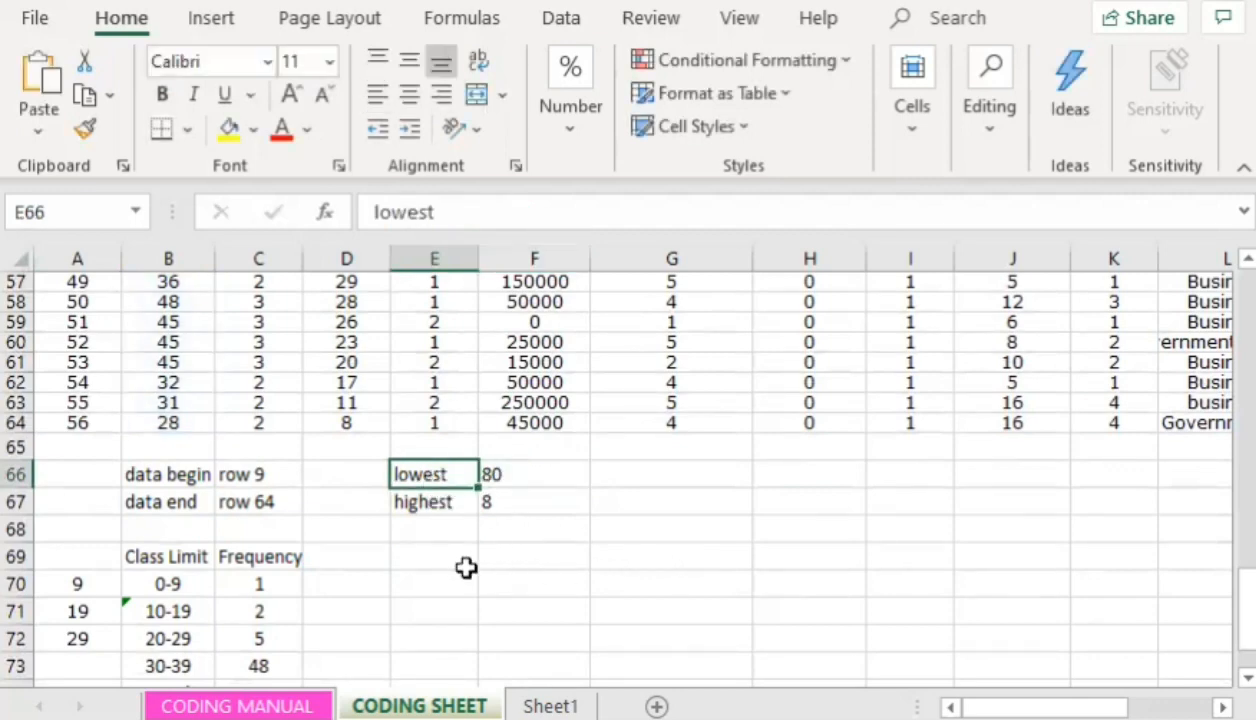
{"action": "type", "text": "HIGHEST"}
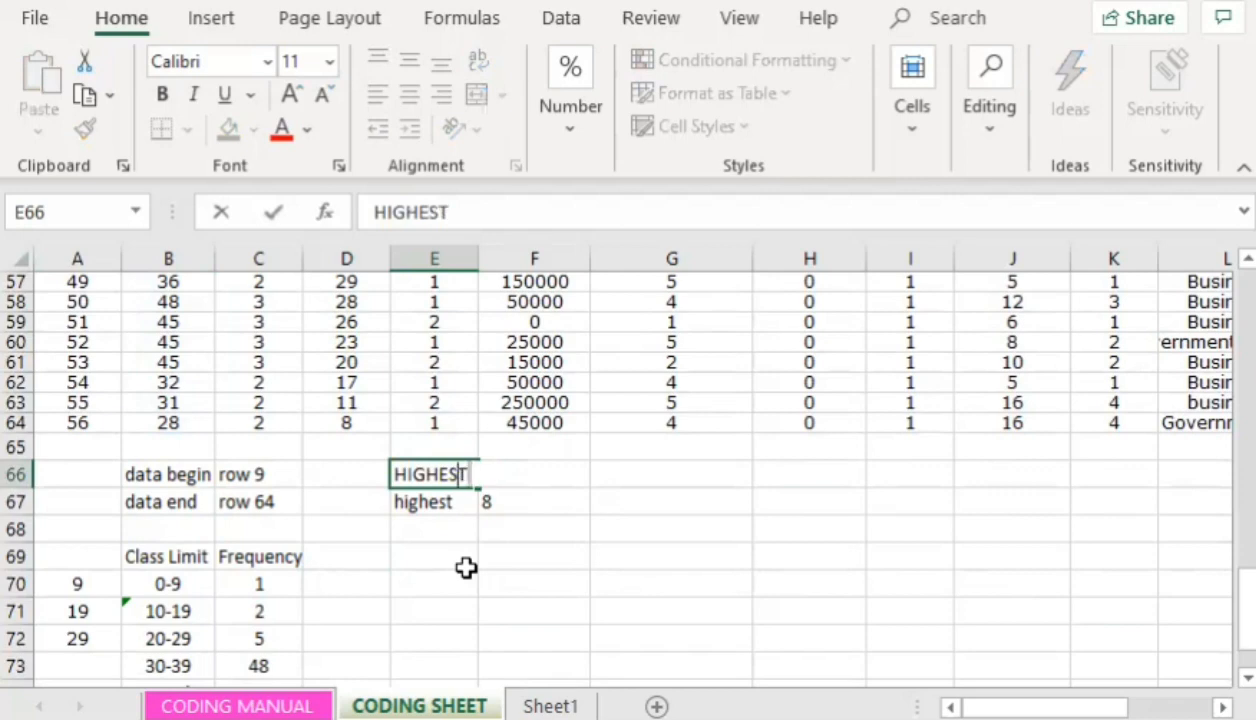
{"action": "key", "text": "Return"}
{"action": "key", "text": "Return"}
{"action": "key", "text": "Up"}
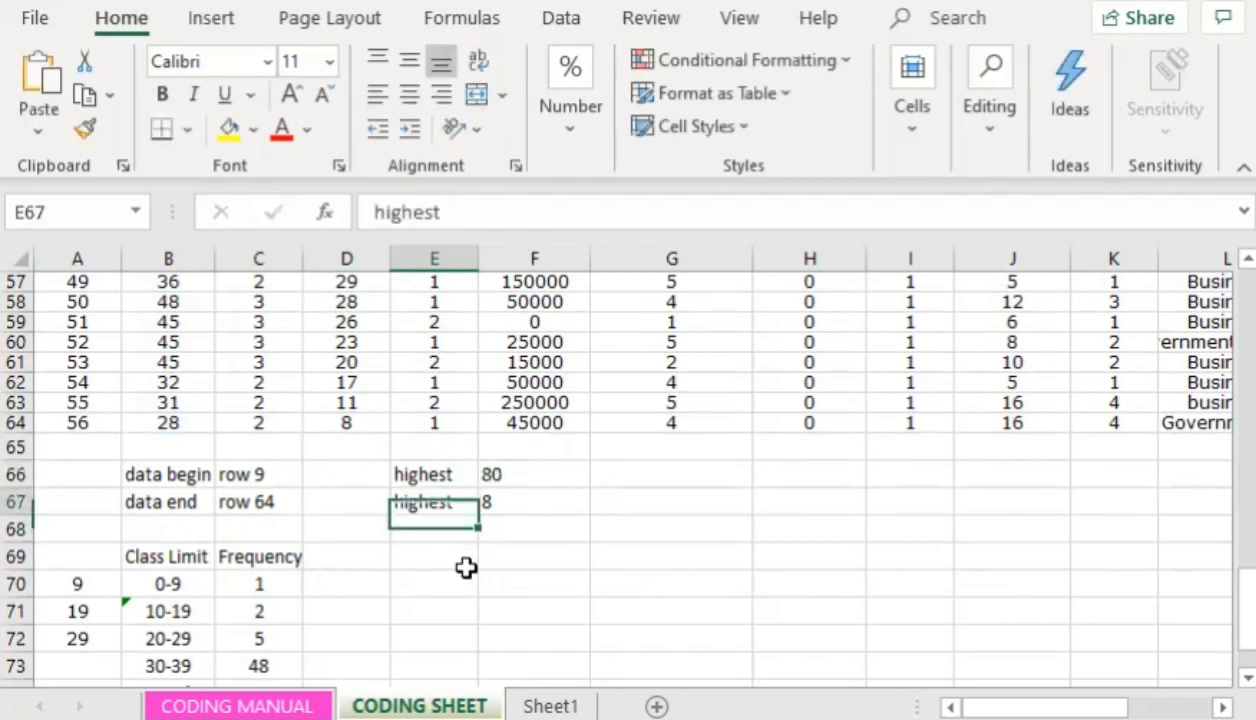
{"action": "type", "text": "LOWEST"}
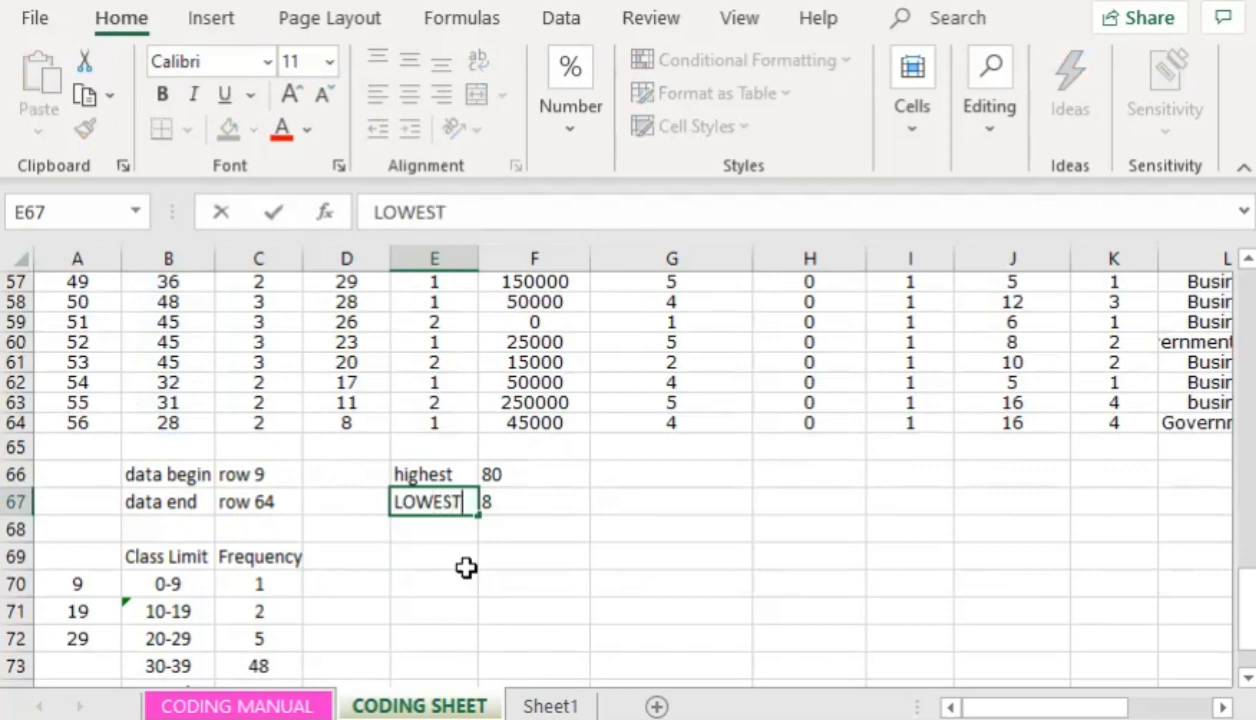
{"action": "key", "text": "Return"}
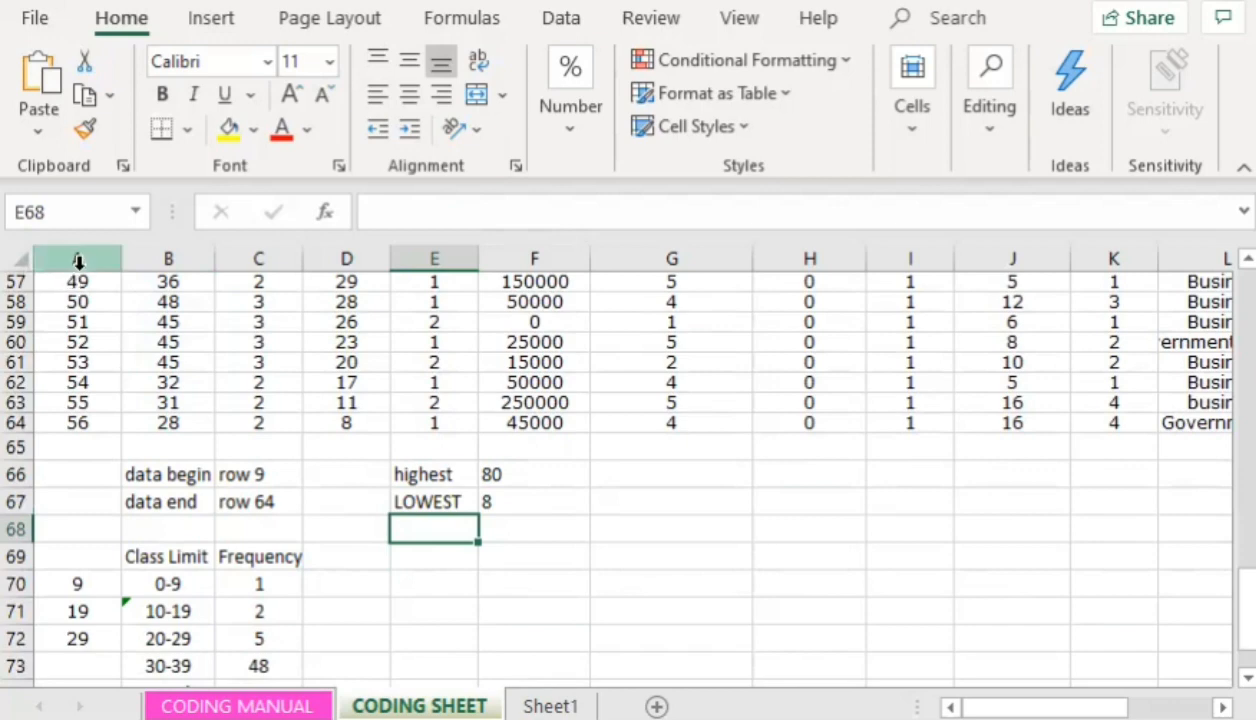
{"action": "left_click", "coordinate": [469, 475]}
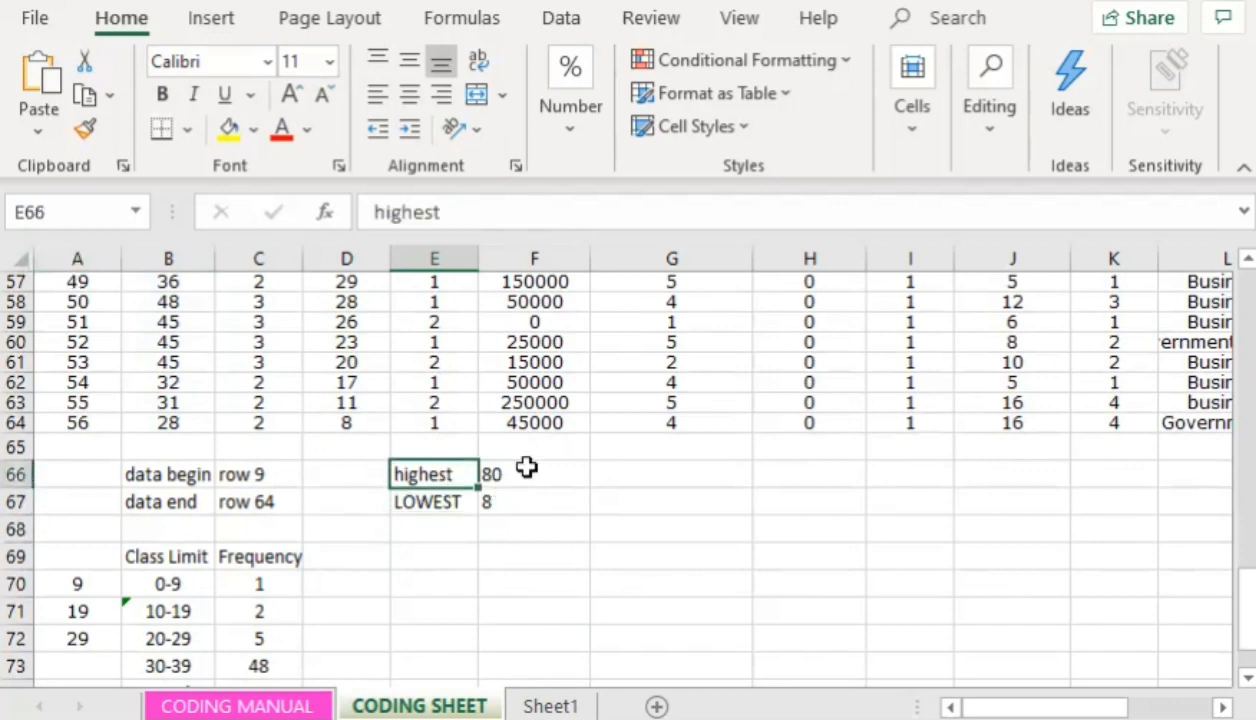
{"action": "left_click", "coordinate": [418, 503]}
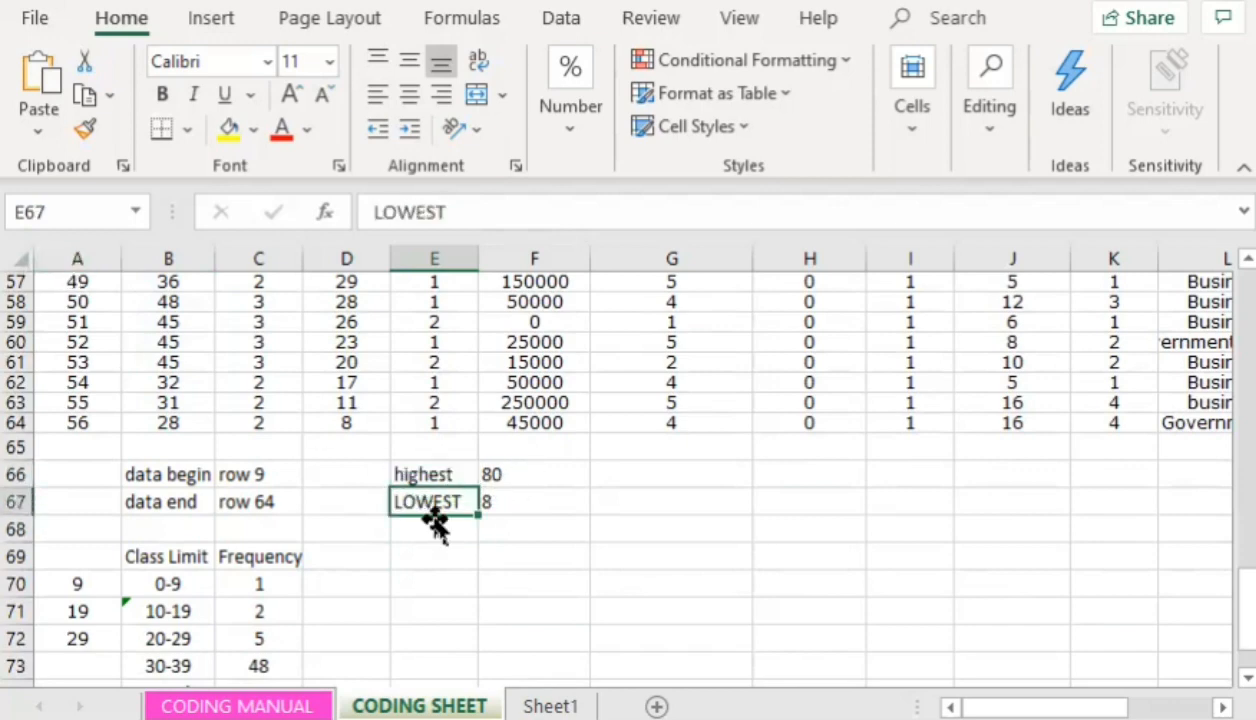
- Check the minimum formula in F67 and the upper class boundaries in A70:A72
{"action": "left_click", "coordinate": [527, 505]}
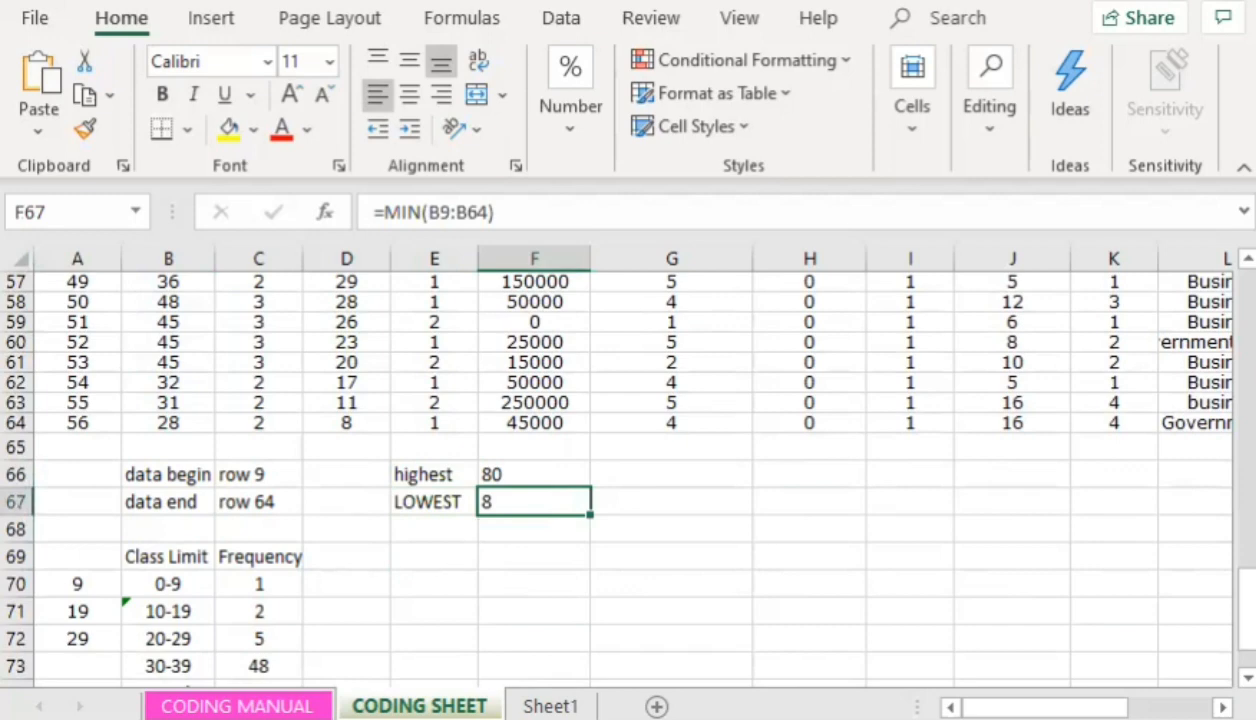
{"action": "scroll", "coordinate": [230, 580], "scroll_direction": "down", "scroll_amount": 2}
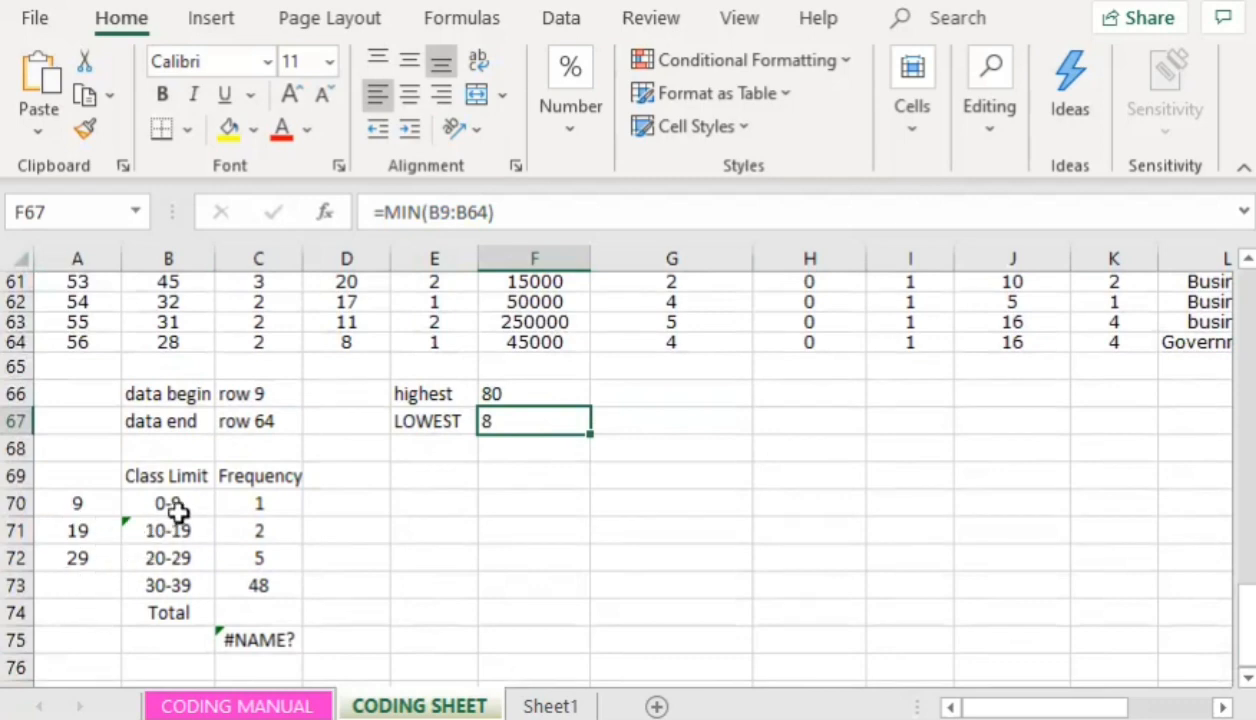
{"action": "left_click", "coordinate": [78, 504]}
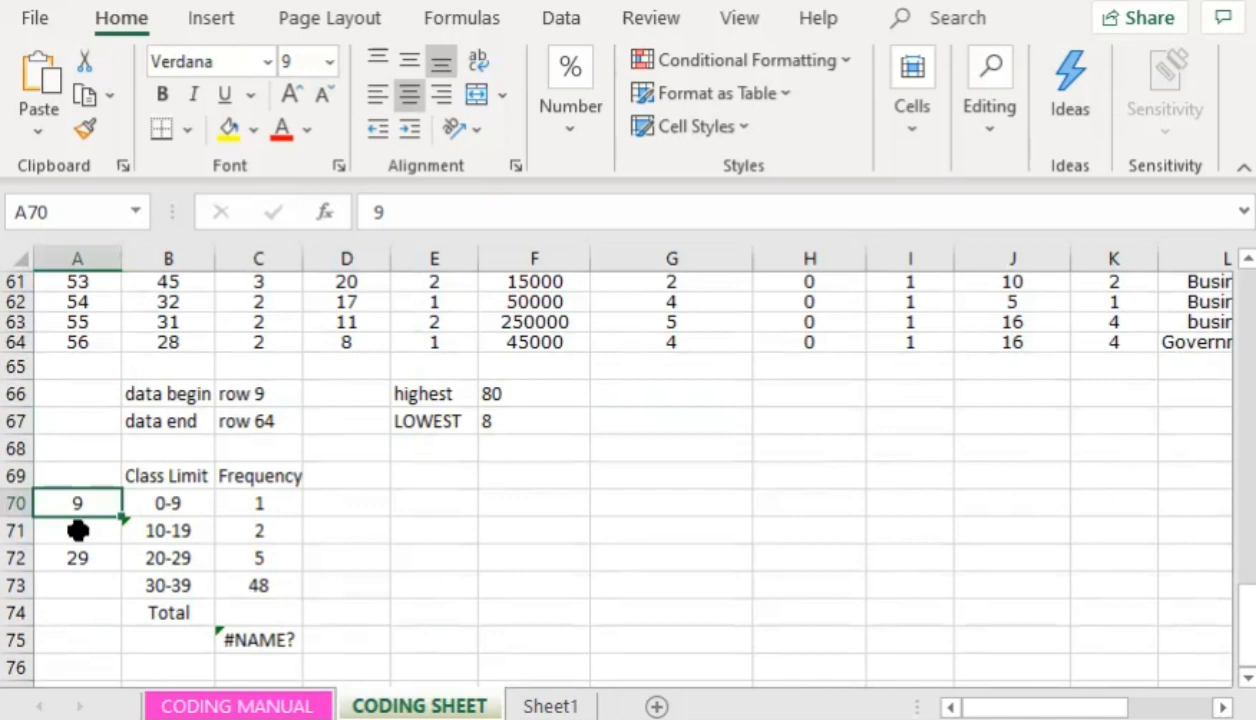
{"action": "left_click", "coordinate": [78, 528]}
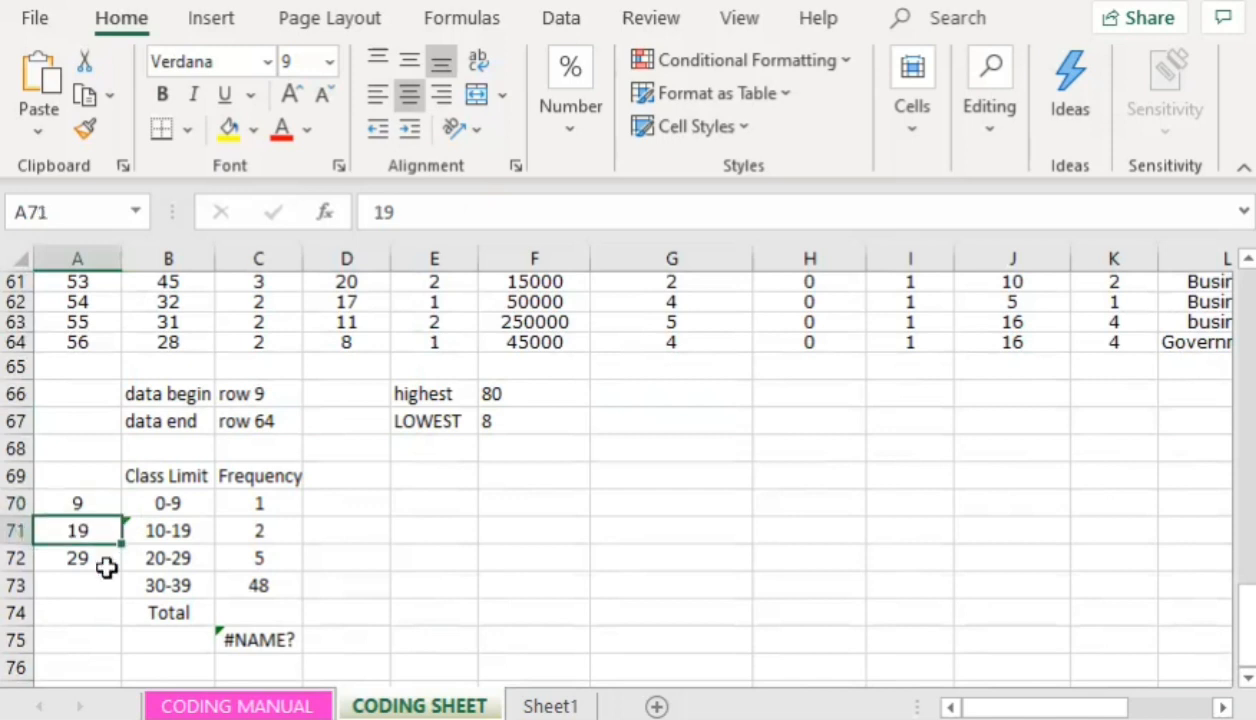
{"action": "left_click", "coordinate": [91, 561]}
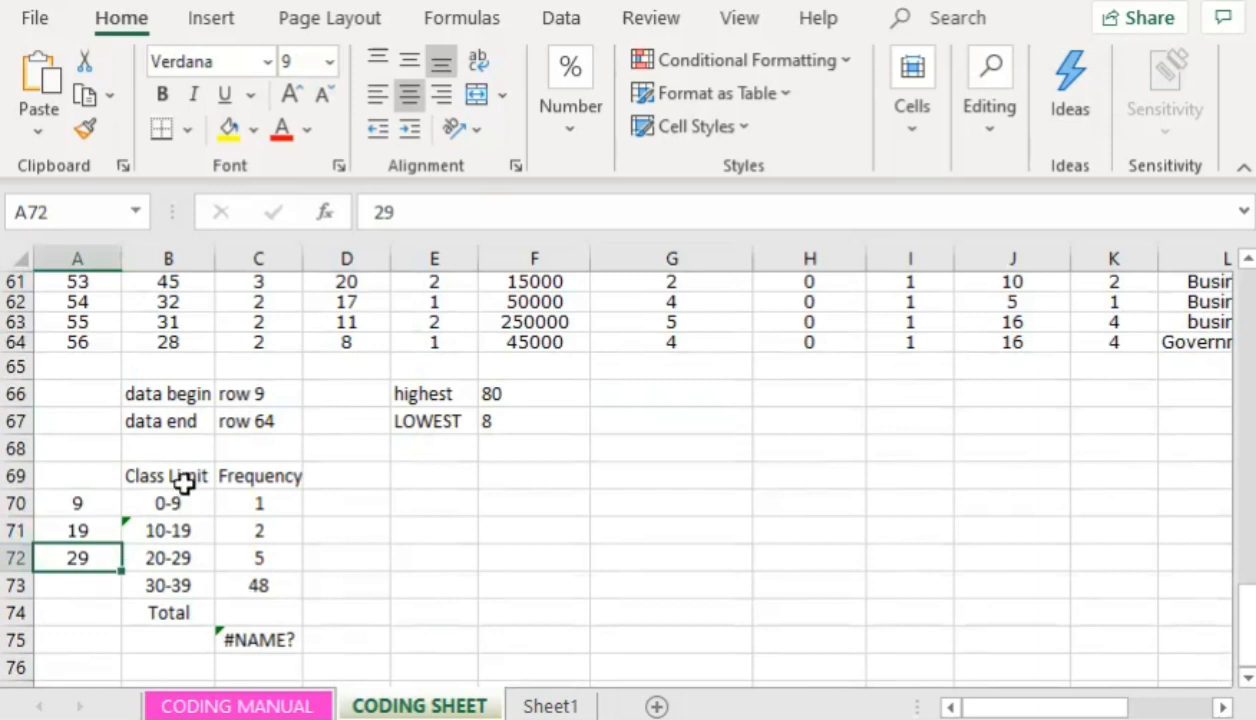
- Inspect the Class Limit heading in B69 and the leading apostrophe in the first class limit, B70
{"action": "left_click", "coordinate": [180, 504]}
{"action": "left_click", "coordinate": [173, 477]}
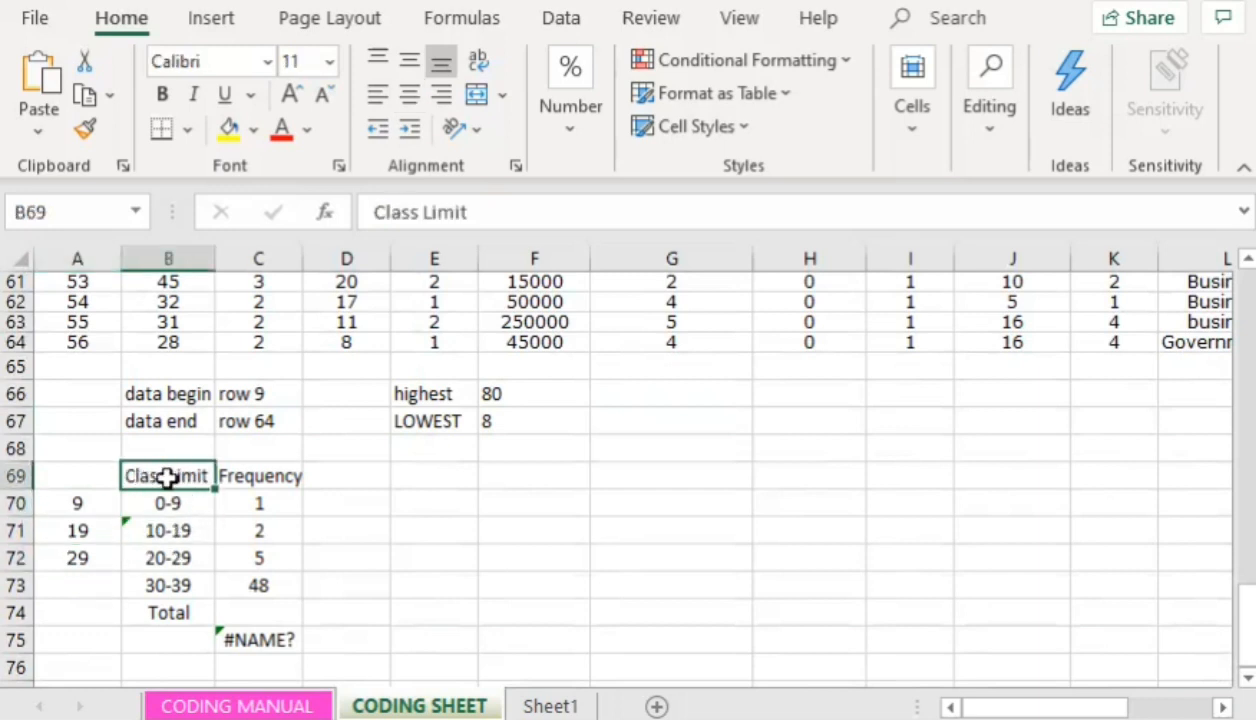
{"action": "left_click", "coordinate": [177, 503]}
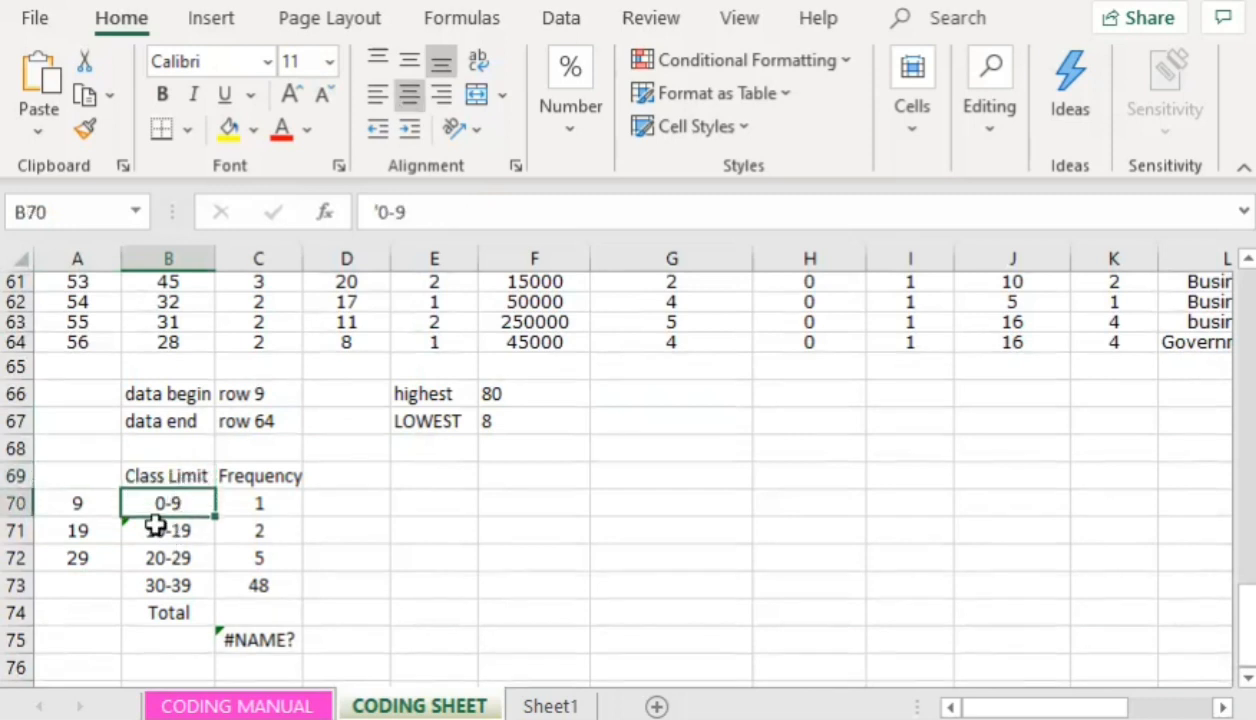
{"action": "left_click", "coordinate": [374, 205]}
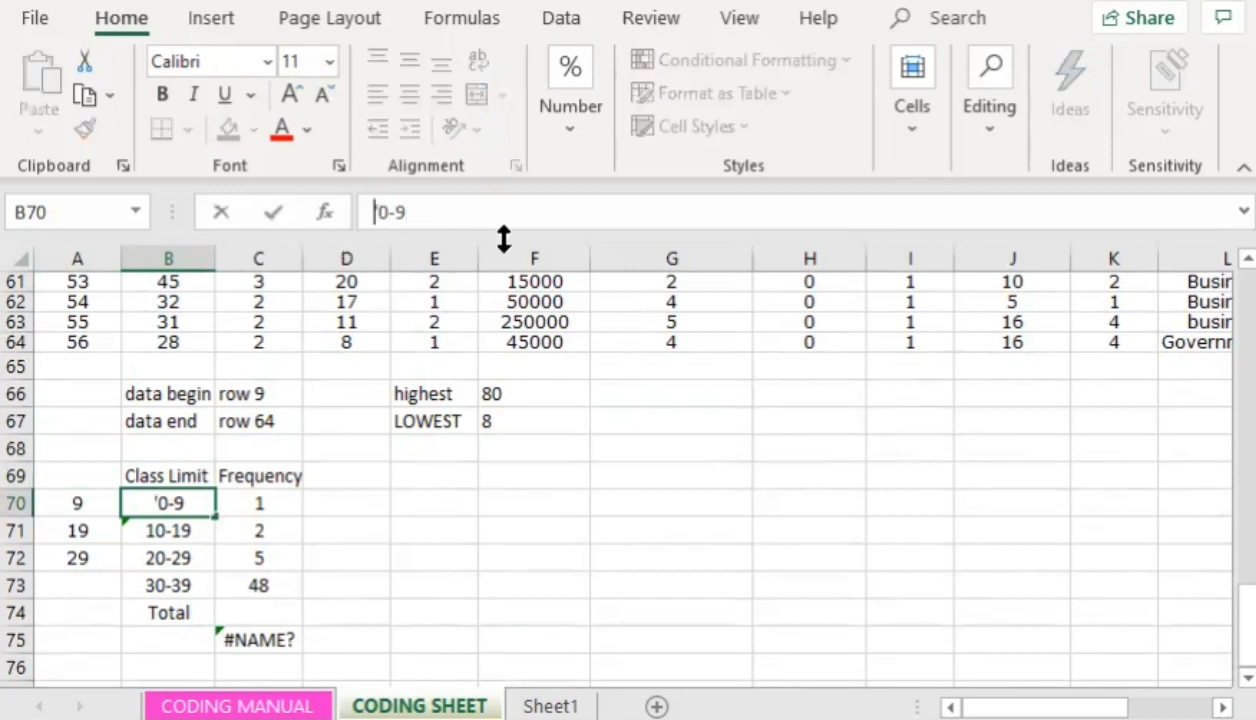
{"action": "type", "text": "'"}
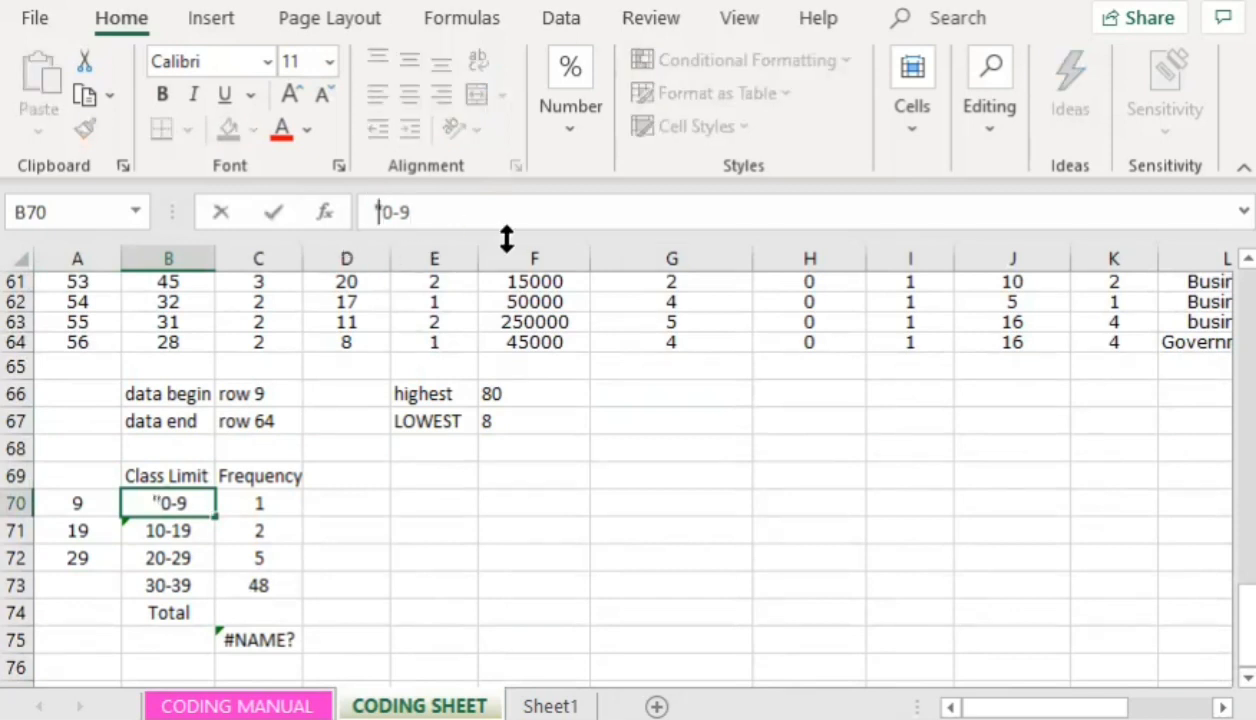
{"action": "key", "text": "BackSpace"}
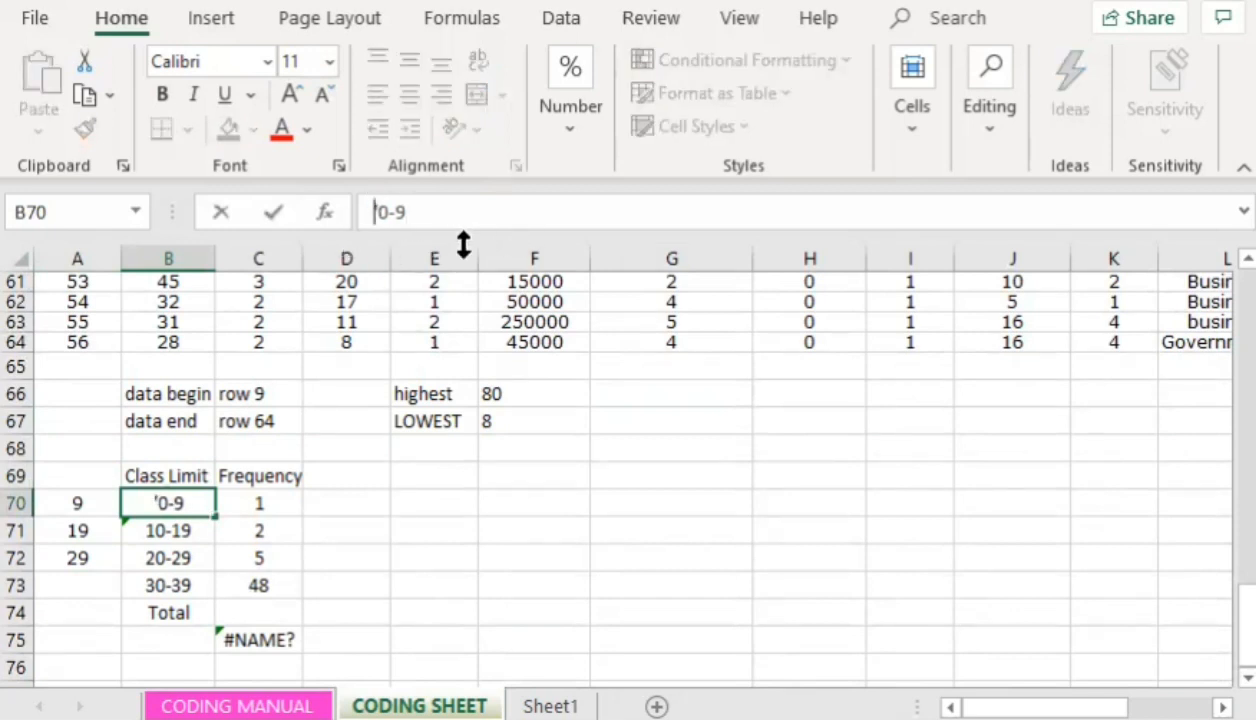
- Review the class ranges in B70:B73 beneath the Class Limit heading
{"action": "left_click", "coordinate": [174, 528]}
{"action": "left_click", "coordinate": [180, 558]}
{"action": "left_click", "coordinate": [185, 586]}
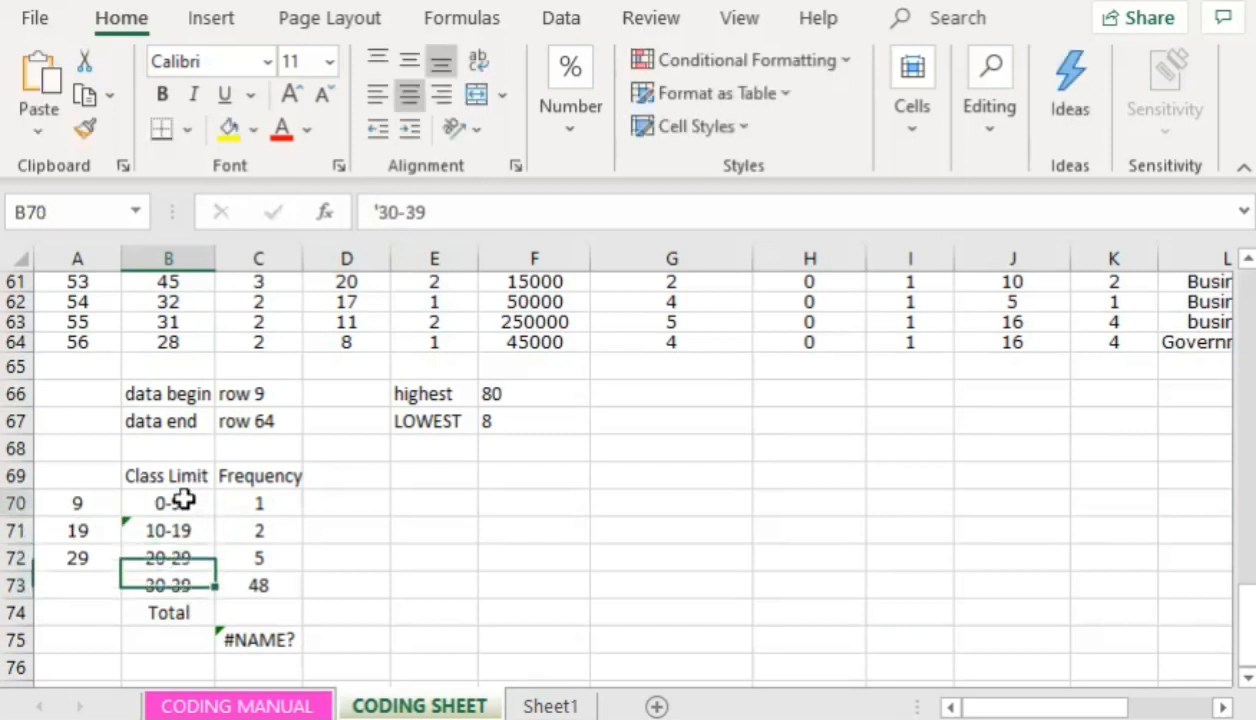
{"action": "left_click", "coordinate": [181, 509]}
{"action": "left_click_drag", "start_coordinate": [183, 515], "coordinate": [185, 586]}
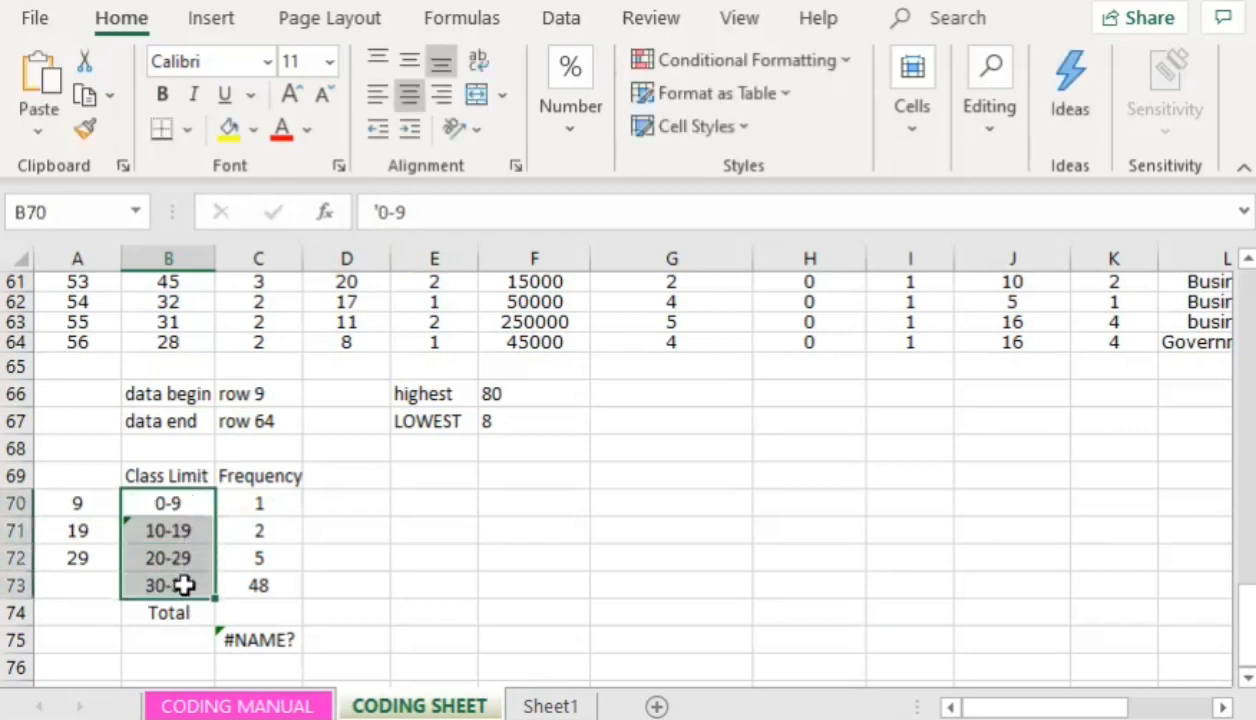
{"action": "left_click", "coordinate": [170, 482]}
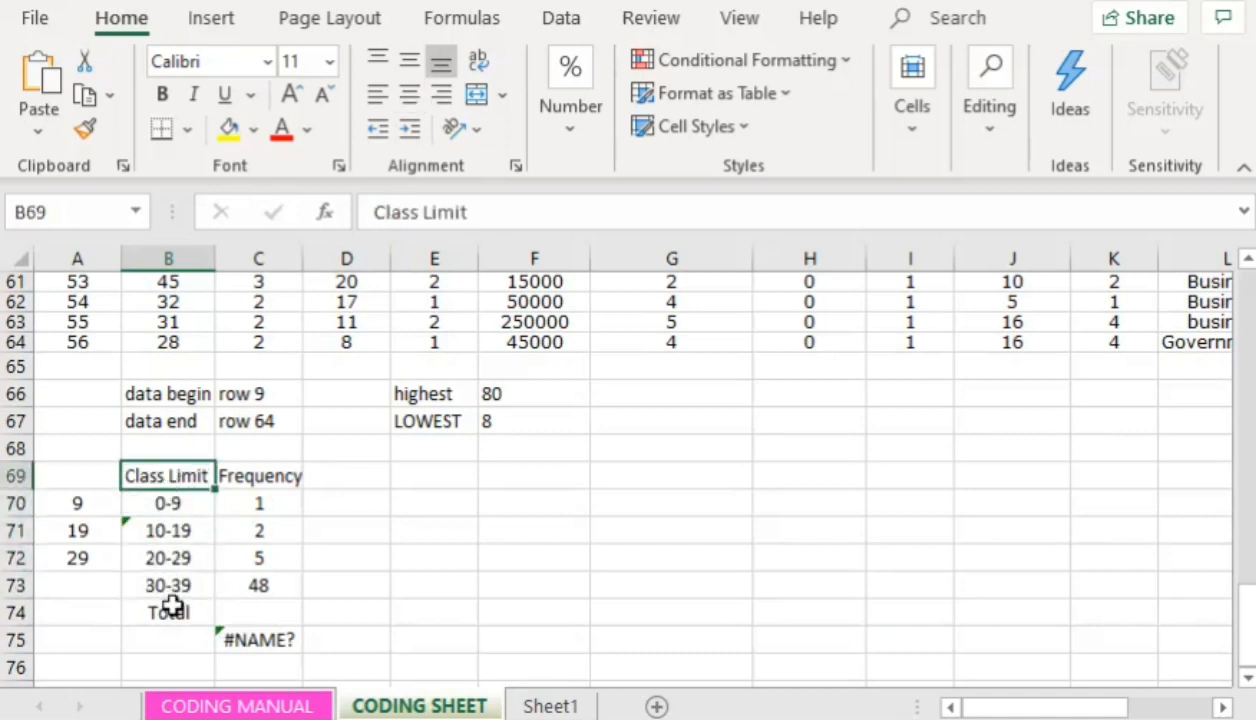
{"action": "left_click", "coordinate": [175, 505]}
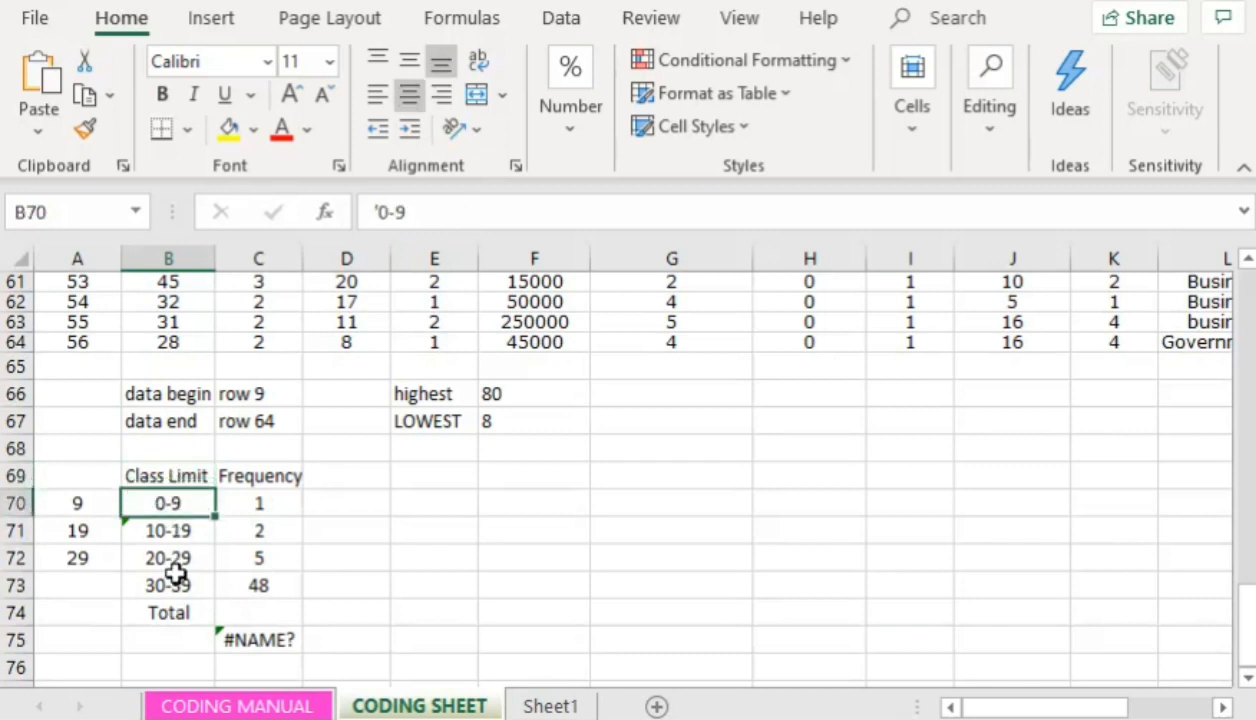
{"action": "left_click", "coordinate": [183, 474]}
- Check the bin values in A70 and A72 and the Frequency heading in C69
{"action": "mouse_move", "coordinate": [80, 502]}
{"action": "left_mouse_down"}
{"action": "mouse_move", "coordinate": [78, 588]}
{"action": "mouse_move", "coordinate": [81, 505]}
{"action": "left_mouse_up"}
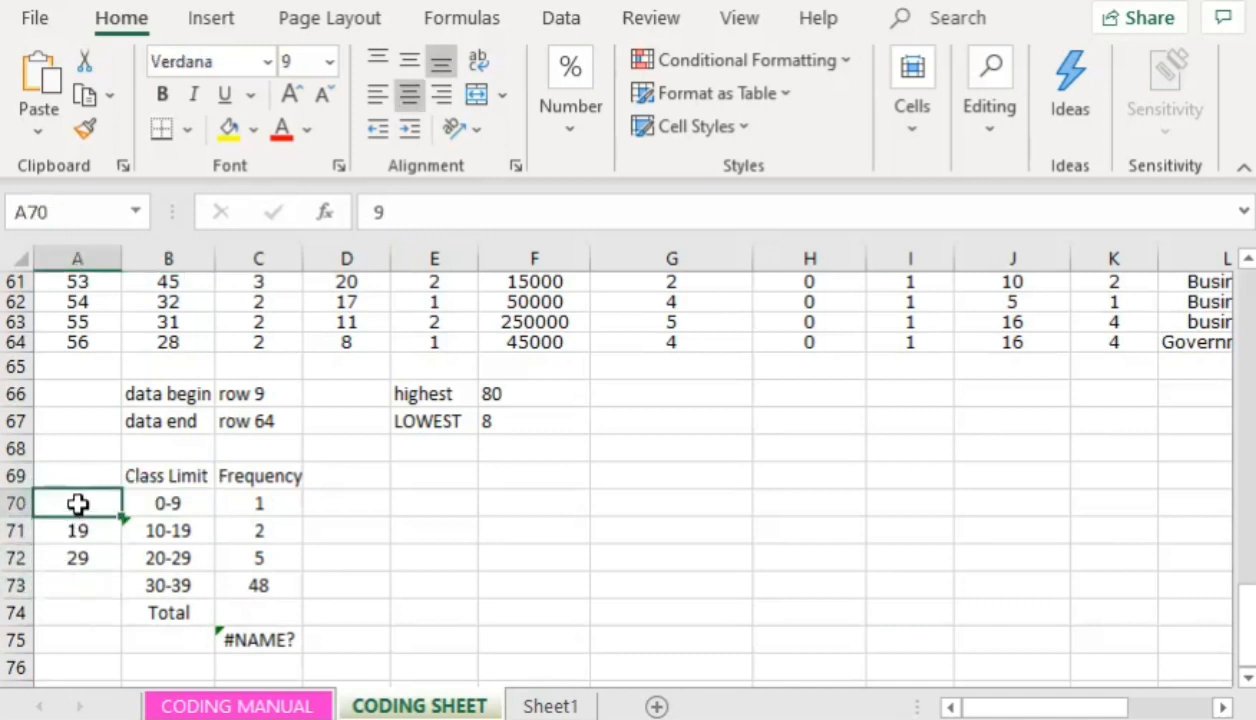
{"action": "left_click", "coordinate": [80, 550]}
{"action": "left_click", "coordinate": [268, 472]}
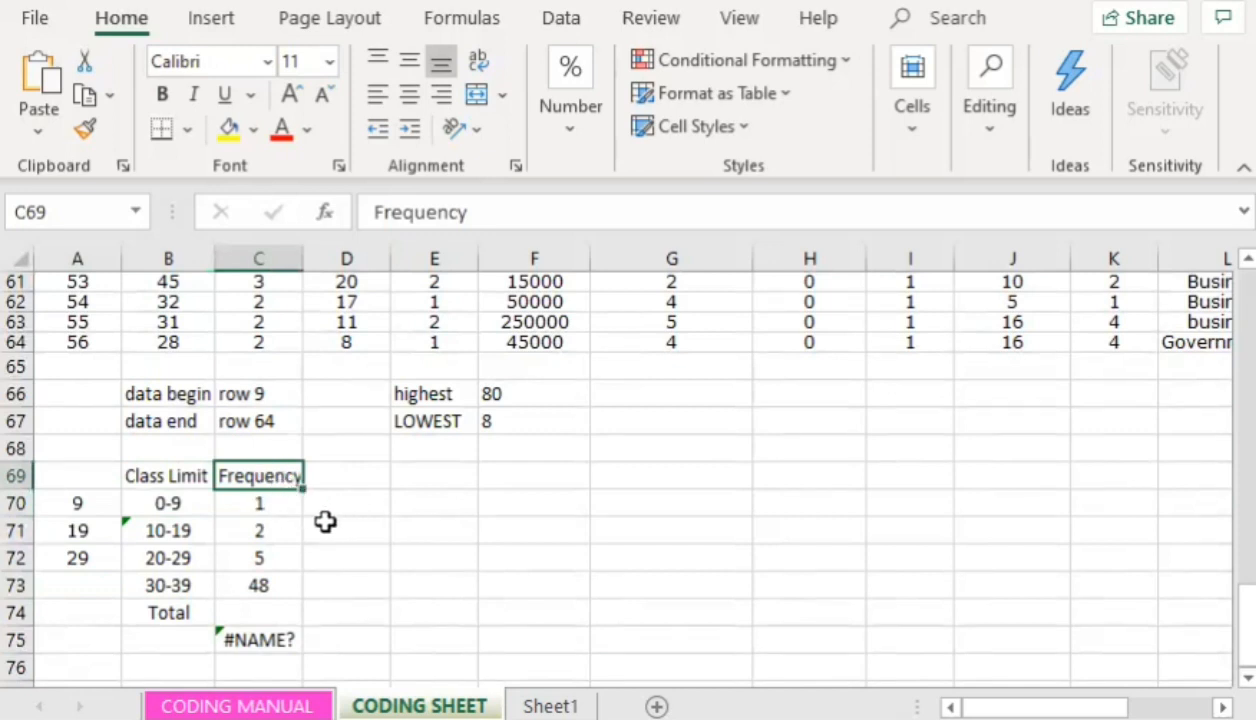
- Clear the existing frequency array formula in C70:C74 and the #NAME? entry in C75
{"action": "left_click", "coordinate": [270, 507]}
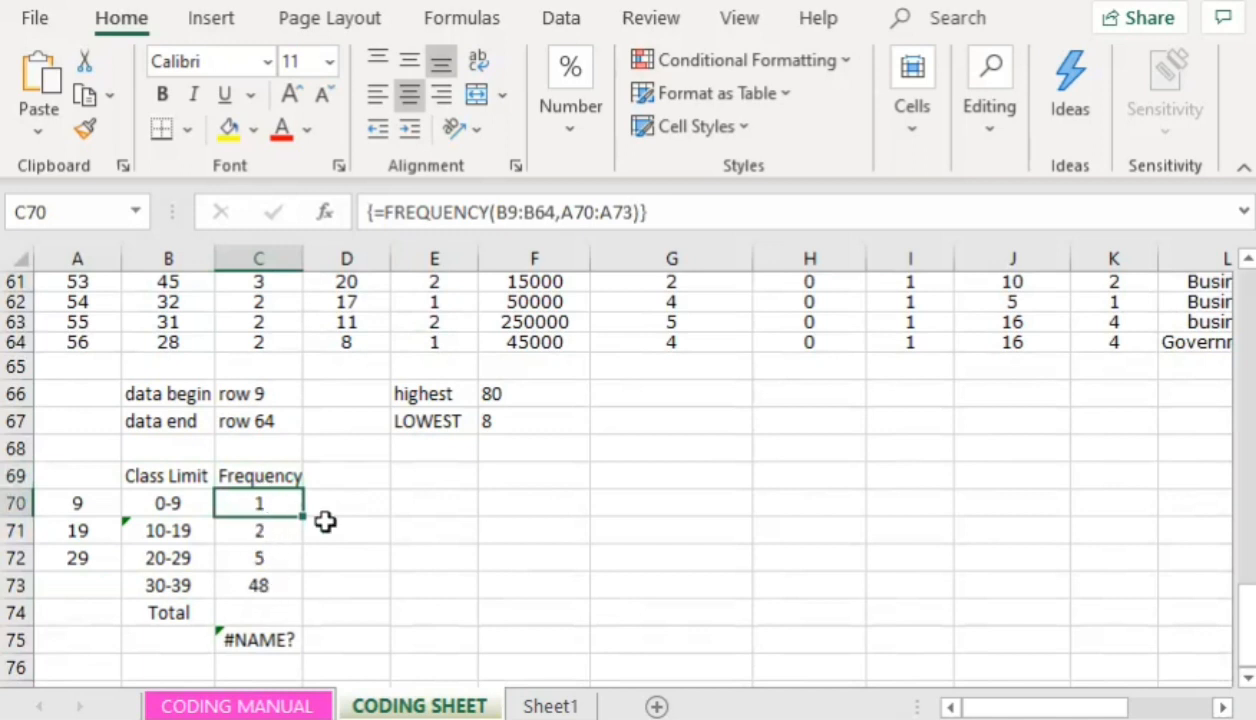
{"action": "key", "text": "Delete"}
{"action": "left_click", "coordinate": [983, 427]}
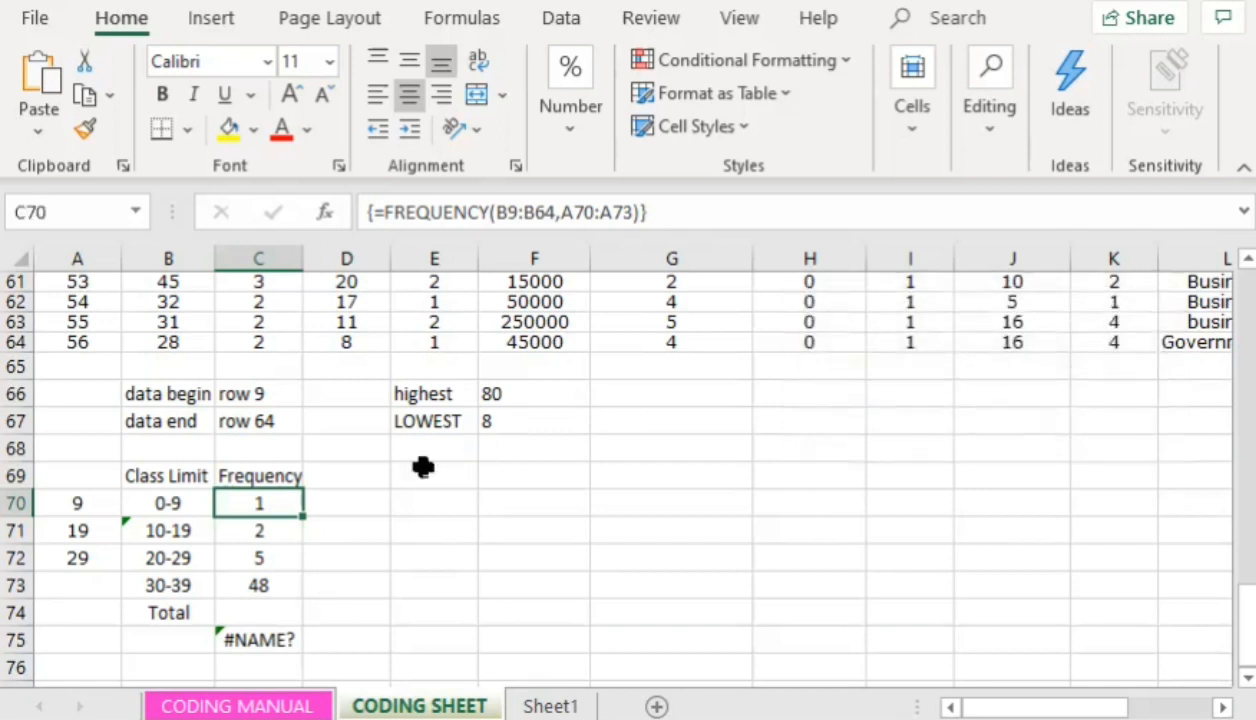
{"action": "left_click", "coordinate": [311, 549]}
{"action": "left_click_drag", "start_coordinate": [264, 505], "coordinate": [262, 613]}
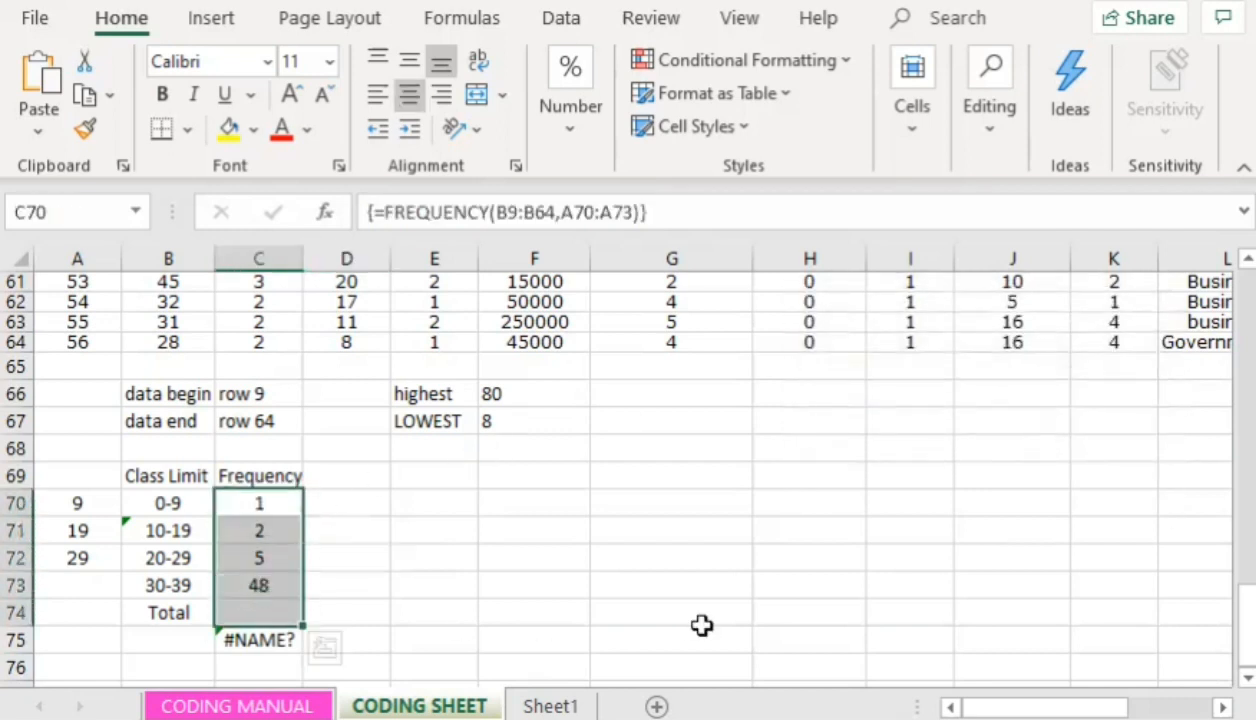
{"action": "key", "text": "Delete"}
{"action": "left_click", "coordinate": [388, 608]}
{"action": "left_click", "coordinate": [262, 640]}
{"action": "key", "text": "Delete"}
{"action": "left_click", "coordinate": [530, 557]}
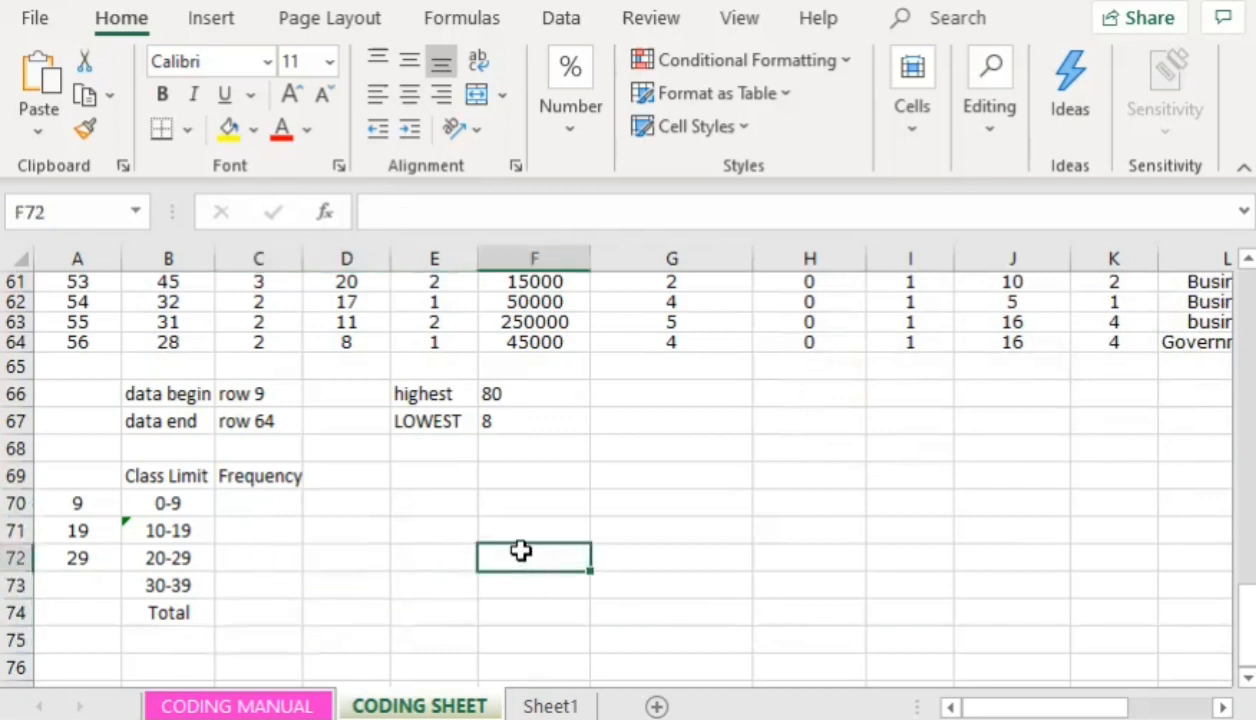
- Enter a FREQUENCY array formula in C70:C73 using A9:A64 as data and A70:A73 as bins
{"action": "left_click", "coordinate": [273, 502]}
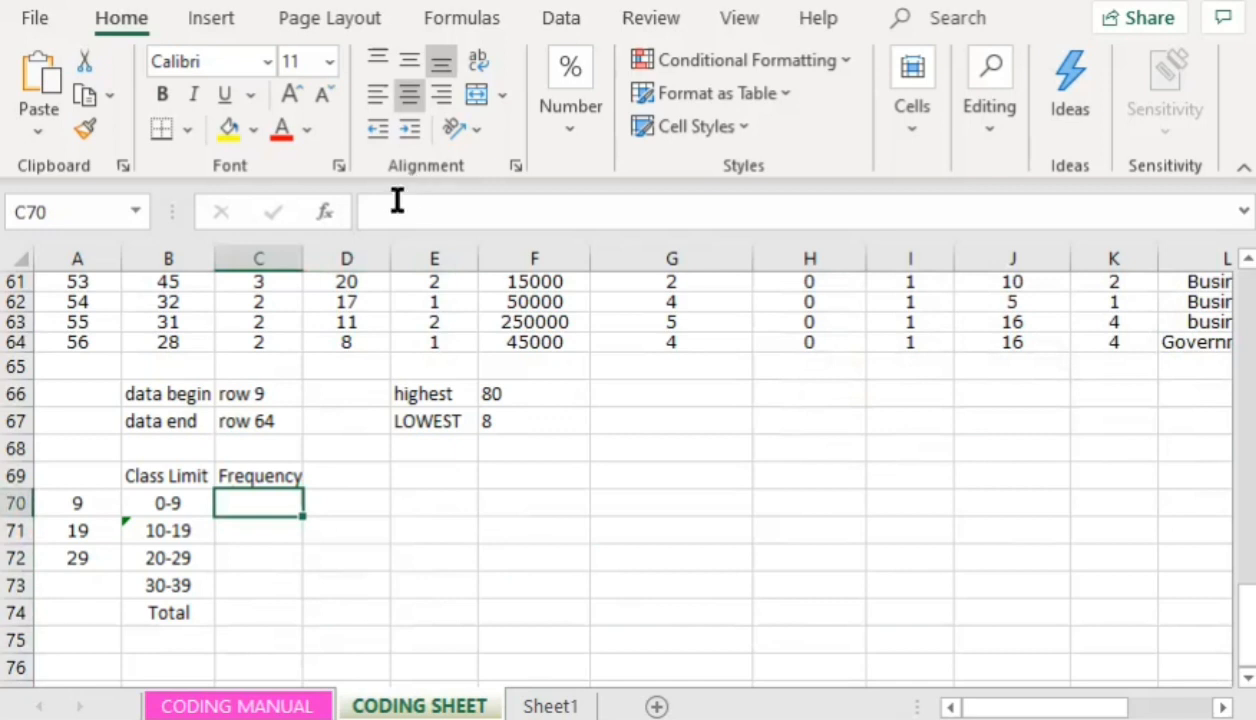
{"action": "left_click", "coordinate": [264, 555]}
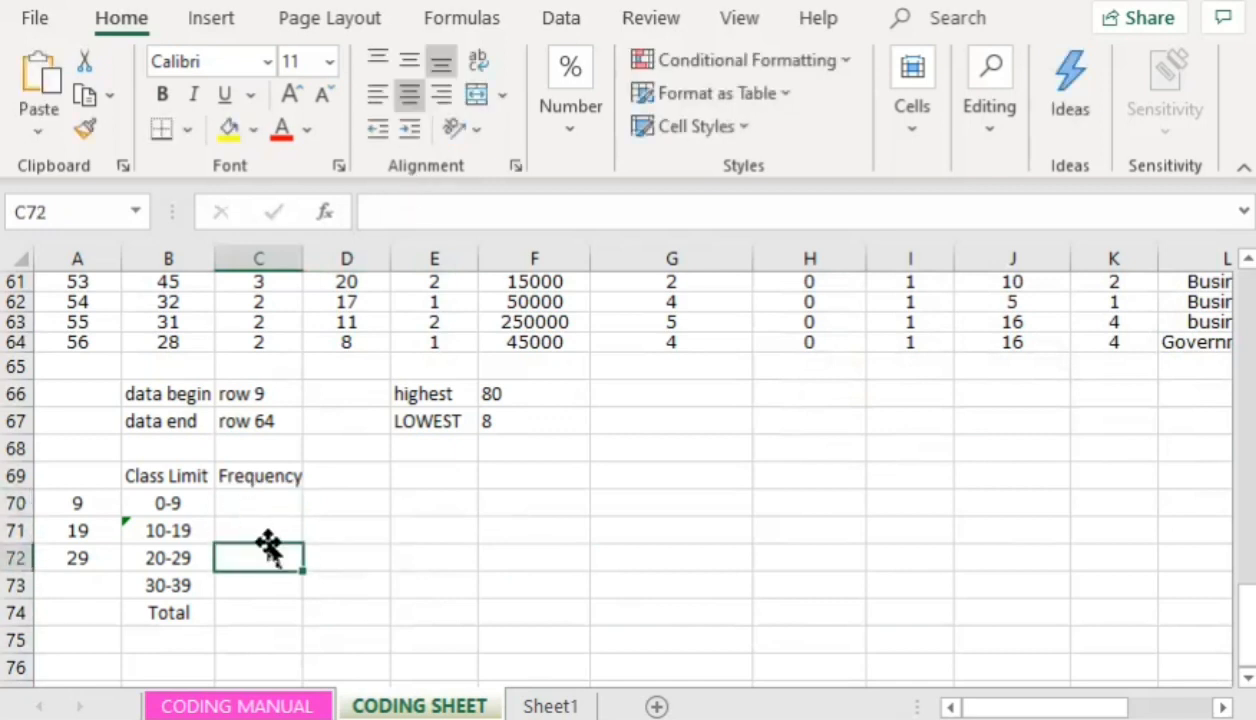
{"action": "left_click_drag", "start_coordinate": [253, 510], "coordinate": [247, 582]}
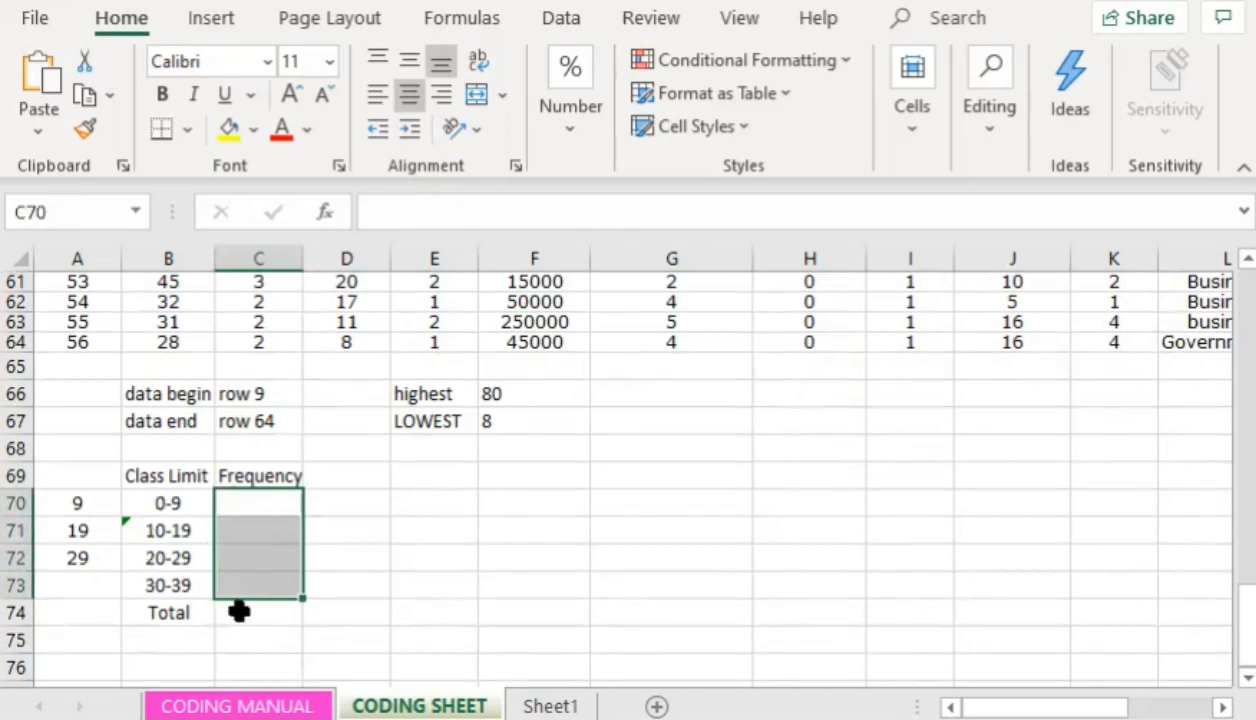
{"action": "left_click", "coordinate": [423, 613]}
{"action": "left_click", "coordinate": [247, 515]}
{"action": "left_click_drag", "start_coordinate": [247, 515], "coordinate": [248, 581]}
{"action": "left_click", "coordinate": [395, 205]}
{"action": "type", "text": "="}
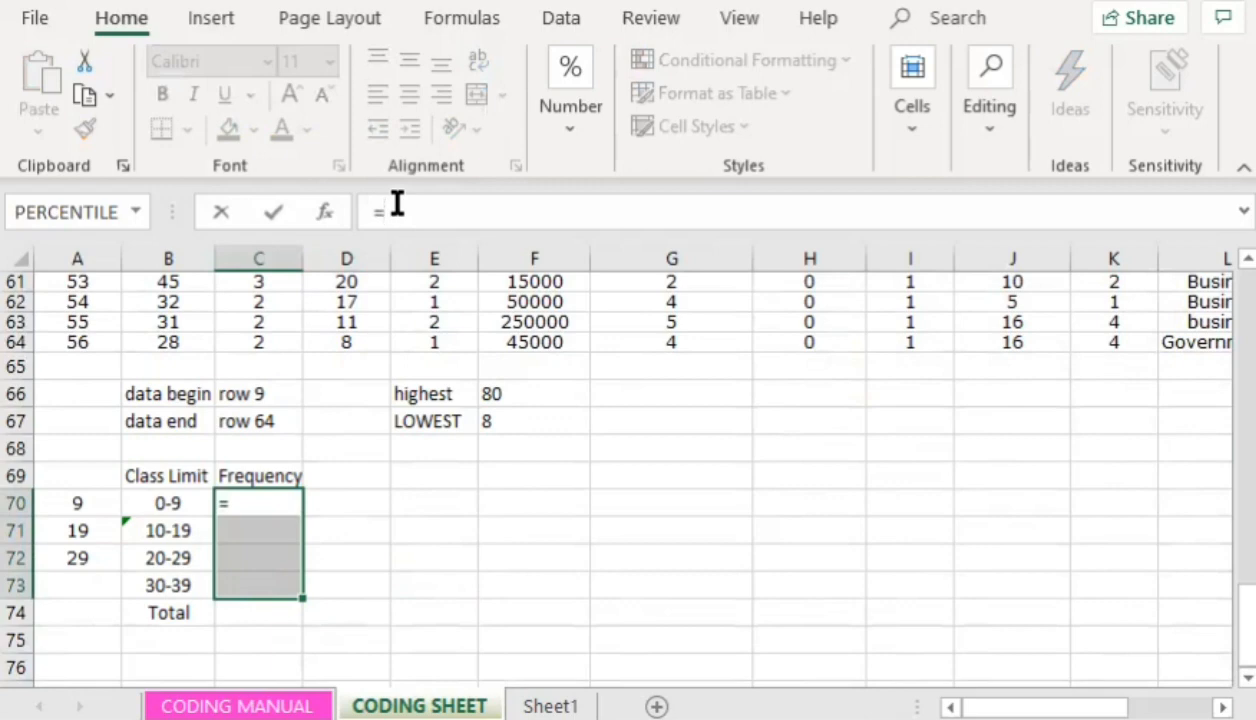
{"action": "type", "text": "fRE"}
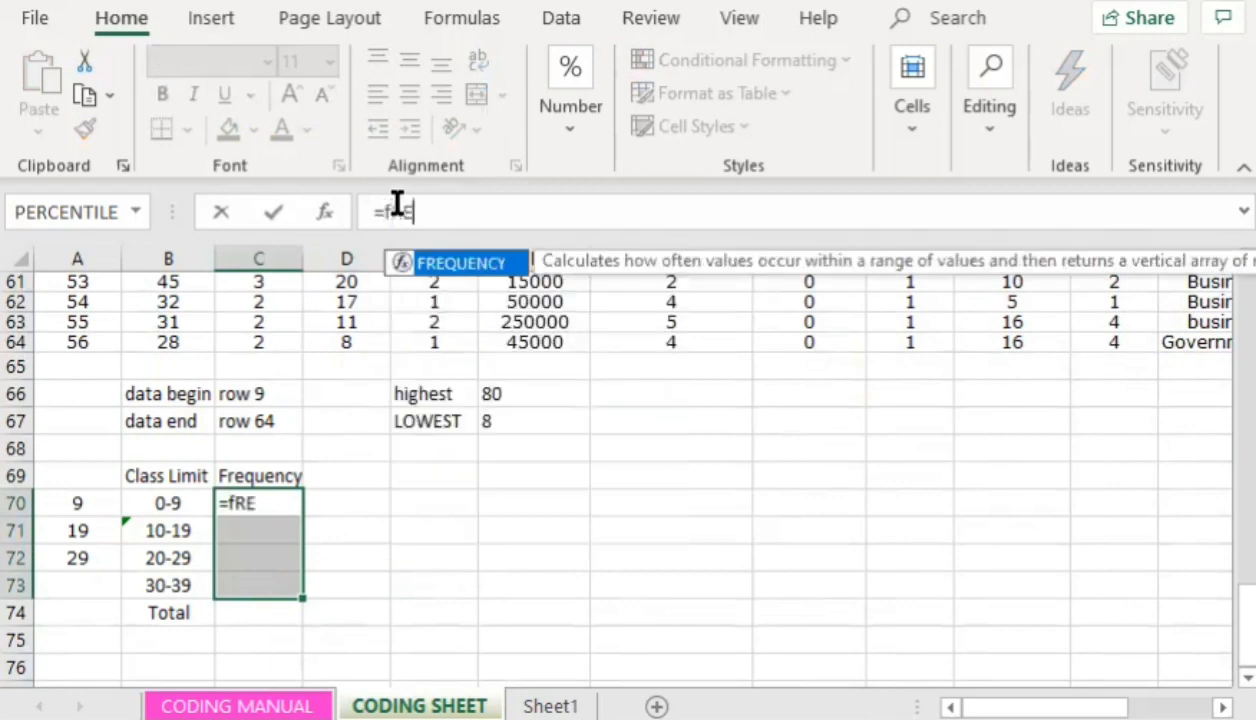
{"action": "double_click", "coordinate": [458, 265]}
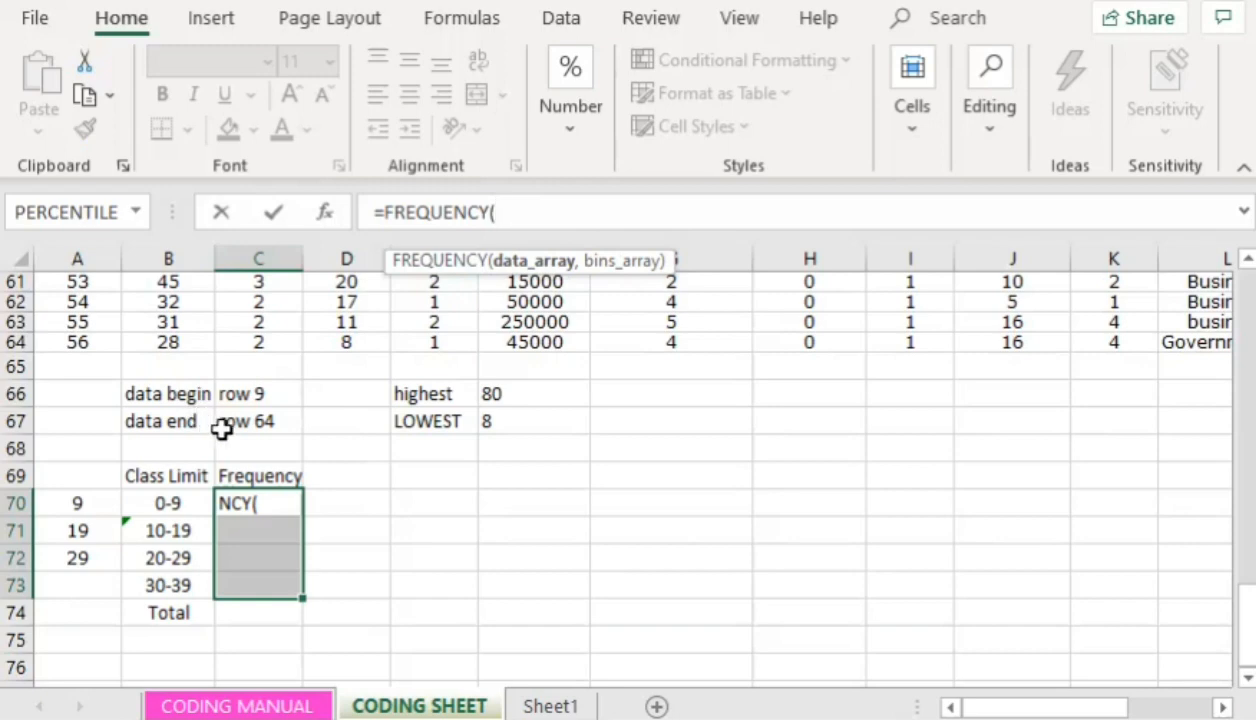
{"action": "scroll", "coordinate": [178, 530], "scroll_direction": "down", "scroll_amount": 13}
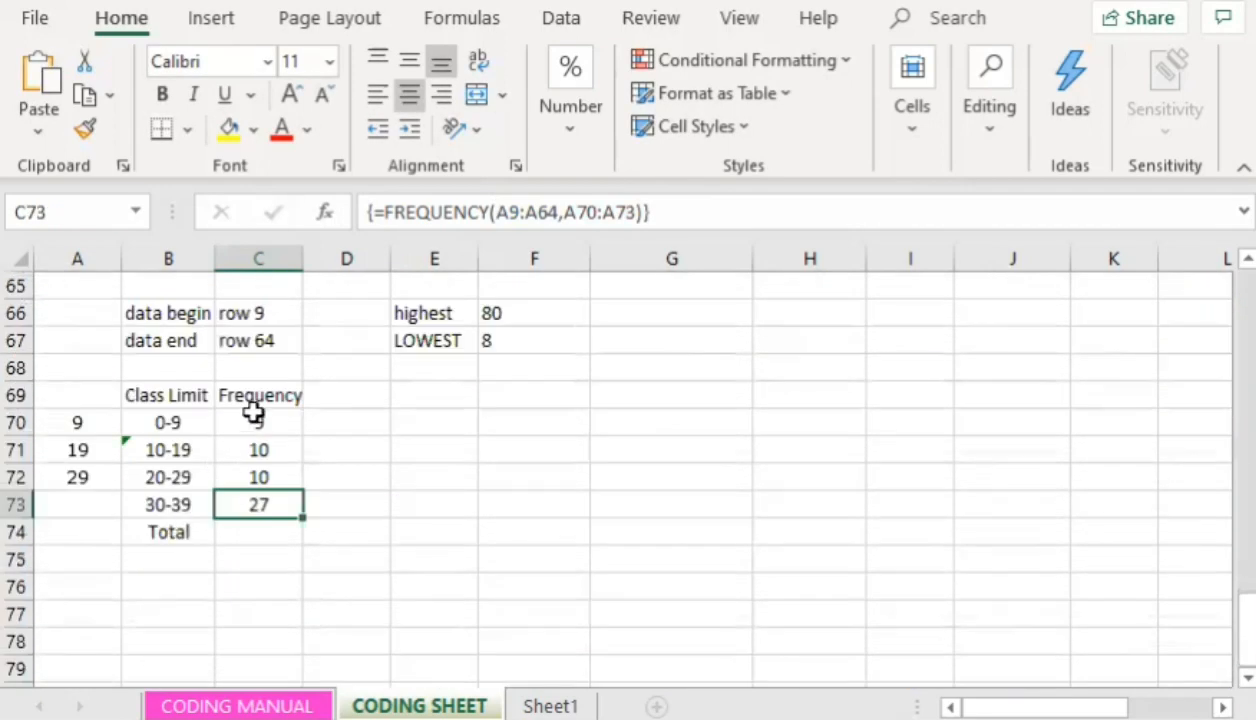
- Replace the contents of C70:C73 with a FREQUENCY array formula using B9:B64 as data and A70:A73 as bins
{"action": "left_click_drag", "start_coordinate": [252, 412], "coordinate": [258, 505]}
{"action": "key", "text": "Delete"}
{"action": "type", "text": "=FRE"}
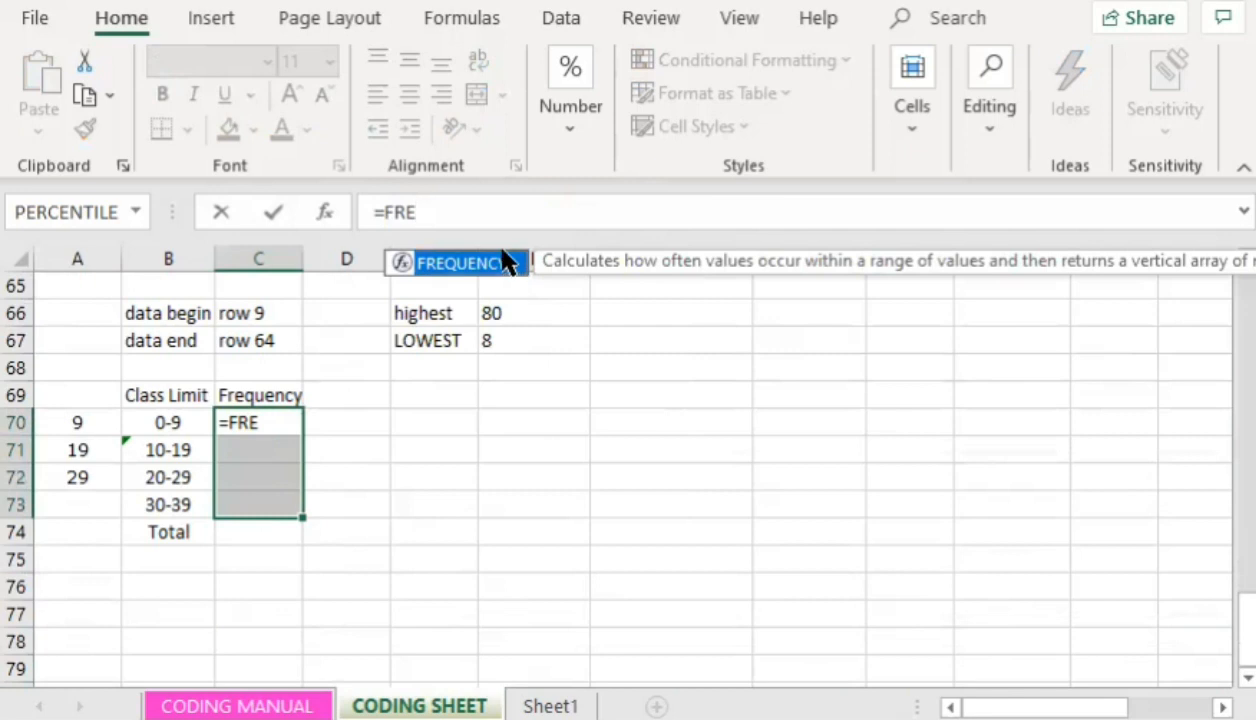
{"action": "double_click", "coordinate": [497, 266]}
{"action": "type", "text": "B"}
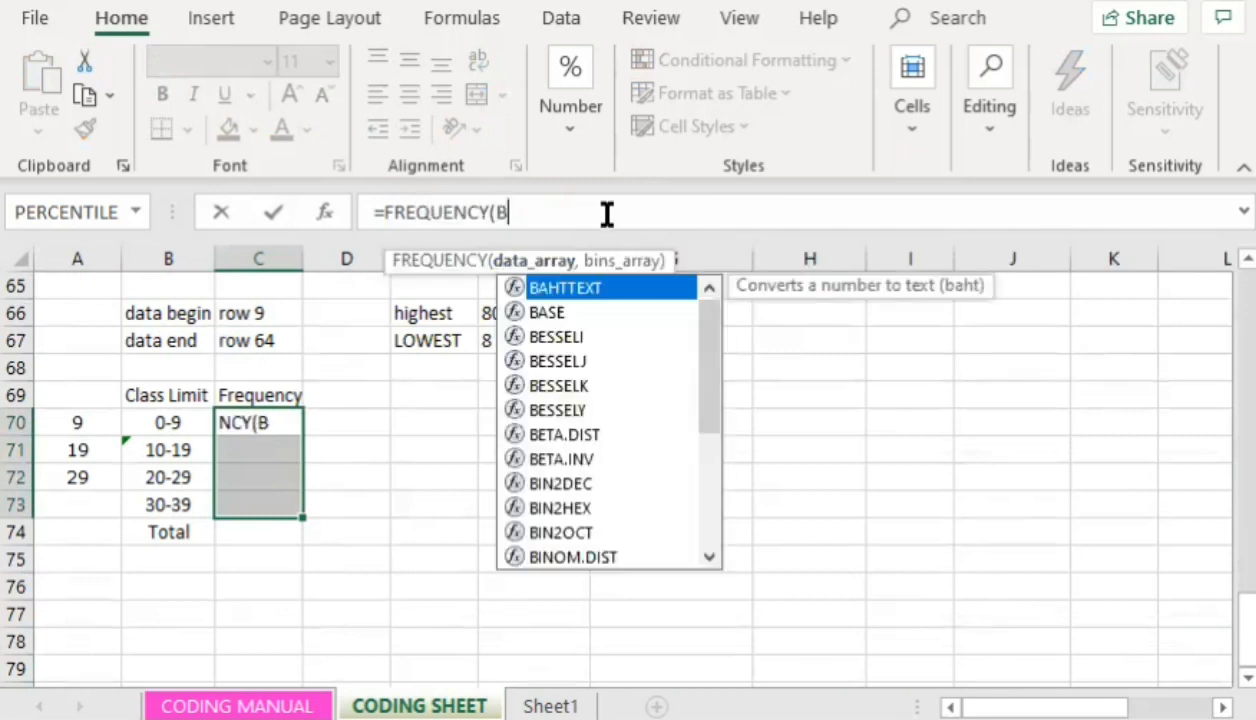
{"action": "type", "text": "9"}
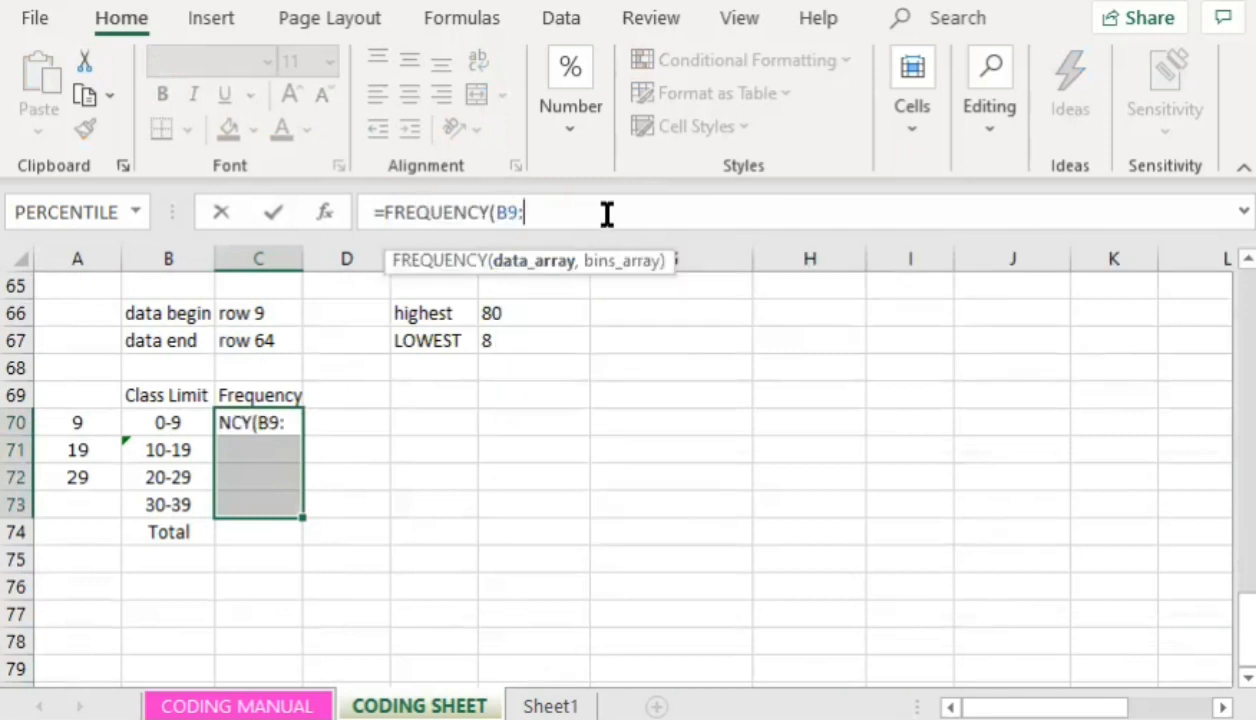
{"action": "type", "text": ":B"}
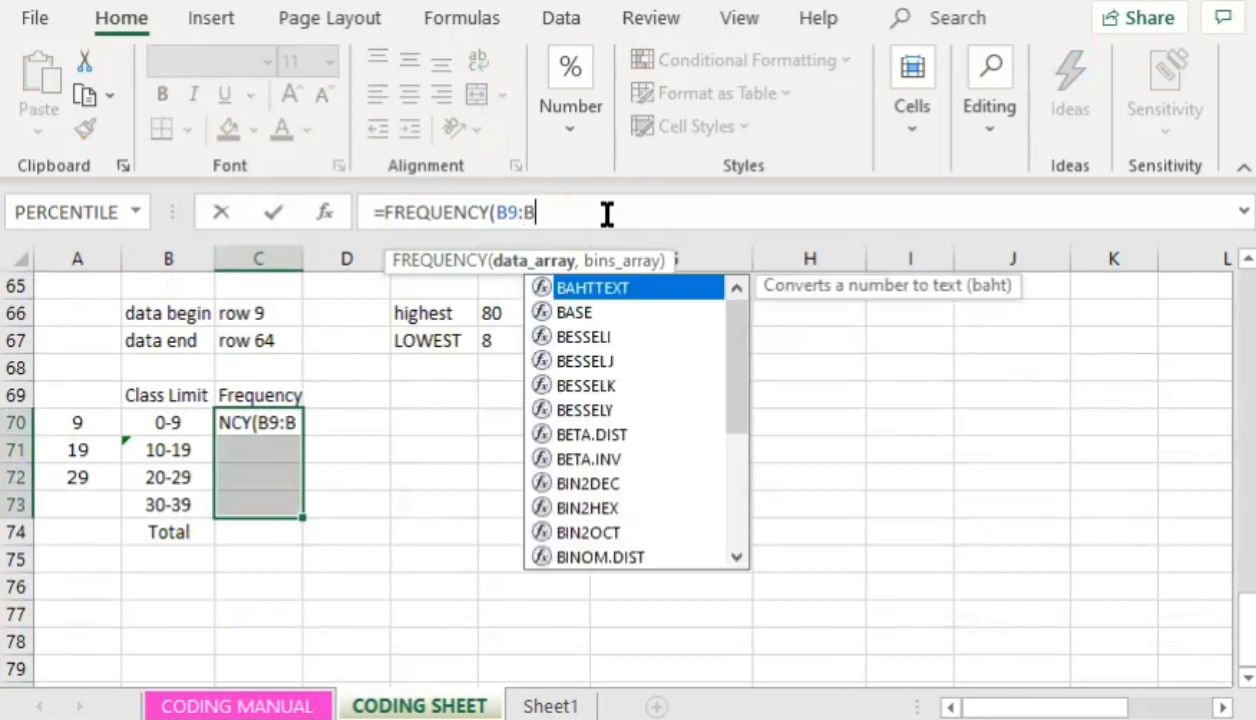
{"action": "type", "text": "64,"}
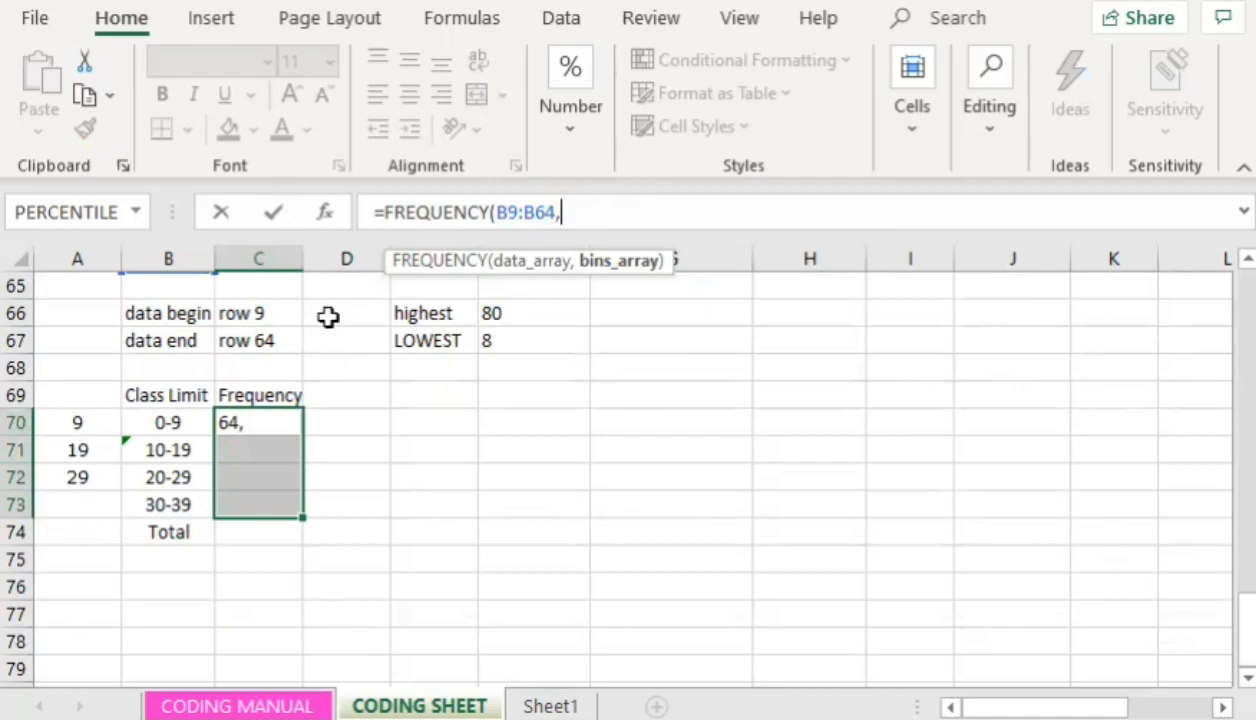
{"action": "type", "text": "A"}
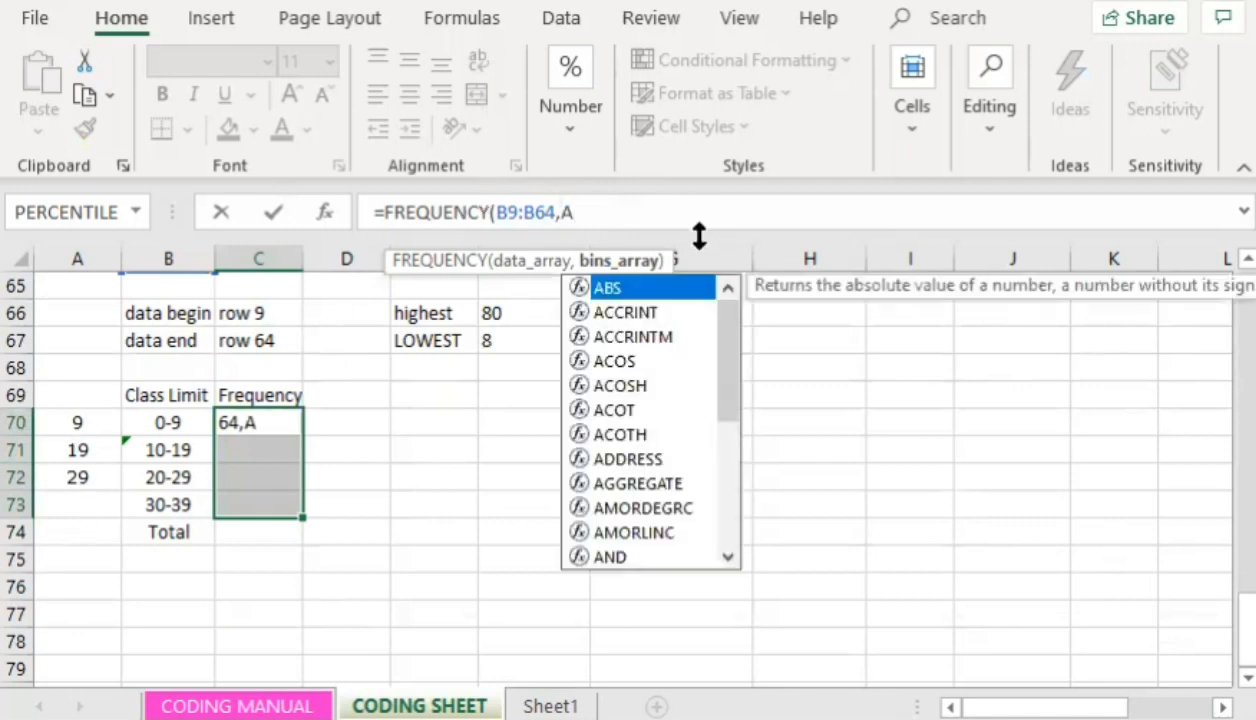
{"action": "type", "text": "70:A7"}
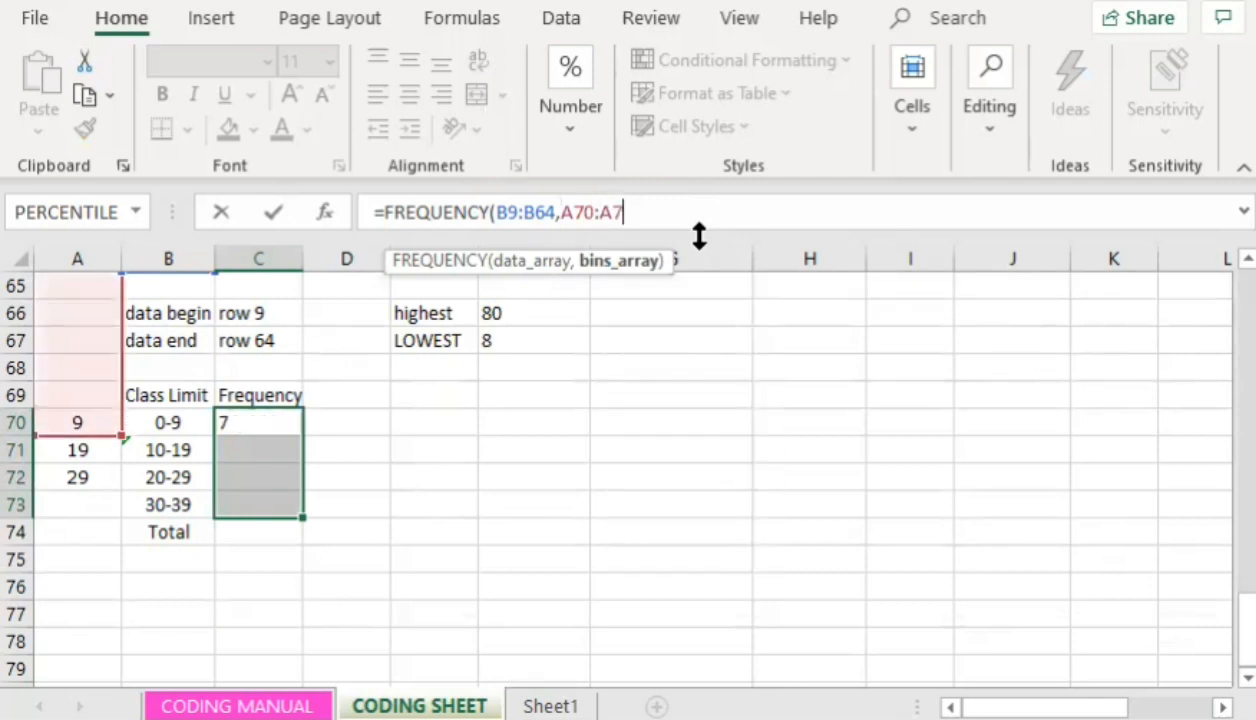
{"action": "type", "text": "3"}
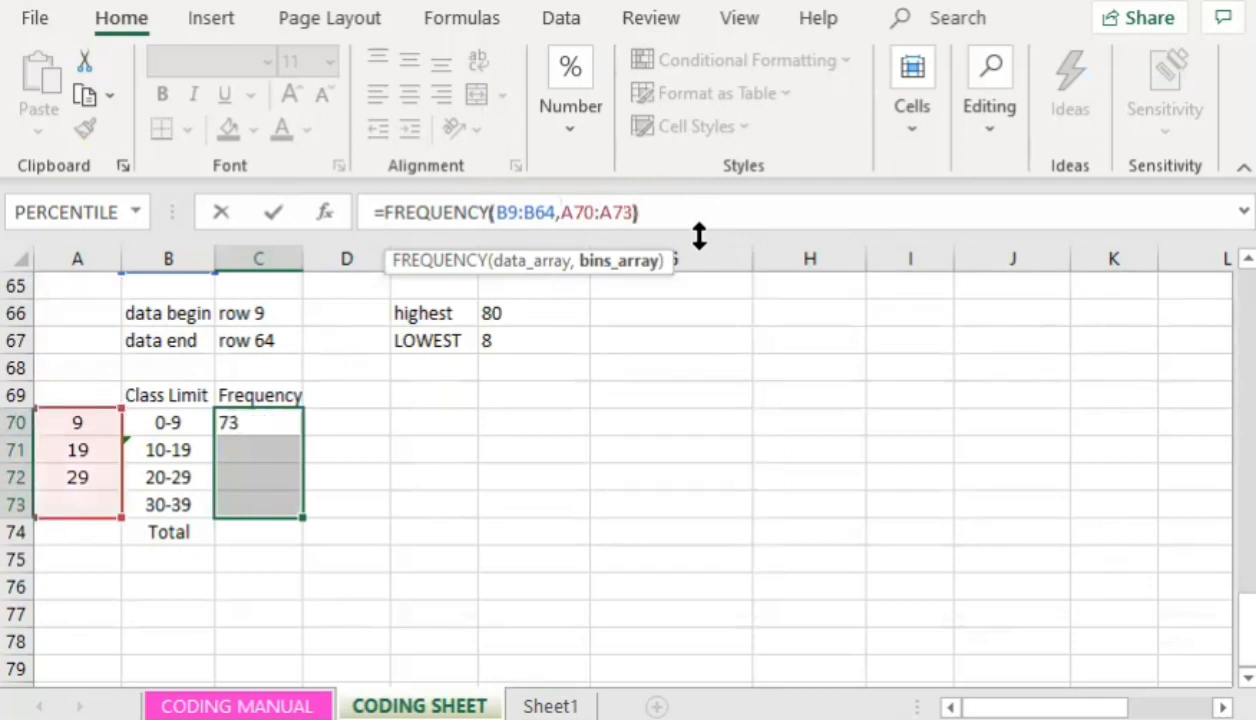
{"action": "type", "text": ")"}
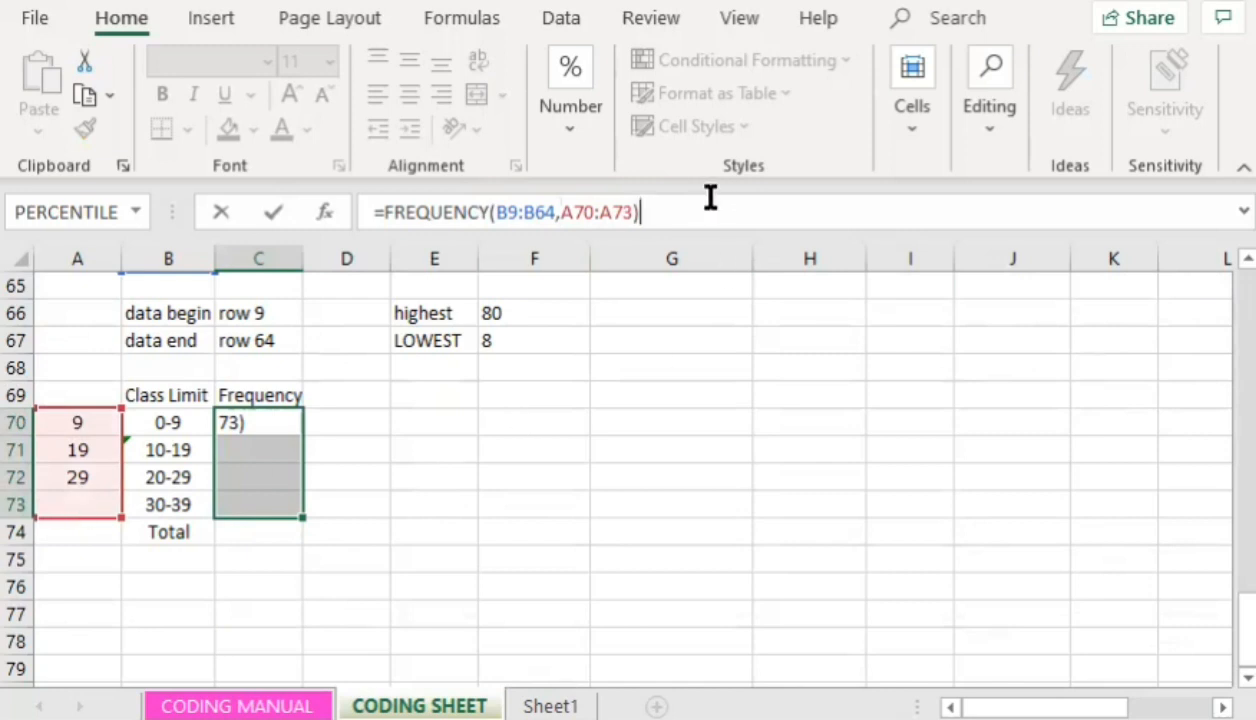
{"action": "key", "text": "ctrl+shift+Return"}
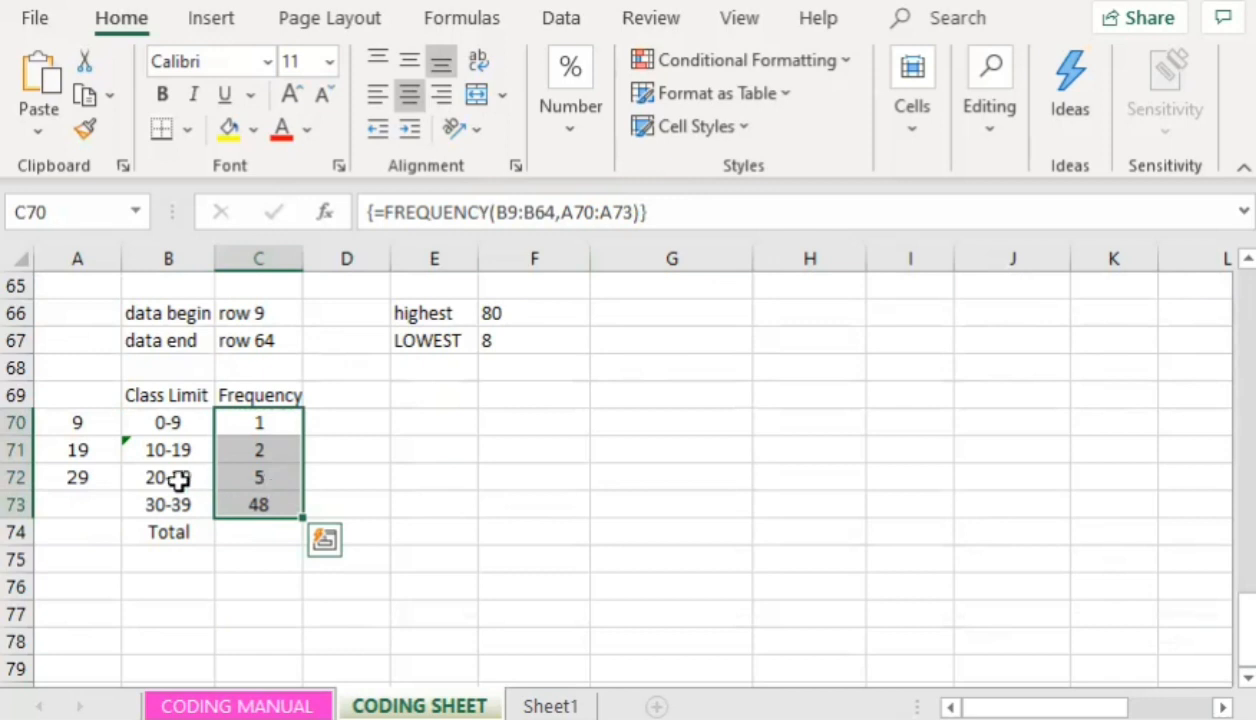
- Total the frequencies in C74 with =SUM(C70:C73) and enter the heading Percentage in D69
{"action": "left_click", "coordinate": [271, 507]}
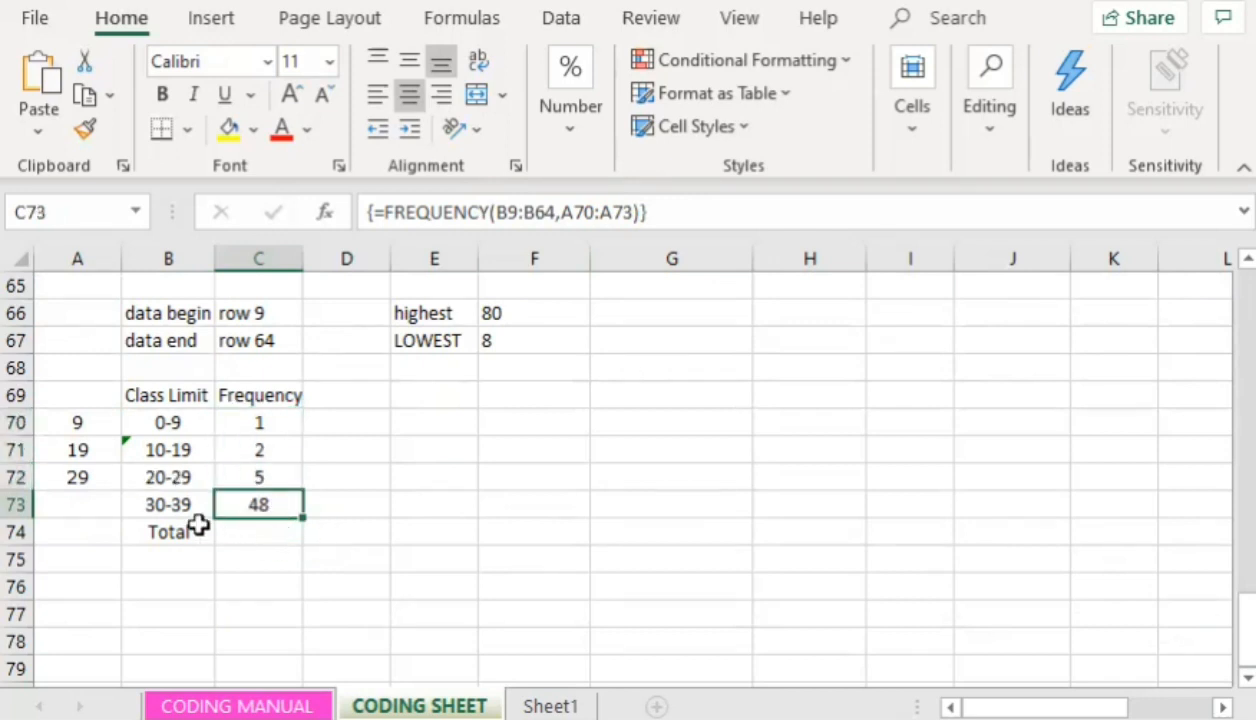
{"action": "scroll", "coordinate": [280, 552], "scroll_direction": "up", "scroll_amount": 15}
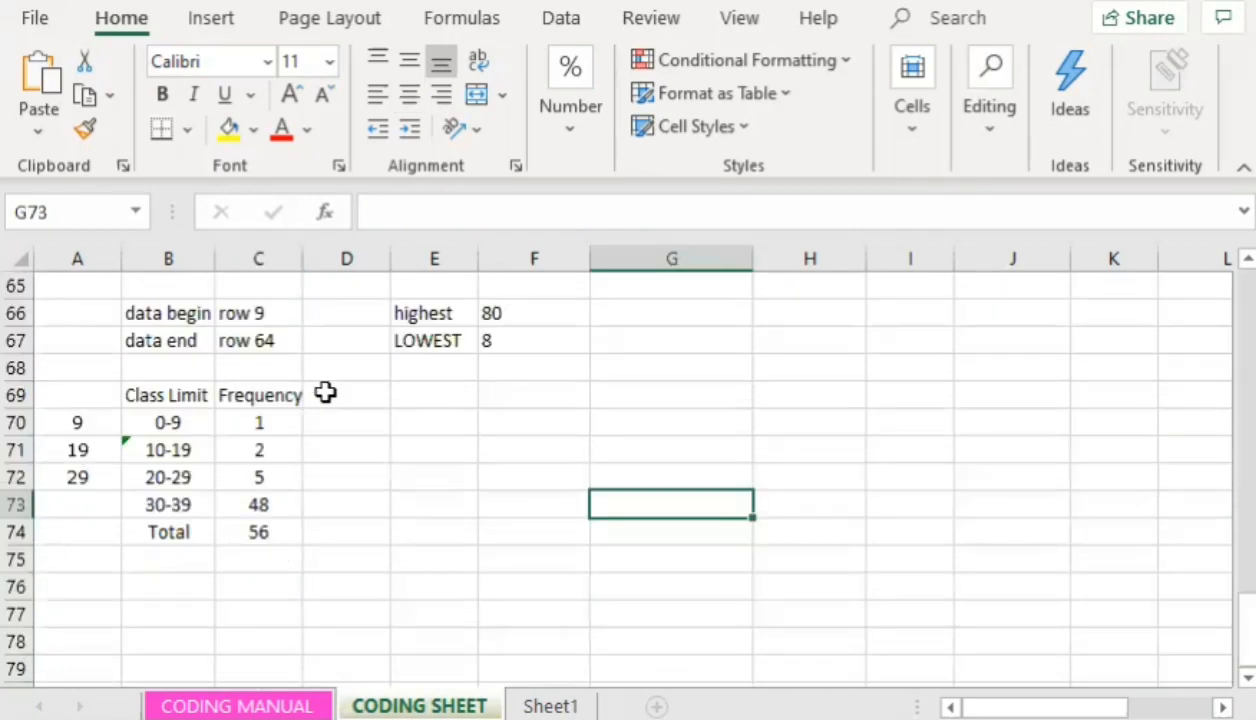
{"action": "left_click", "coordinate": [325, 393]}
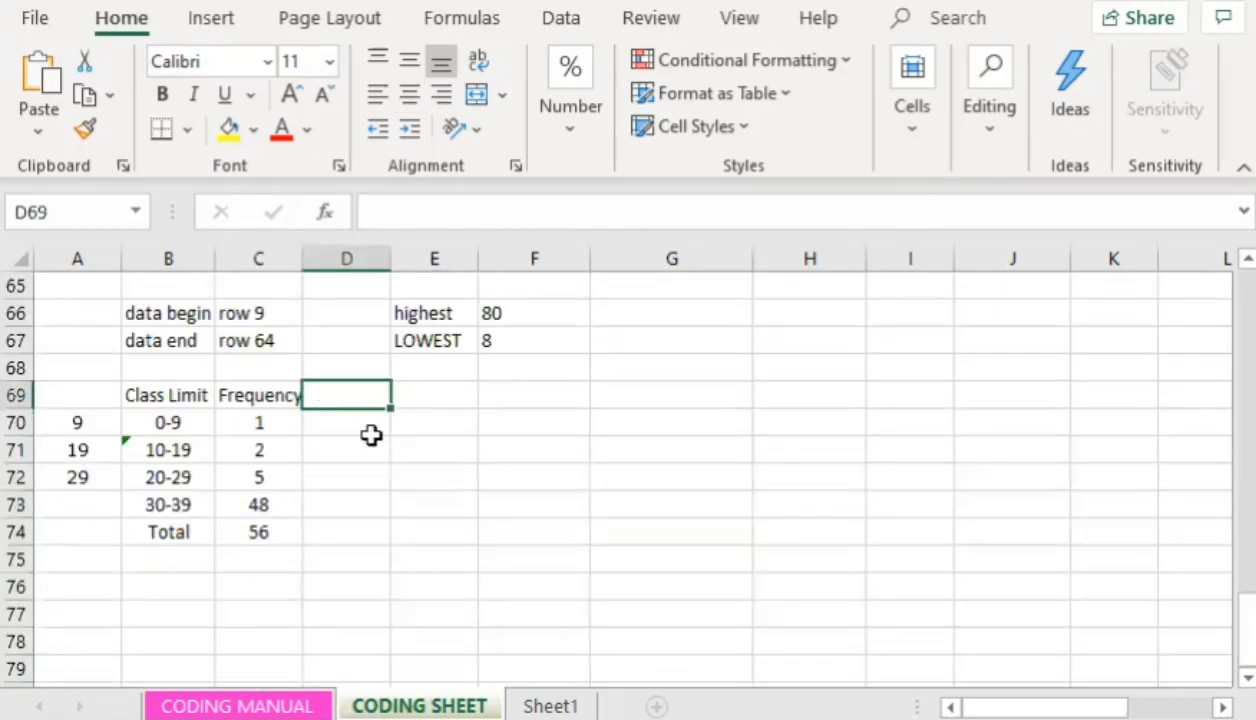
{"action": "type", "text": "Percentage"}
{"action": "key", "text": "Return"}
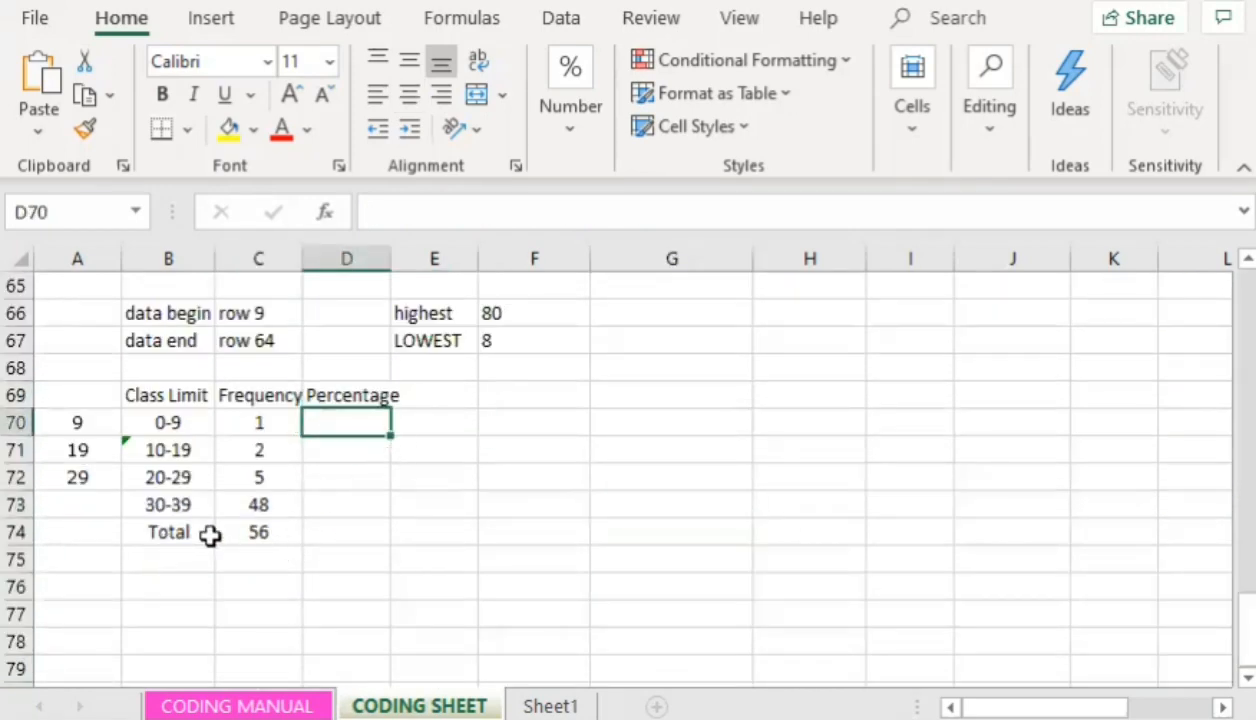
- Check the frequency total in C74 against the last data rows and fill that cell with yellow
{"action": "left_click", "coordinate": [255, 534]}
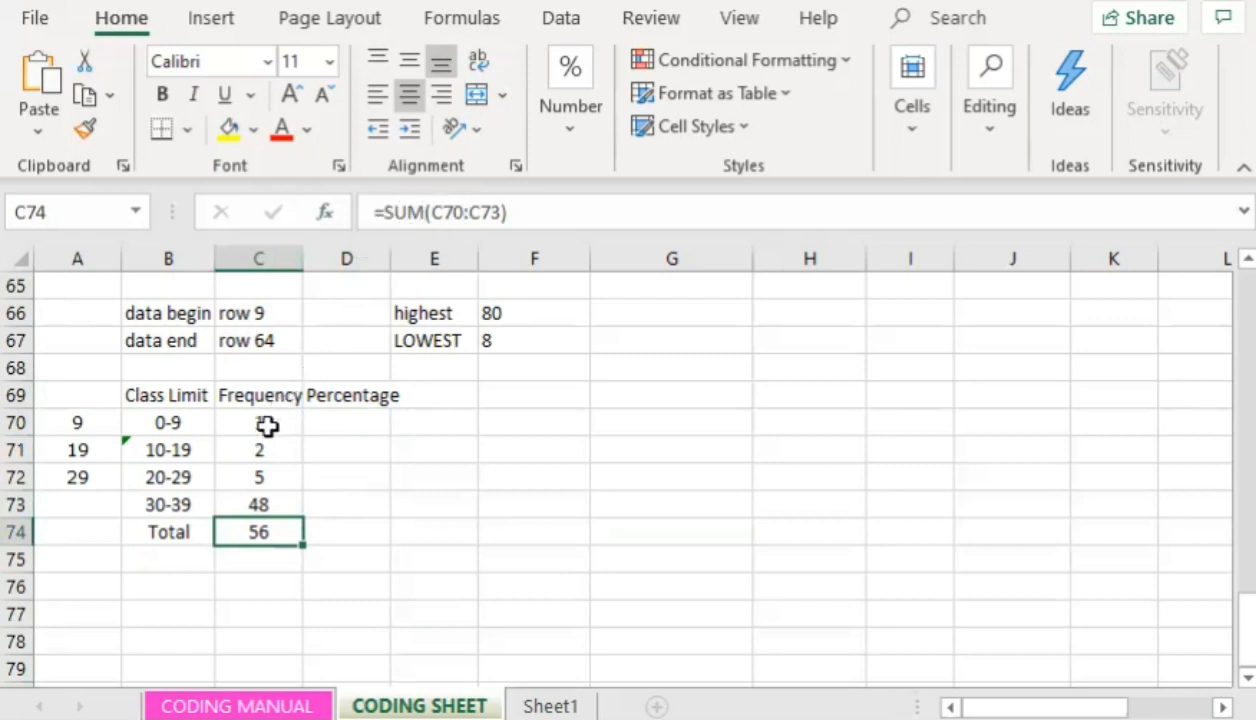
{"action": "scroll", "coordinate": [282, 470], "scroll_direction": "up", "scroll_amount": 2}
{"action": "scroll", "coordinate": [282, 470], "scroll_direction": "up", "scroll_amount": 2}
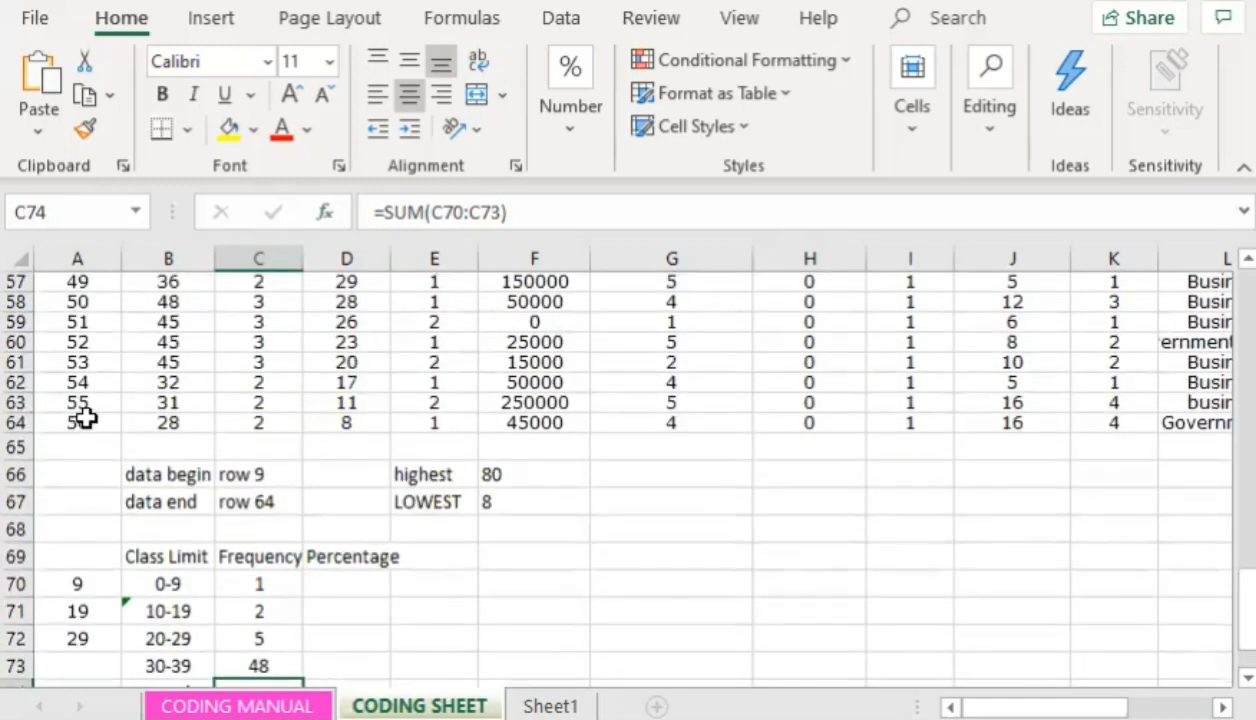
{"action": "scroll", "coordinate": [361, 521], "scroll_direction": "down", "scroll_amount": 4}
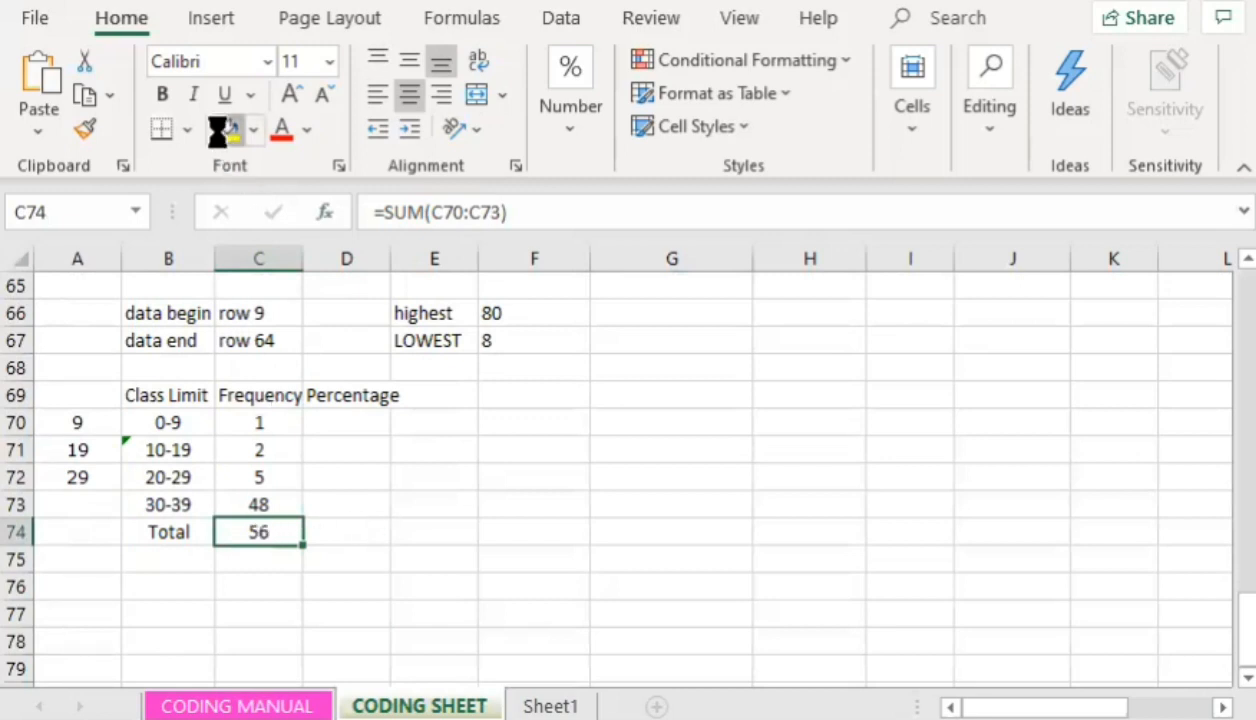
{"action": "left_click", "coordinate": [328, 527]}
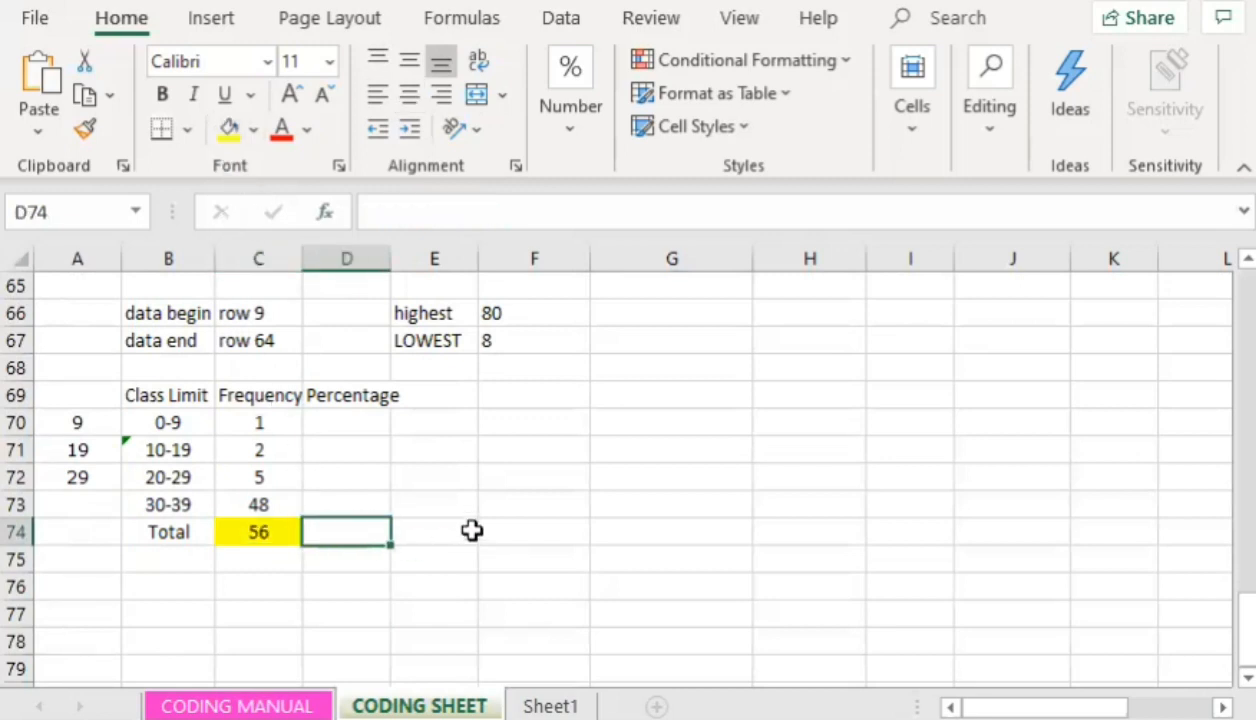
- Enter the percentage formula =SUM(C70/C74)*100 in D70 for the 0-9 class
{"action": "left_click", "coordinate": [358, 422]}
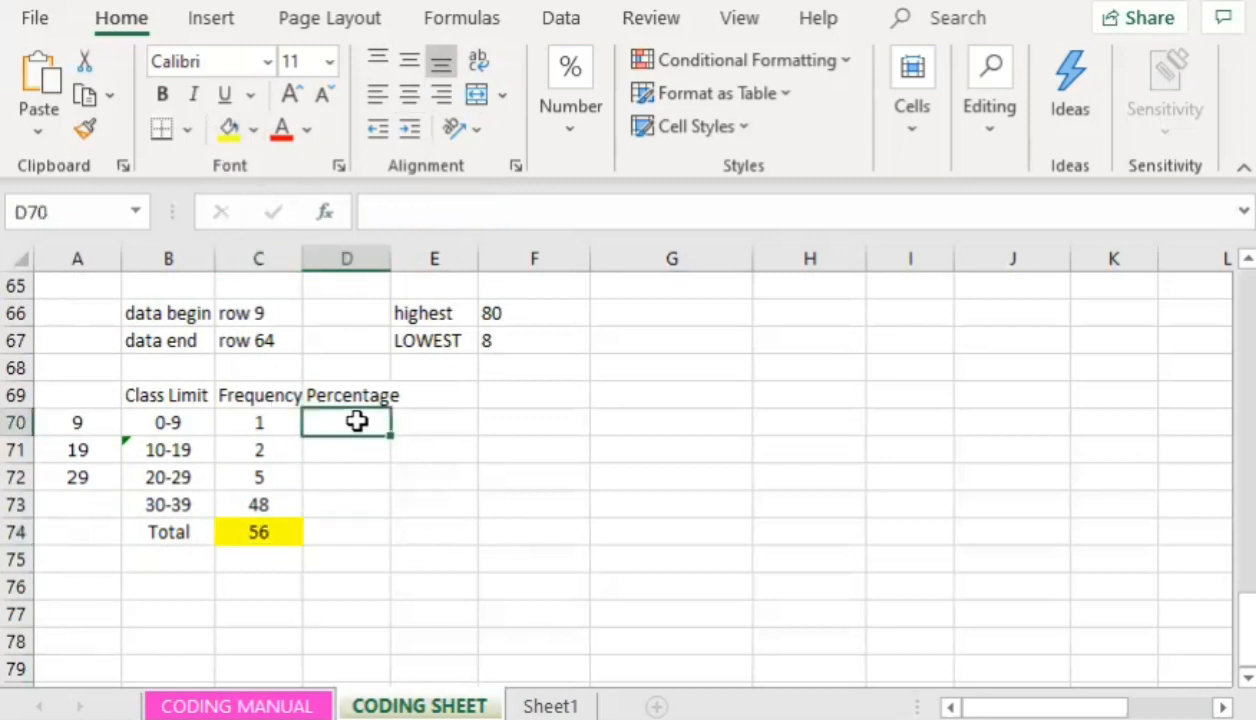
{"action": "left_click", "coordinate": [377, 210]}
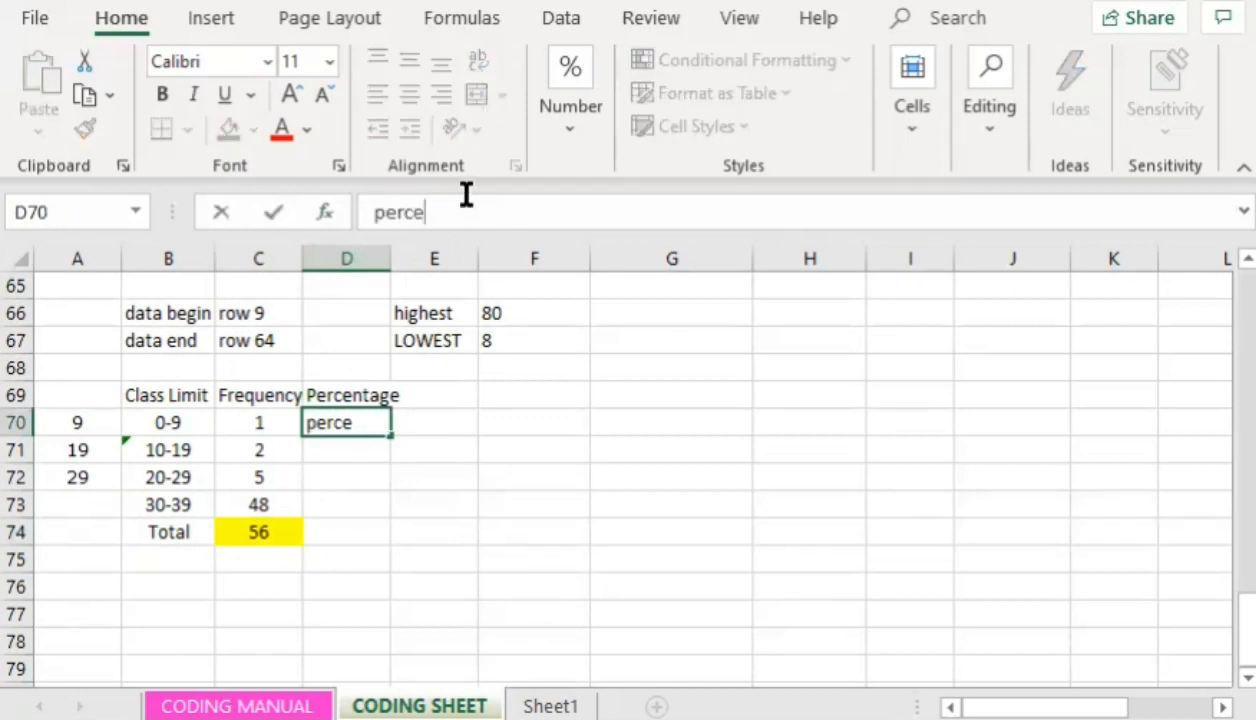
{"action": "key", "text": "BackSpace"}
{"action": "key", "text": "BackSpace"}
{"action": "key", "text": "BackSpace"}
{"action": "key", "text": "BackSpace"}
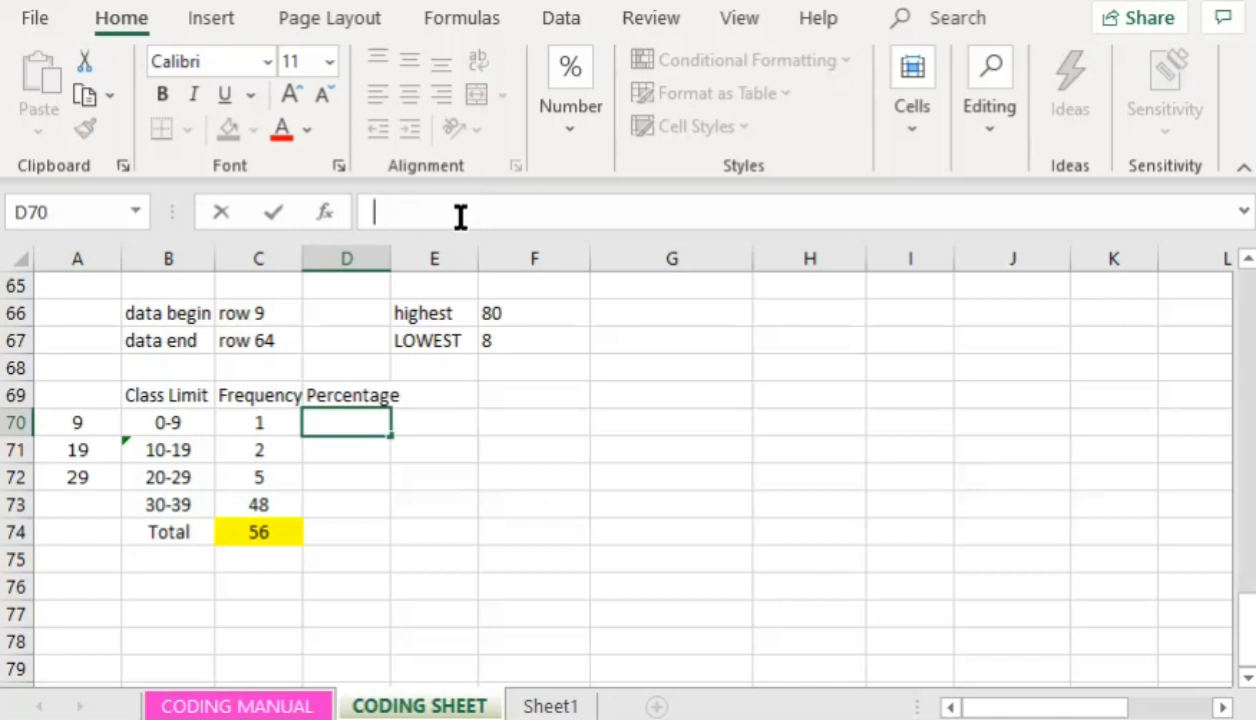
{"action": "type", "text": "="}
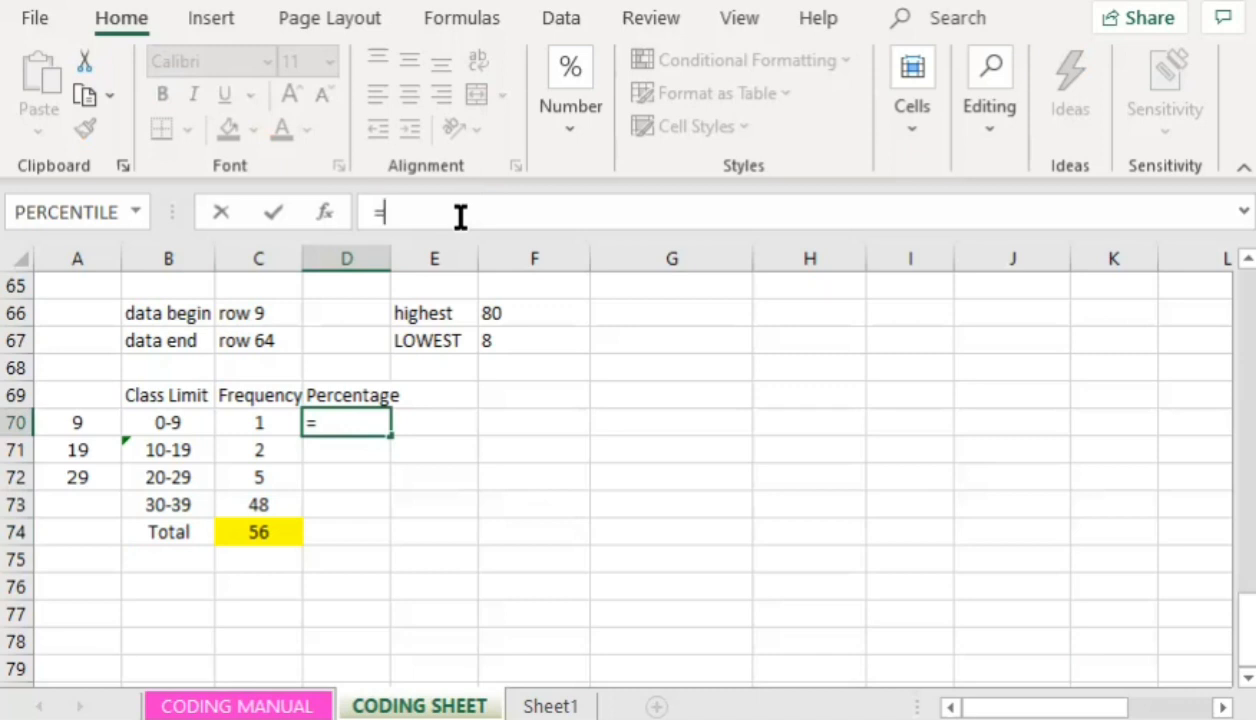
{"action": "type", "text": "SUM"}
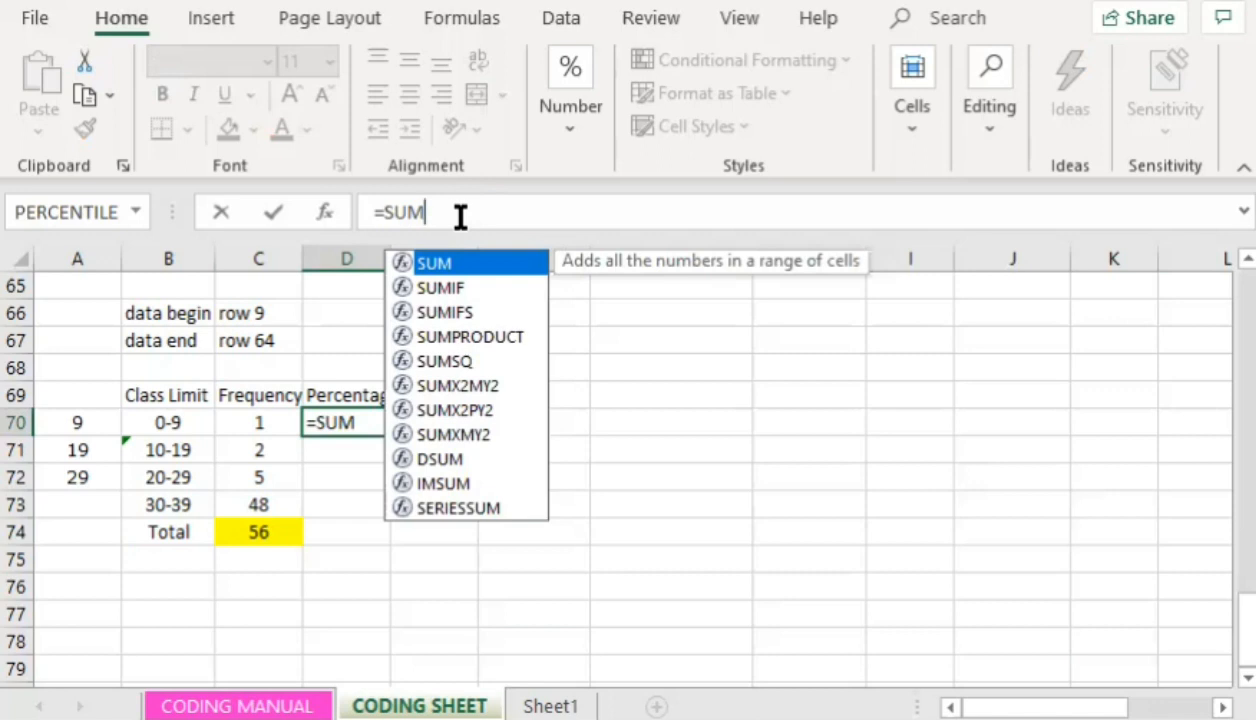
{"action": "type", "text": "("}
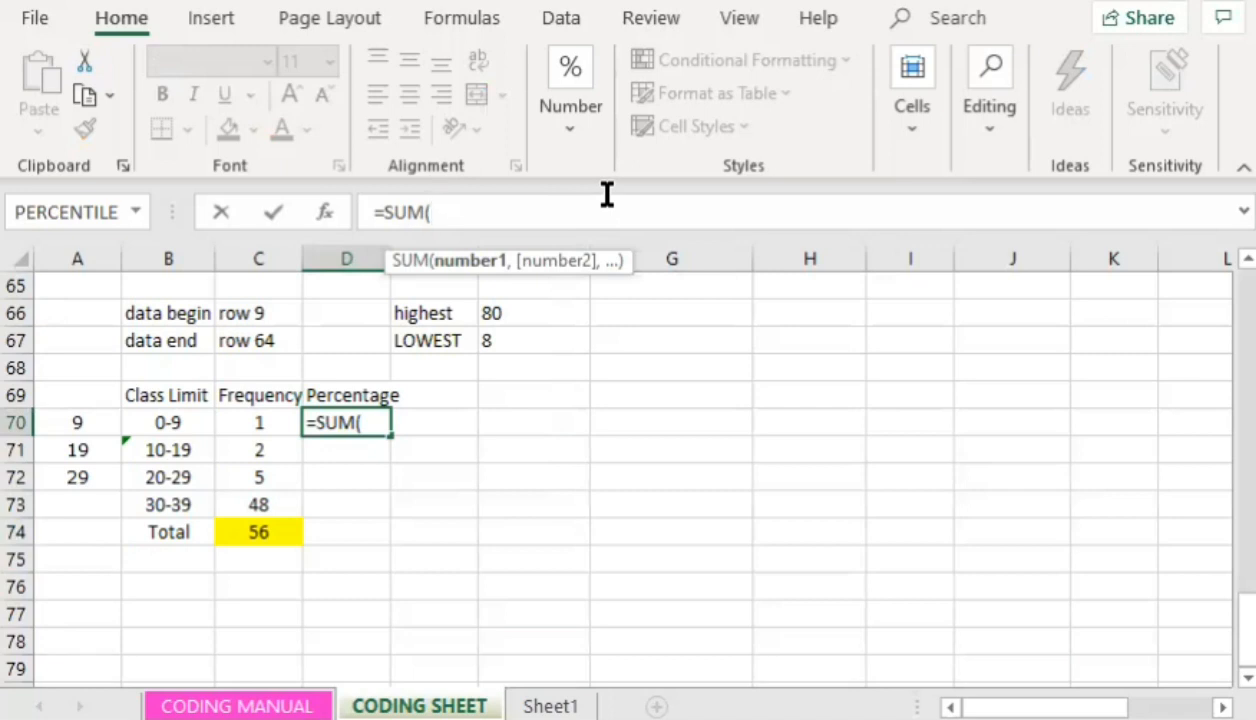
{"action": "type", "text": "c"}
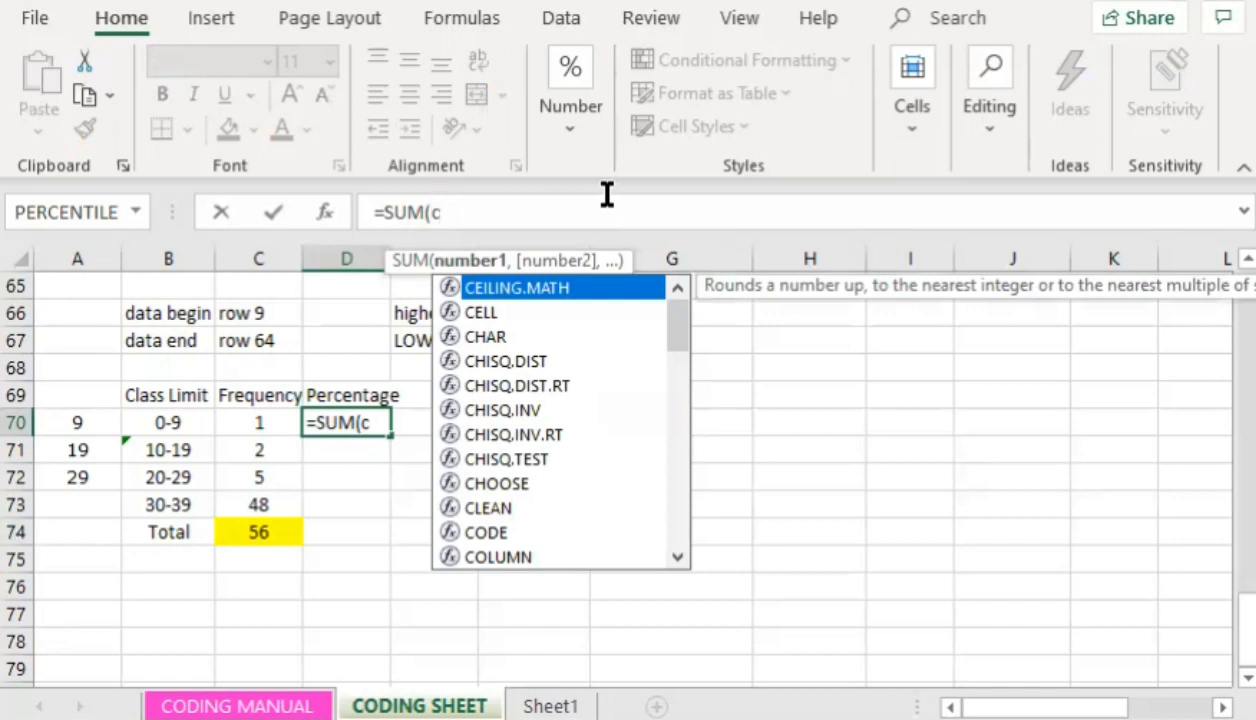
{"action": "type", "text": "70"}
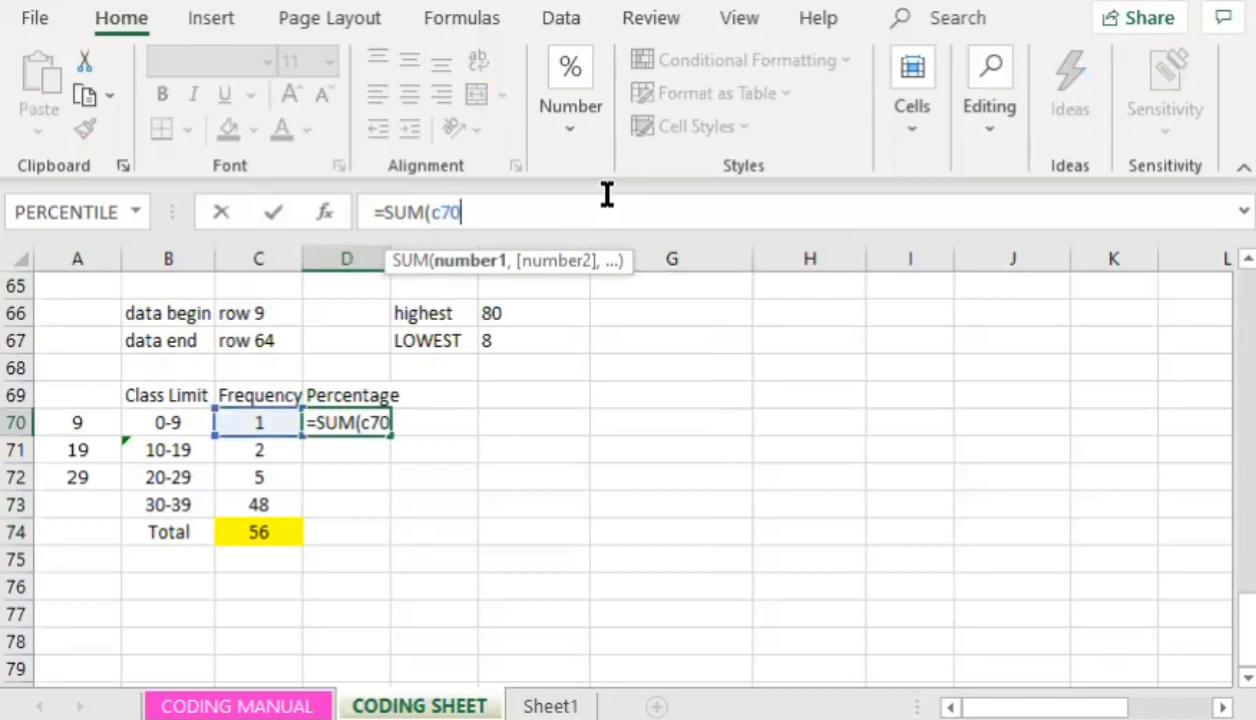
{"action": "type", "text": "/"}
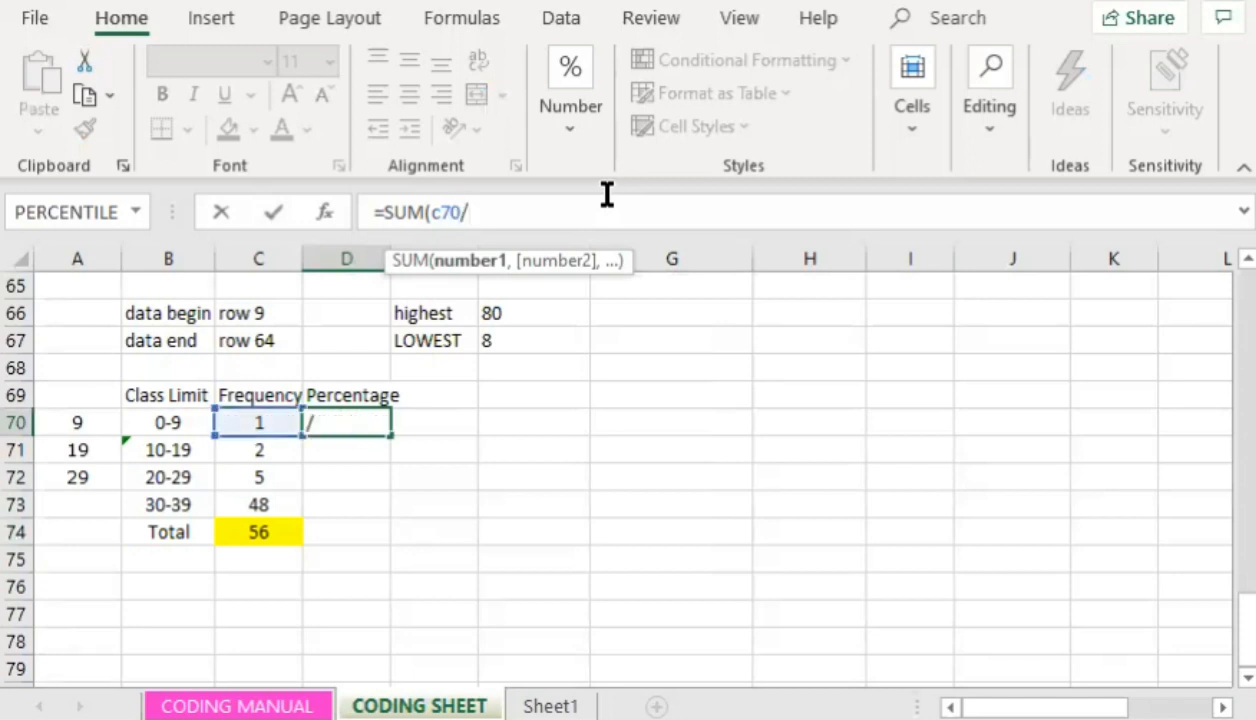
{"action": "type", "text": "c"}
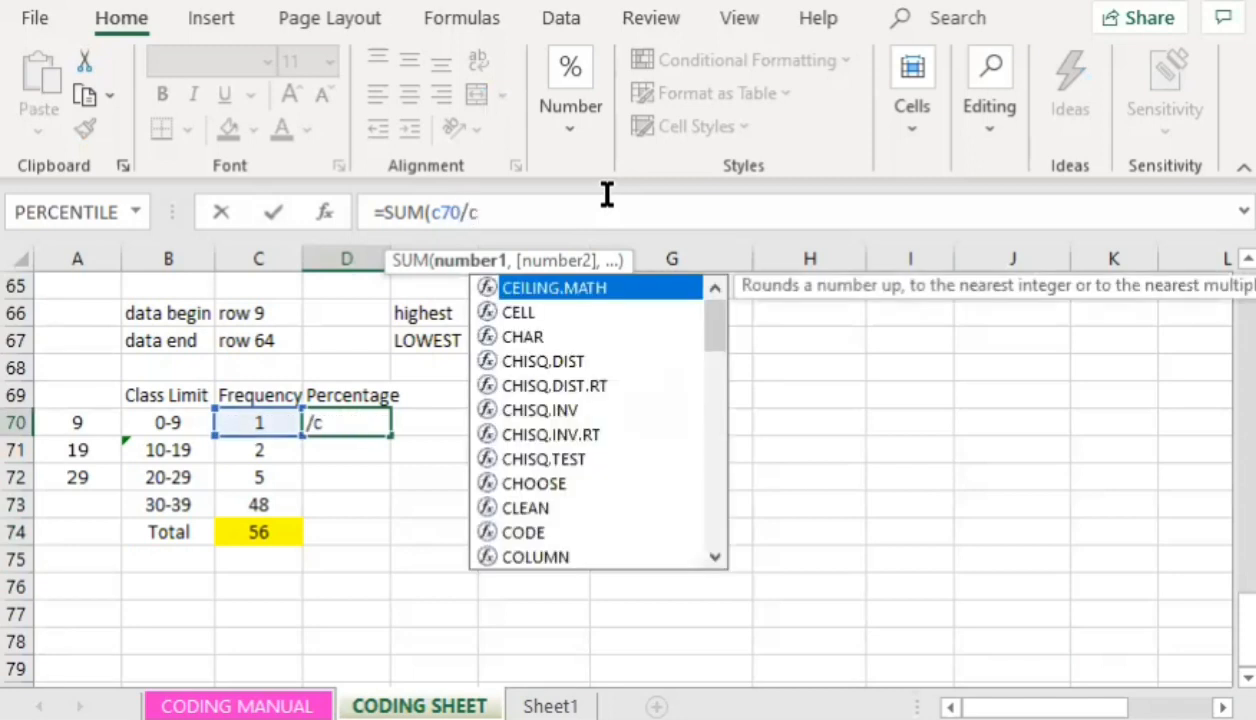
{"action": "type", "text": "74"}
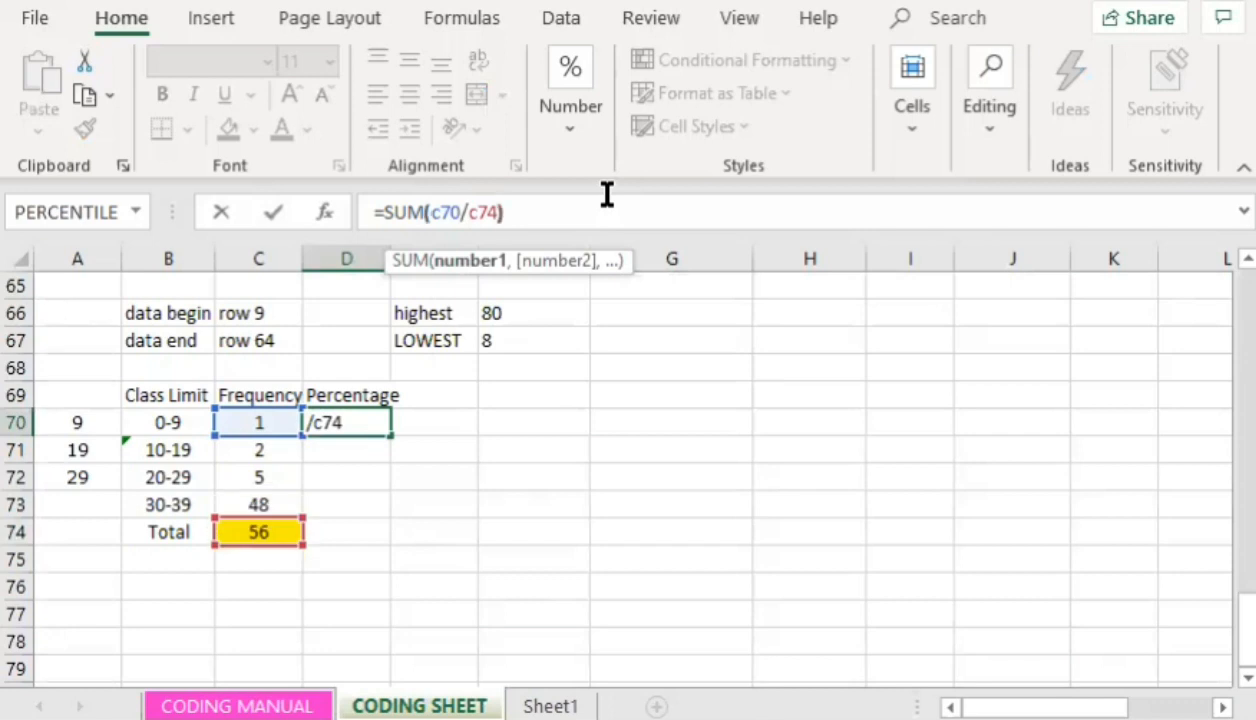
{"action": "type", "text": ")*100"}
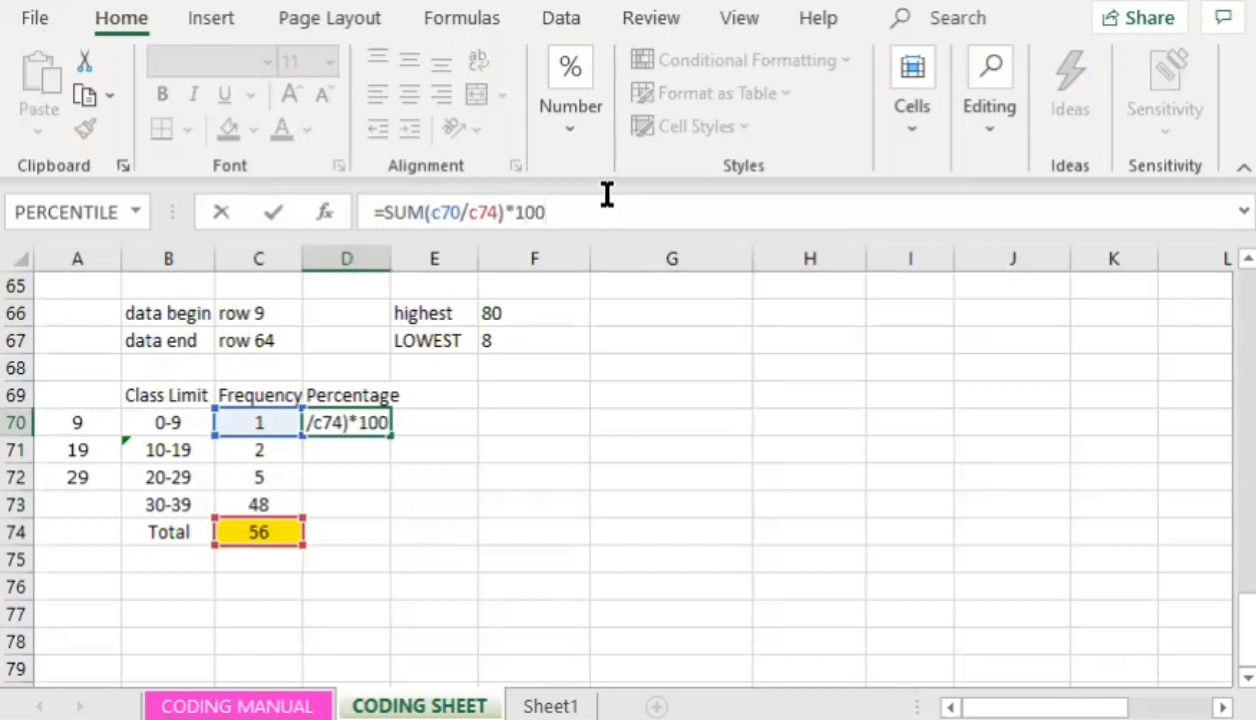
{"action": "key", "text": "Return"}
{"action": "left_click", "coordinate": [335, 428]}
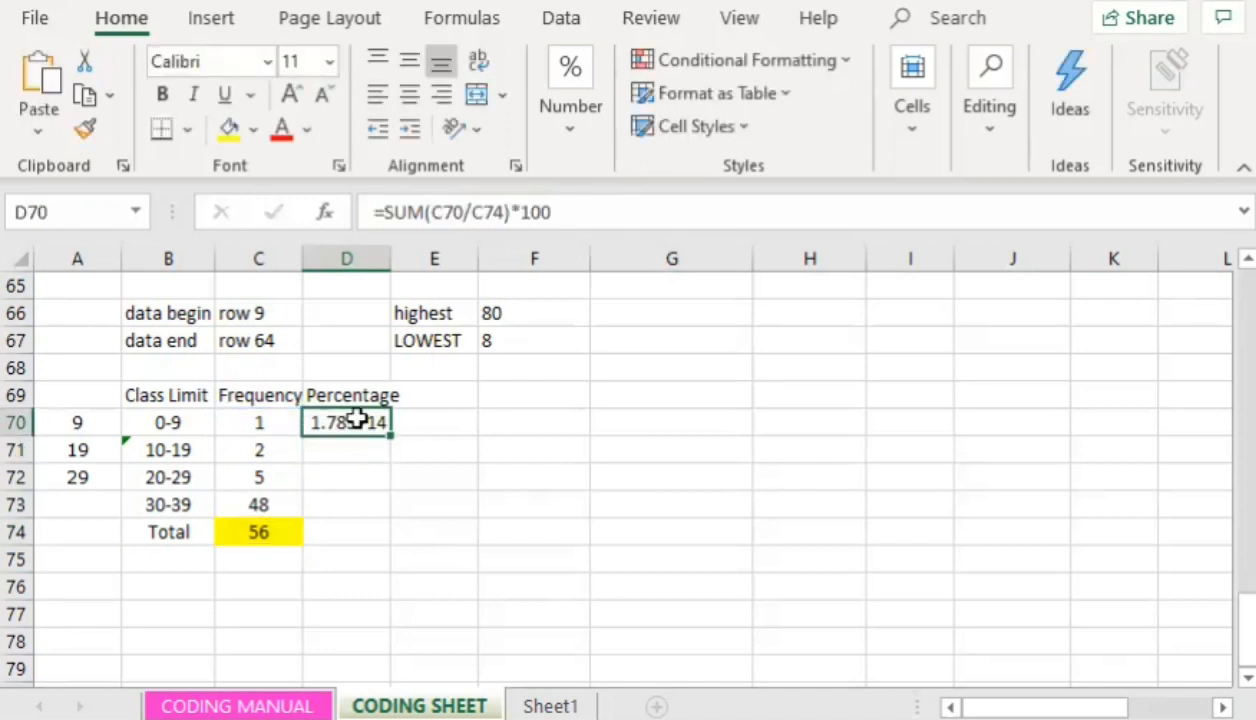
- Enter the percentage formula =SUM(C71/C74)*100 in D71 for the 10-19 class
{"action": "left_click", "coordinate": [342, 458]}
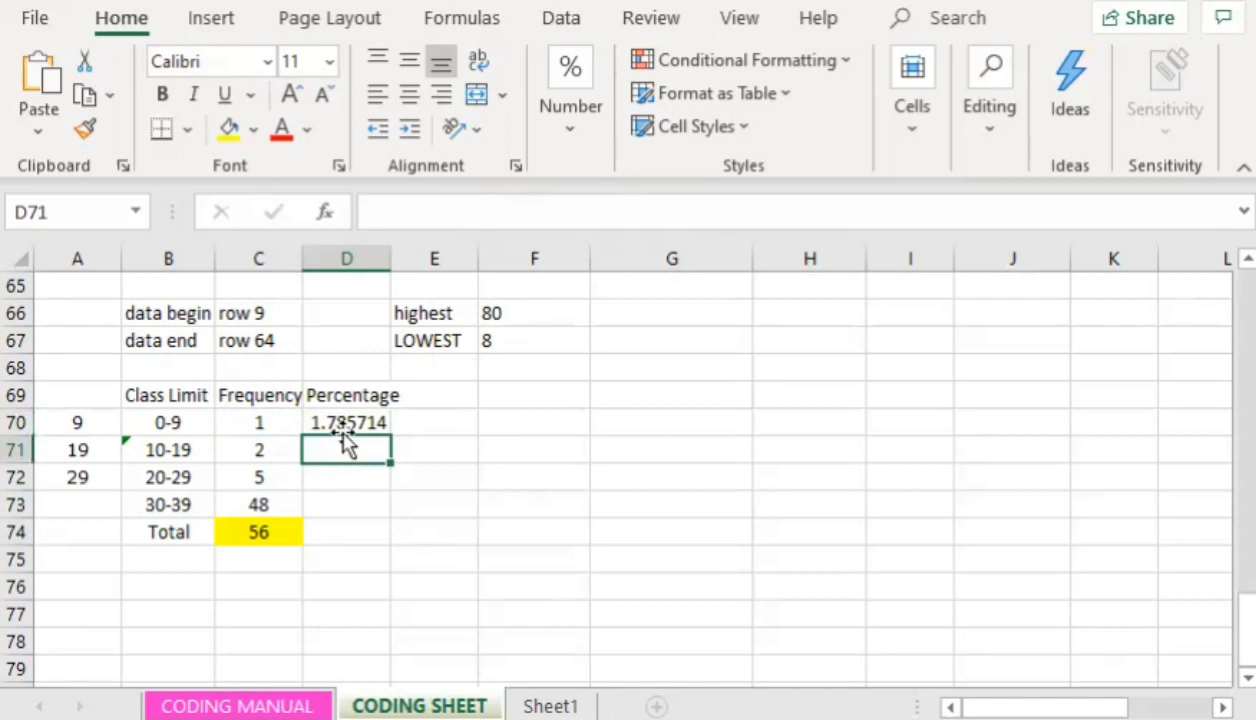
{"action": "left_click", "coordinate": [342, 425]}
{"action": "left_click", "coordinate": [334, 461]}
{"action": "left_click", "coordinate": [420, 211]}
{"action": "type", "text": "="}
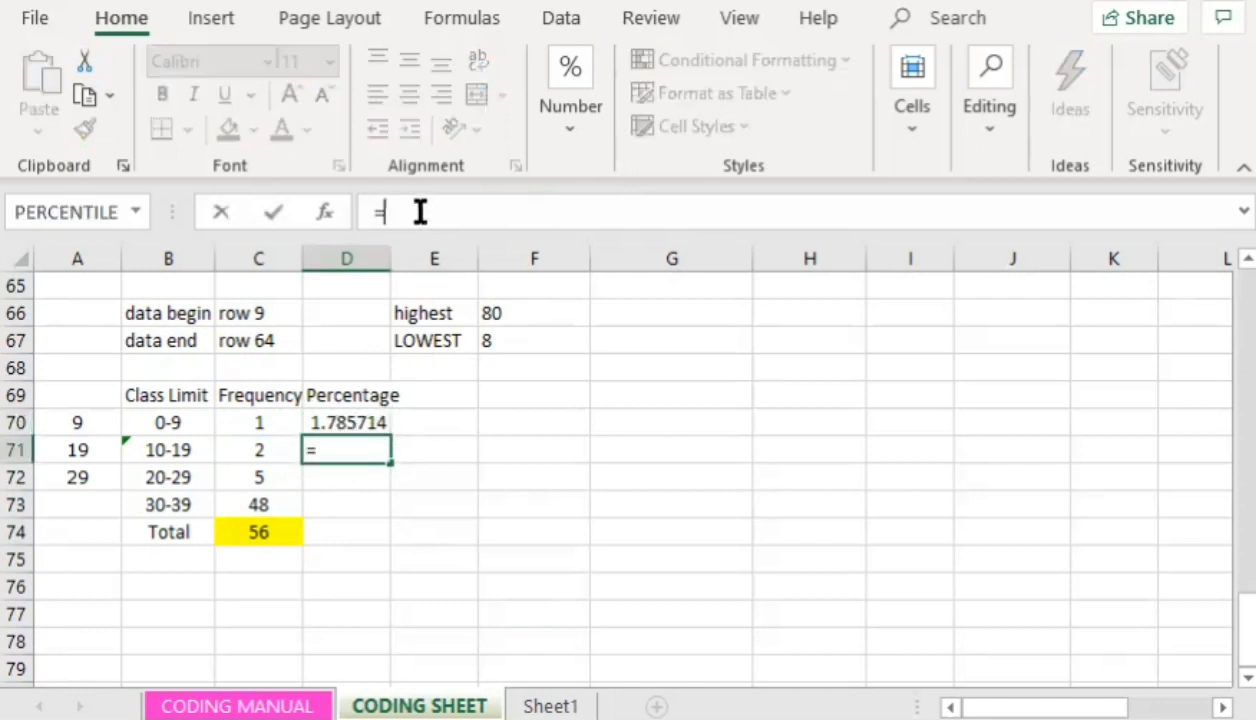
{"action": "type", "text": "SUM(c71"}
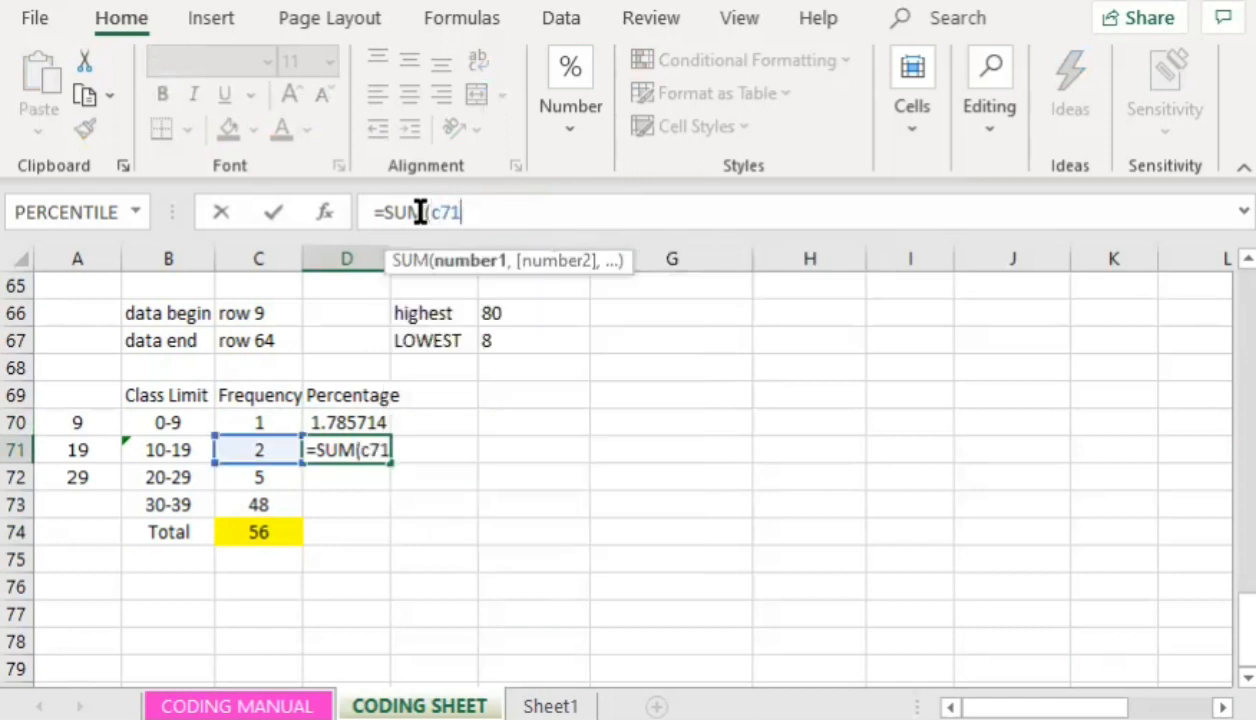
{"action": "type", "text": "/c"}
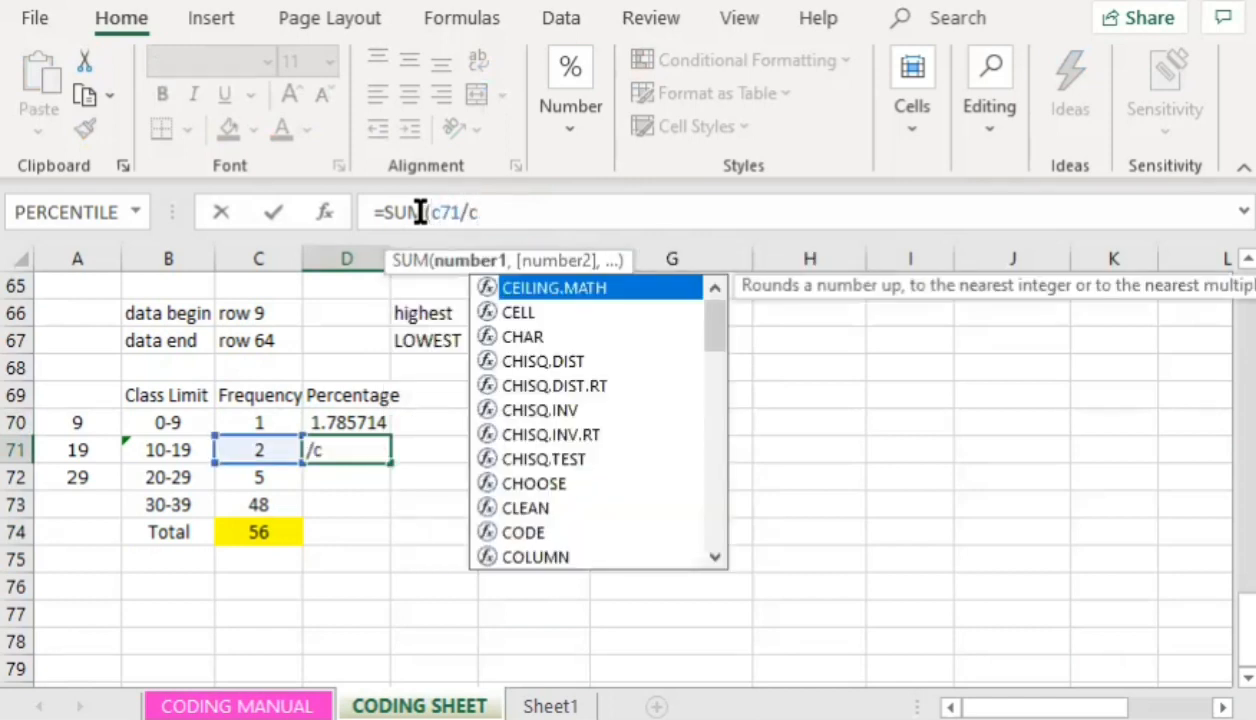
{"action": "type", "text": "74)"}
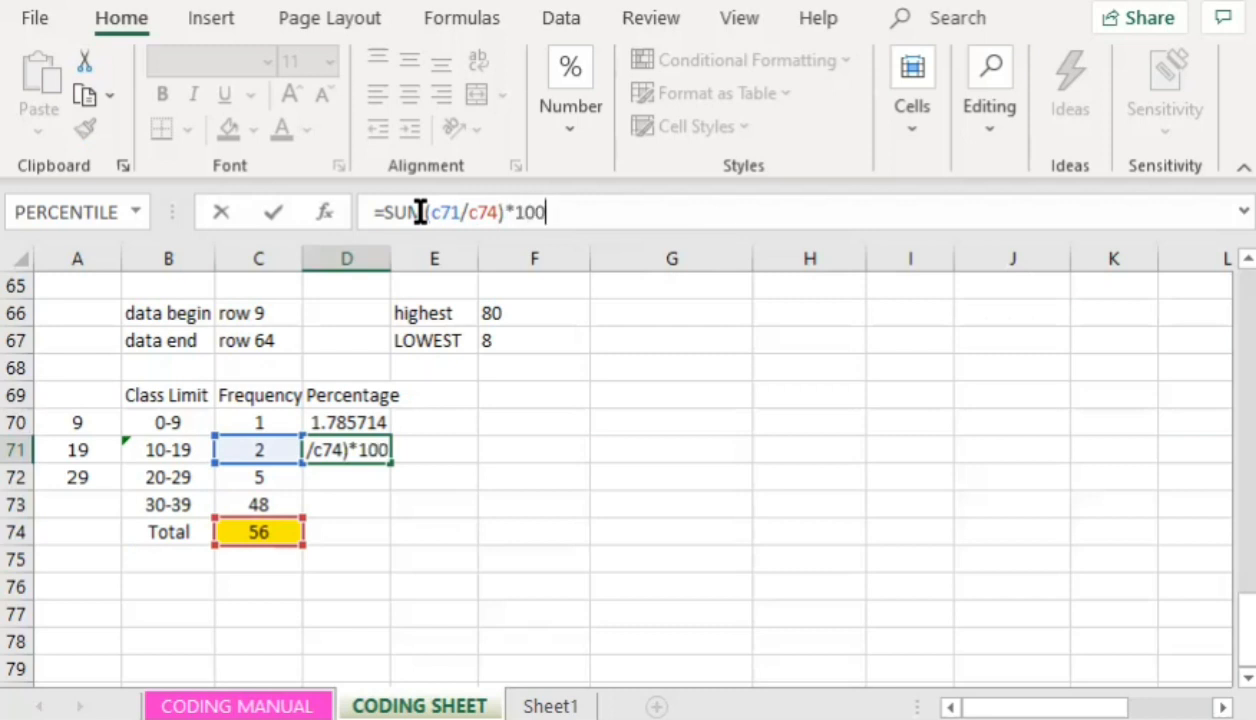
{"action": "type", "text": "*100"}
{"action": "key", "text": "Return"}
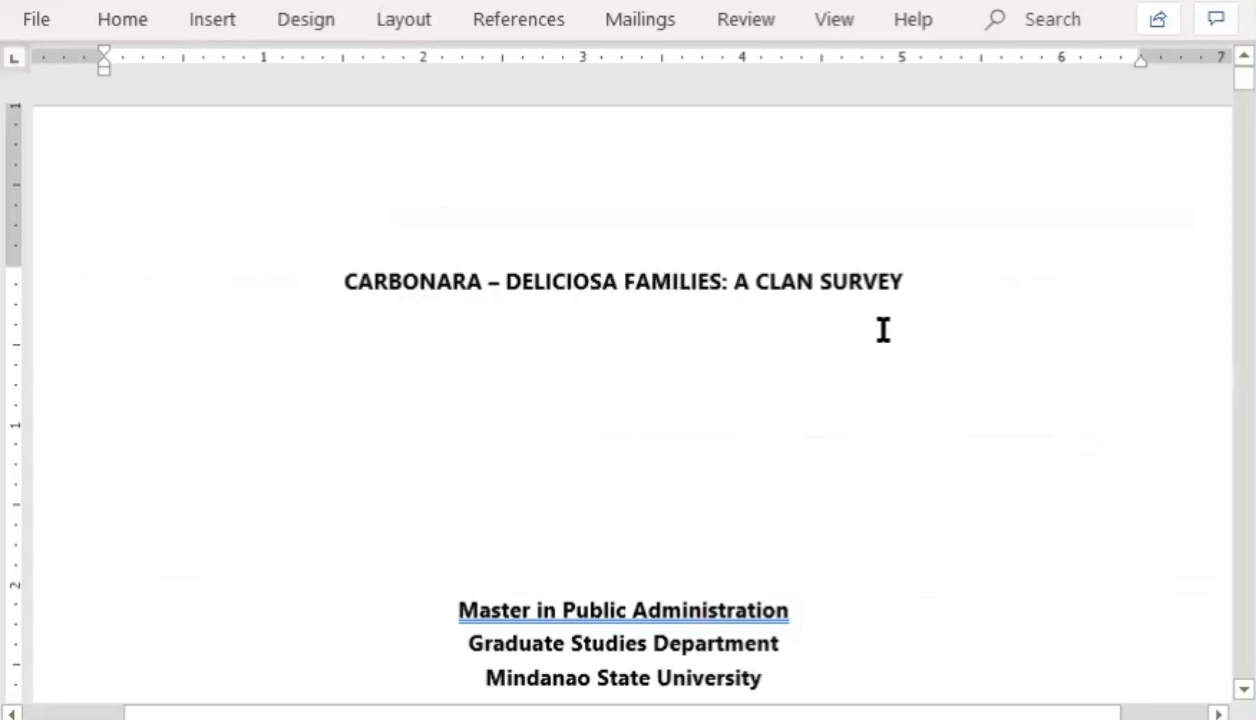
- Switch to the clan survey report in Word and read through its title page, Introduction and Methodology sections
{"action": "scroll", "coordinate": [1000, 400], "scroll_direction": "down", "scroll_amount": 3}
{"action": "scroll", "coordinate": [855, 385], "scroll_direction": "down", "scroll_amount": 6}
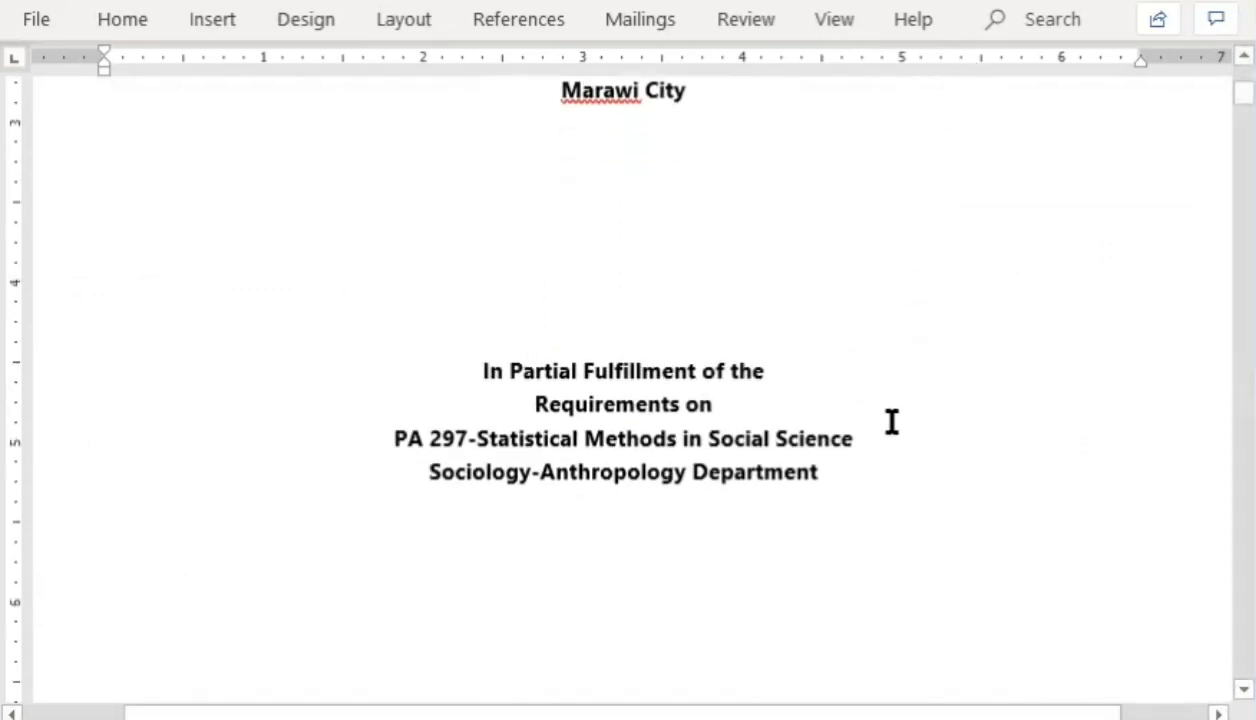
{"action": "scroll", "coordinate": [895, 416], "scroll_direction": "down", "scroll_amount": 6}
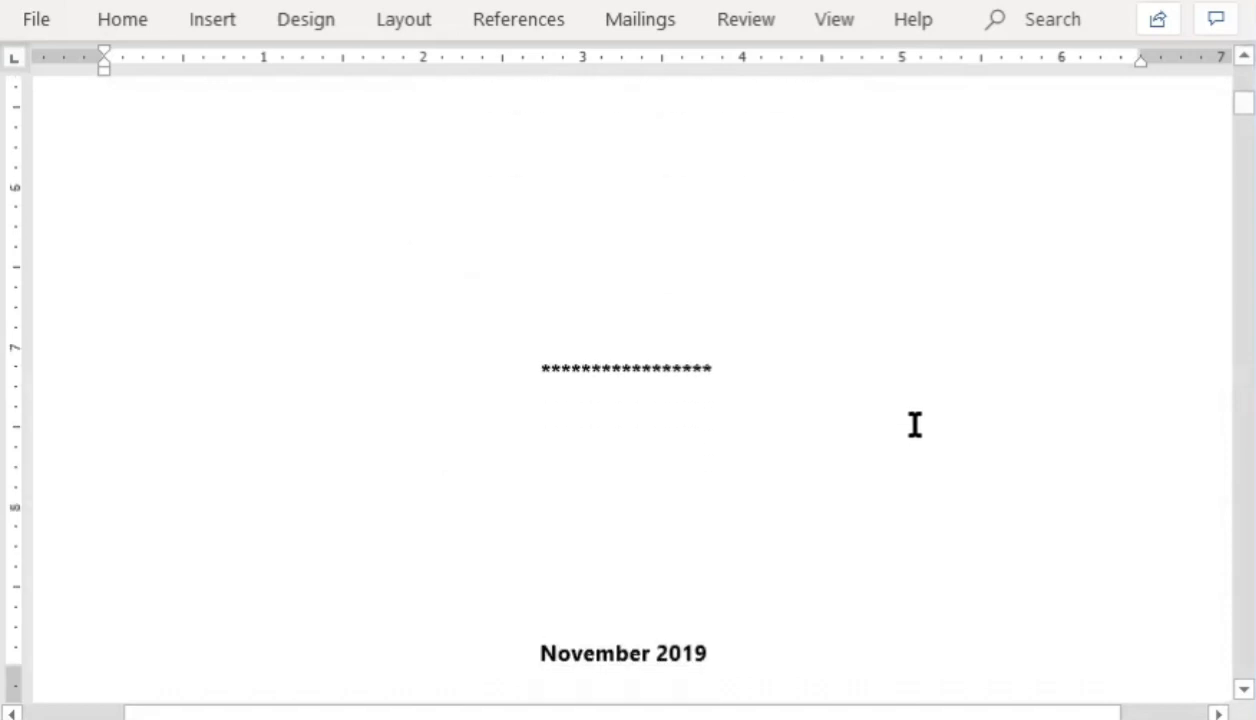
{"action": "scroll", "coordinate": [914, 424], "scroll_direction": "down", "scroll_amount": 6}
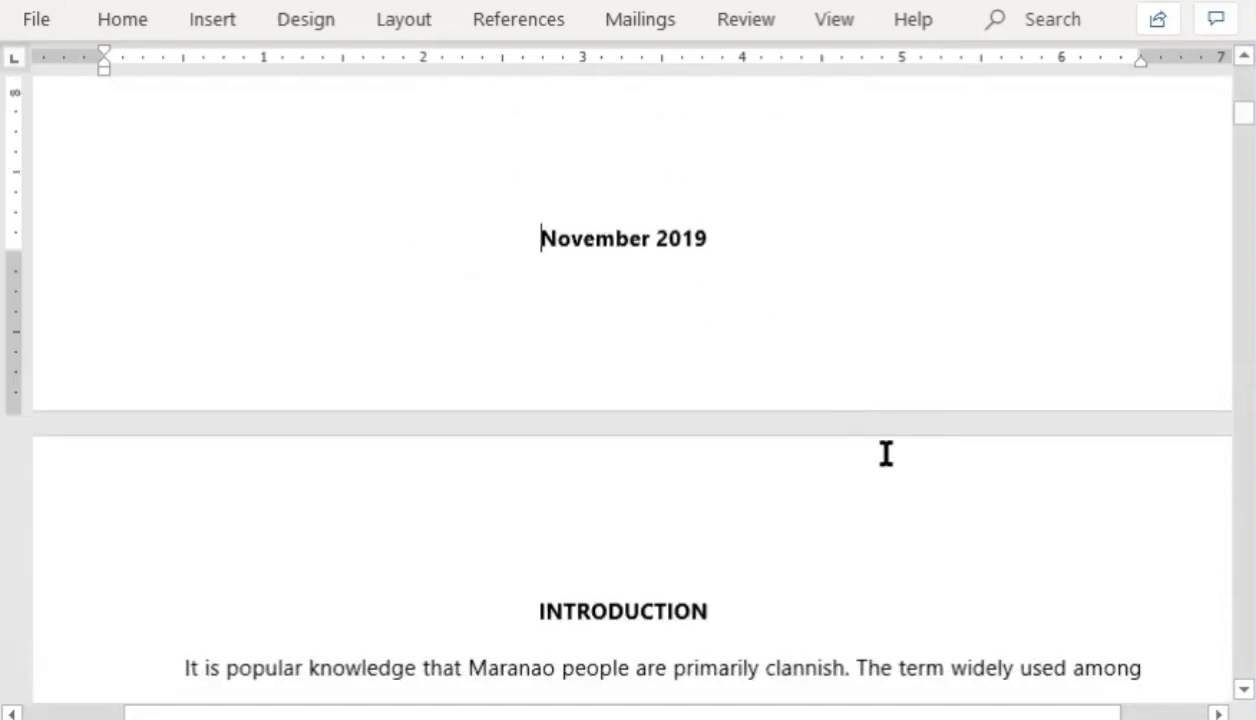
{"action": "scroll", "coordinate": [869, 446], "scroll_direction": "down", "scroll_amount": 3}
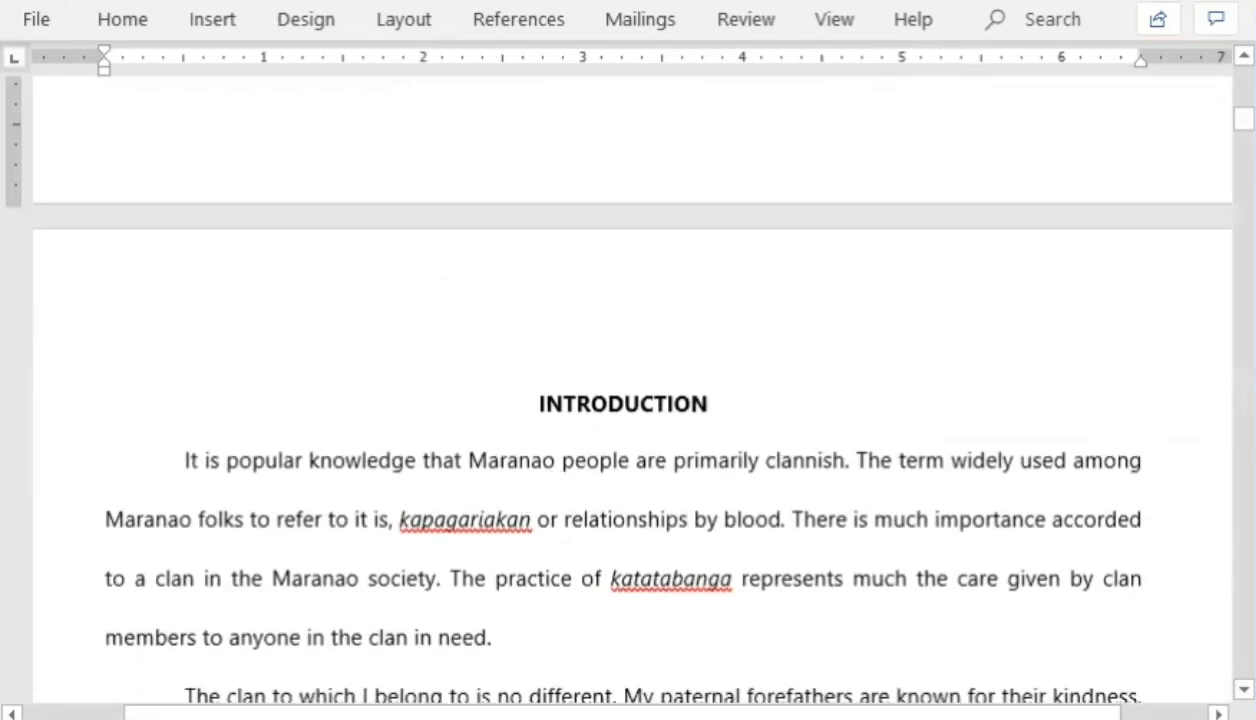
{"action": "scroll", "coordinate": [620, 400], "scroll_direction": "down", "scroll_amount": 2}
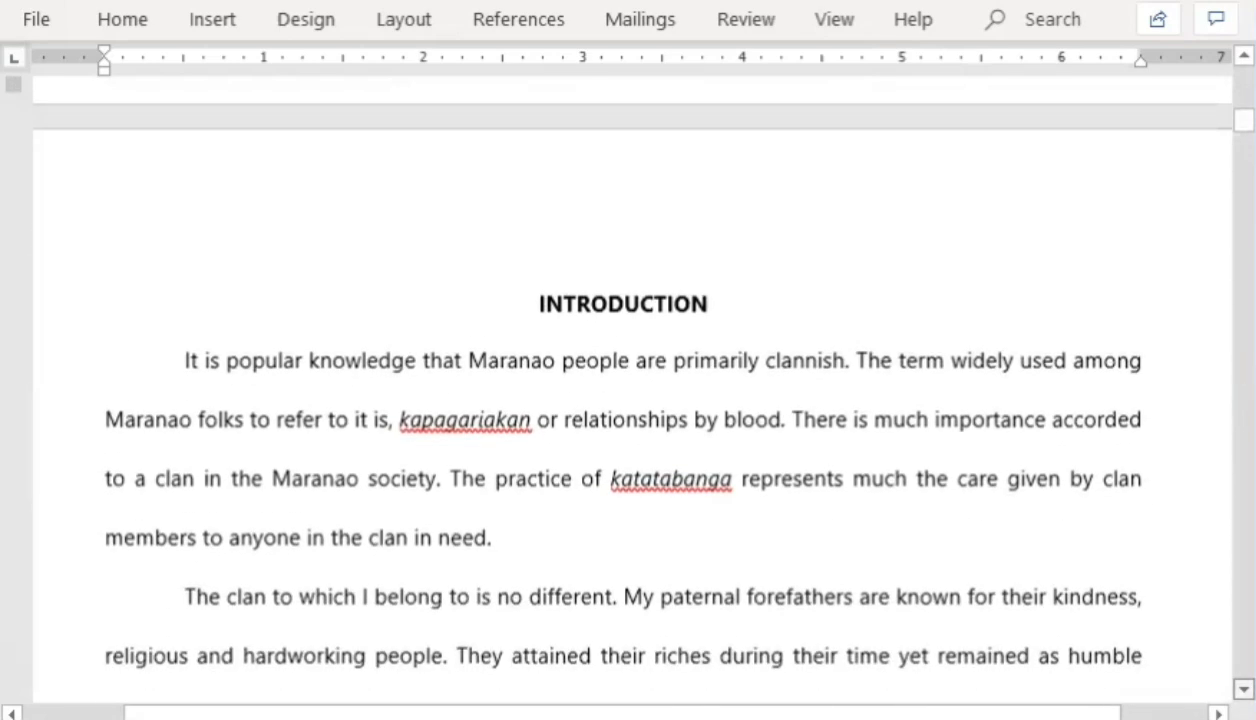
{"action": "scroll", "coordinate": [943, 497], "scroll_direction": "down", "scroll_amount": 3}
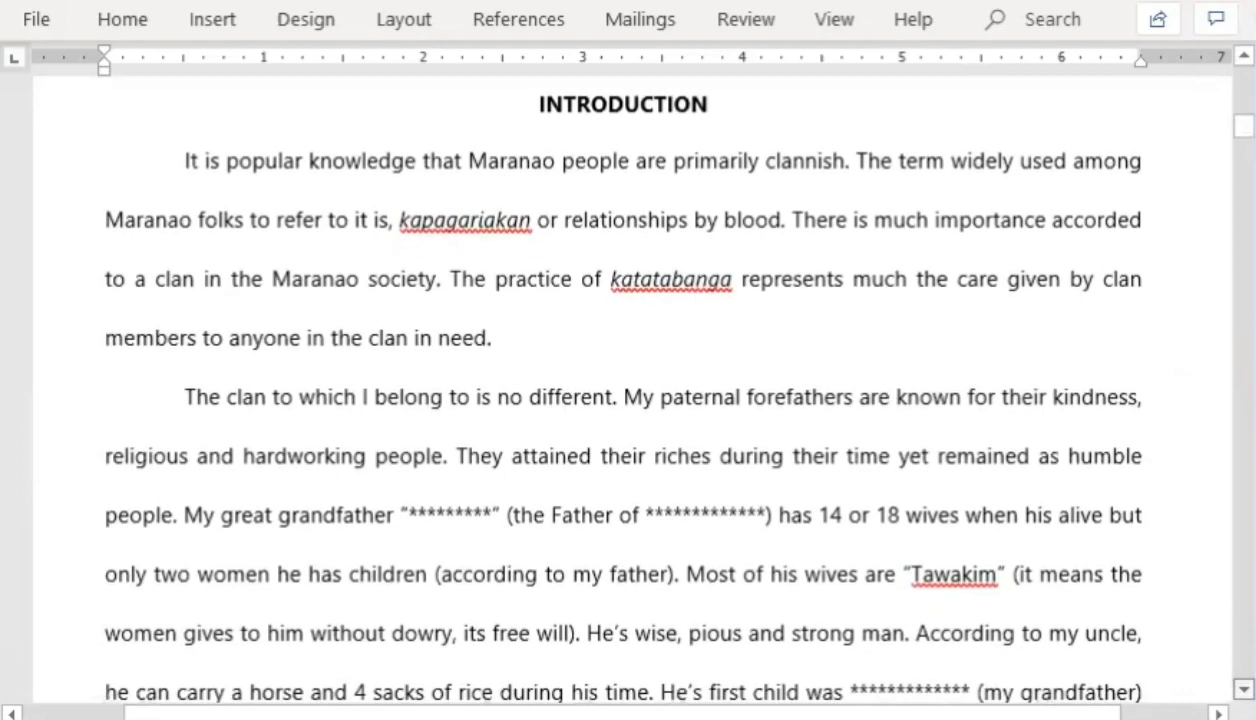
{"action": "scroll", "coordinate": [943, 497], "scroll_direction": "down", "scroll_amount": 10}
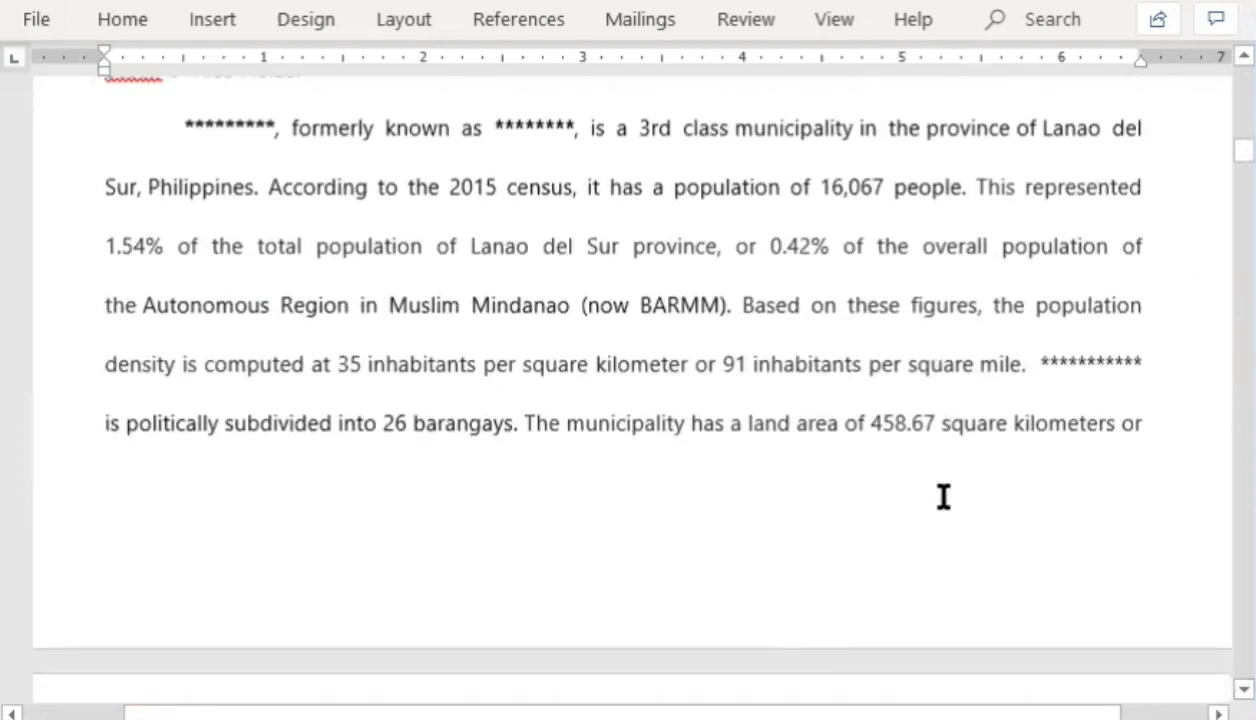
{"action": "scroll", "coordinate": [943, 497], "scroll_direction": "down", "scroll_amount": 8}
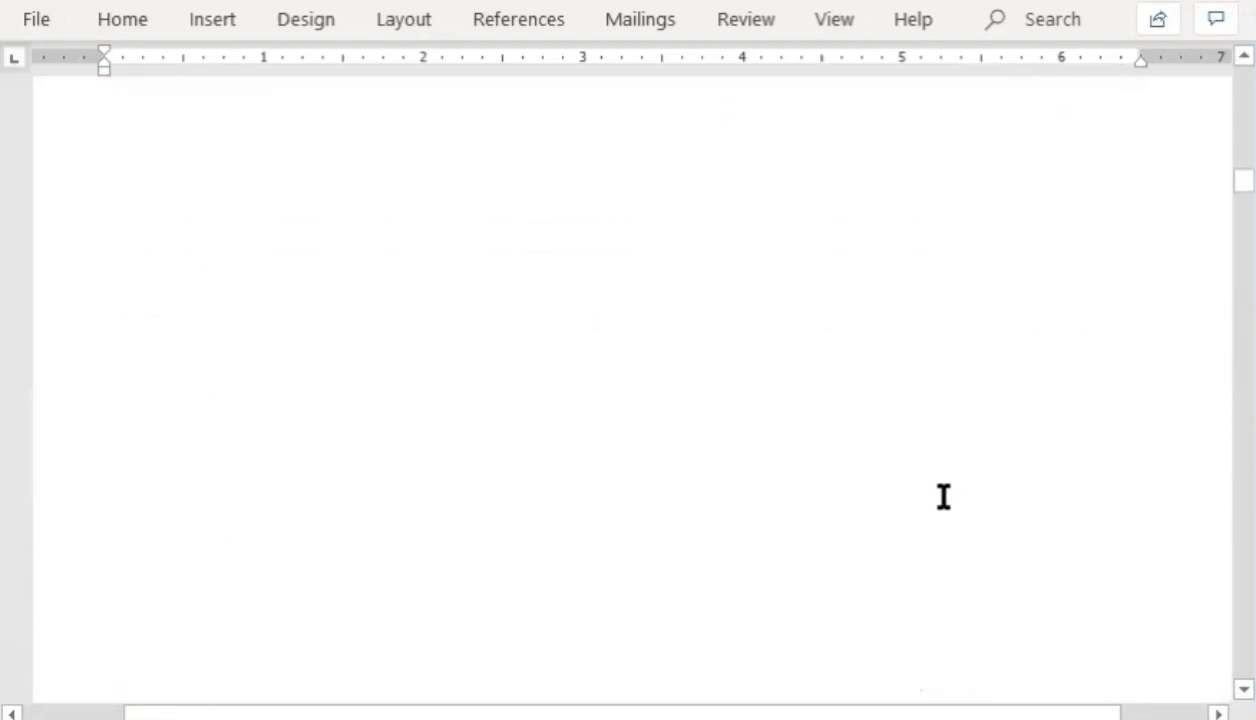
{"action": "scroll", "coordinate": [943, 497], "scroll_direction": "down", "scroll_amount": 6}
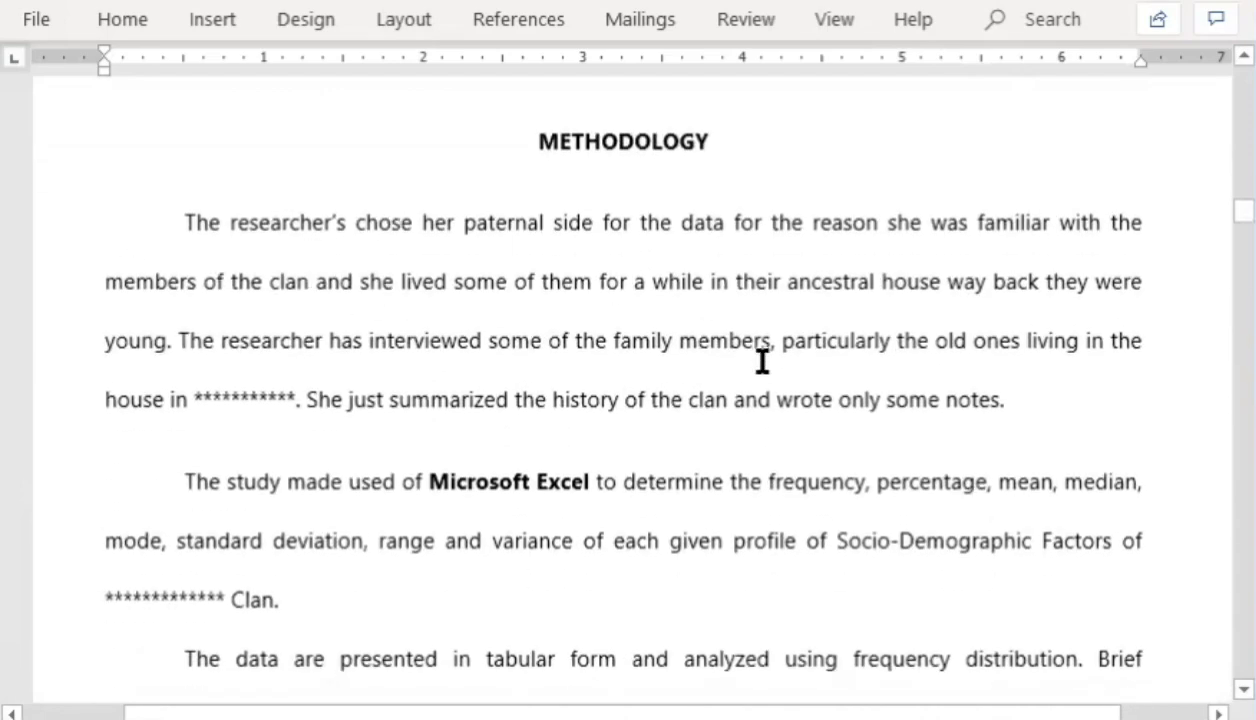
{"action": "scroll", "coordinate": [578, 396], "scroll_direction": "down", "scroll_amount": 2}
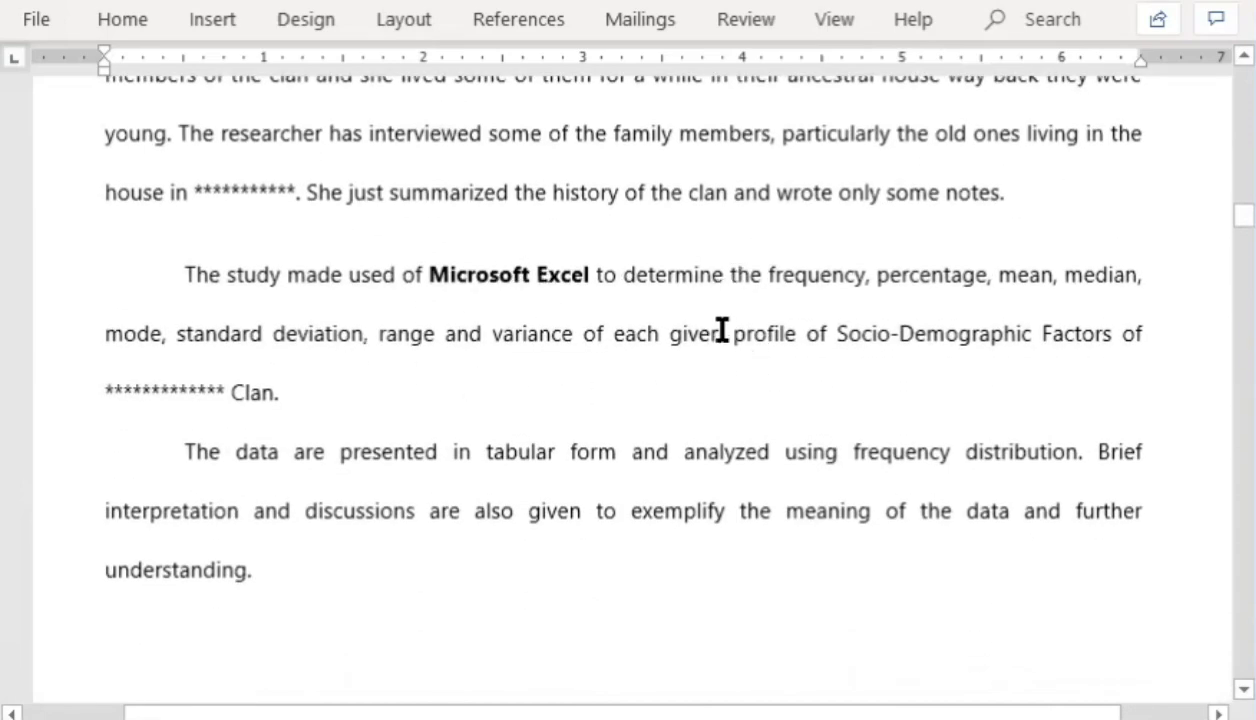
- Move the heading RESULTS, ANALYSES AND INTERPRETATION OF THE DATA onto the next page, above its introductory paragraph
{"action": "scroll", "coordinate": [724, 334], "scroll_direction": "down", "scroll_amount": 4}
{"action": "scroll", "coordinate": [725, 335], "scroll_direction": "down", "scroll_amount": 10}
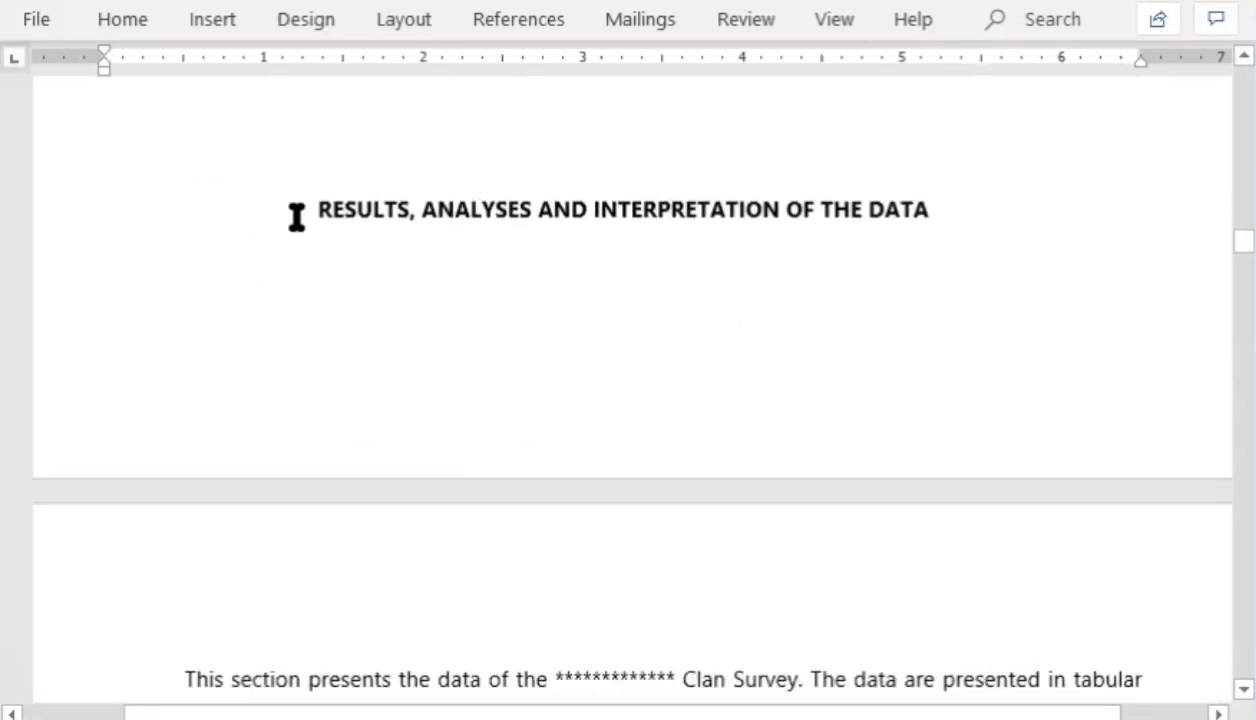
{"action": "key", "text": "Return"}
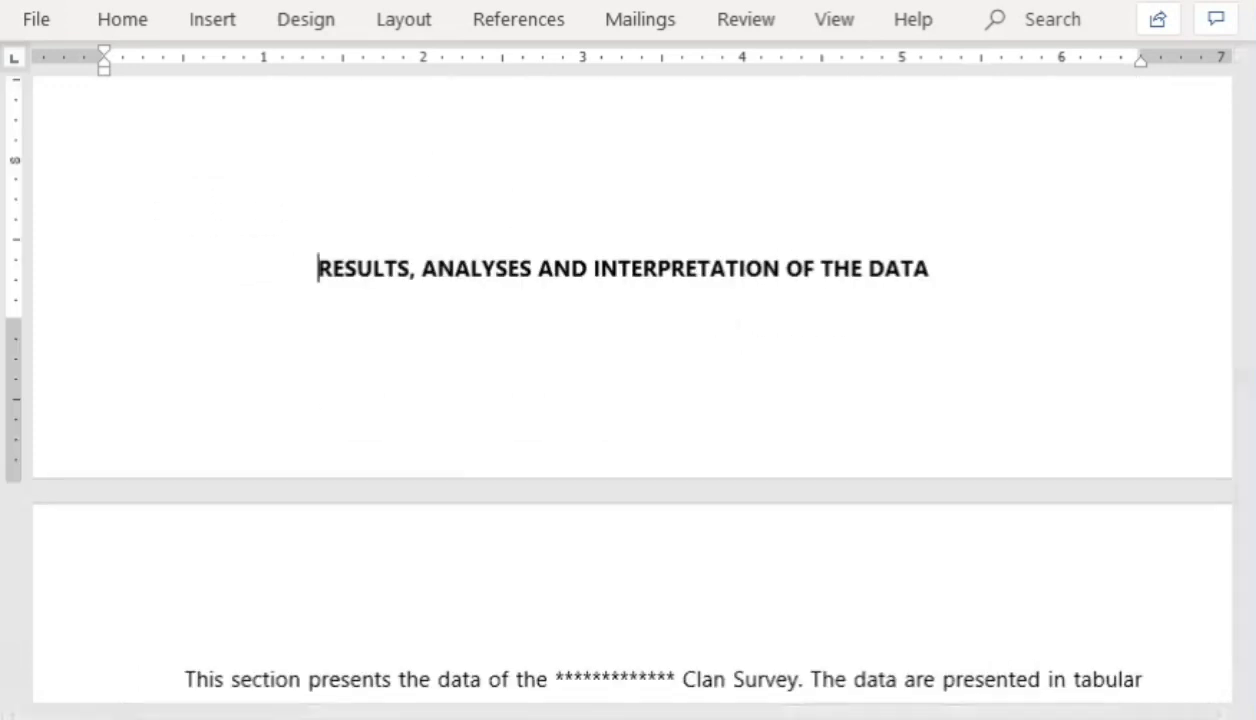
{"action": "key", "text": "ctrl+Return"}
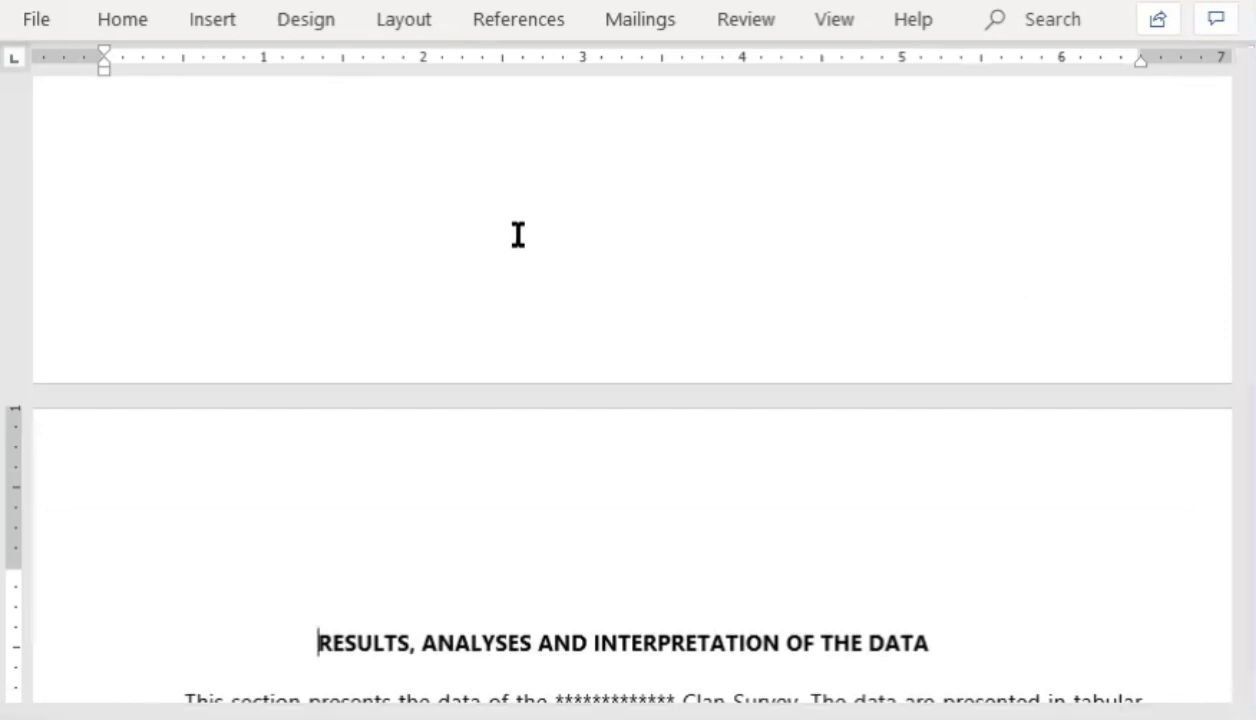
- Review the Methodology paragraphs on Microsoft Excel and frequency distribution against the opening paragraph of the results section
{"action": "scroll", "coordinate": [544, 266], "scroll_direction": "up", "scroll_amount": 3}
{"action": "scroll", "coordinate": [544, 266], "scroll_direction": "up", "scroll_amount": 6}
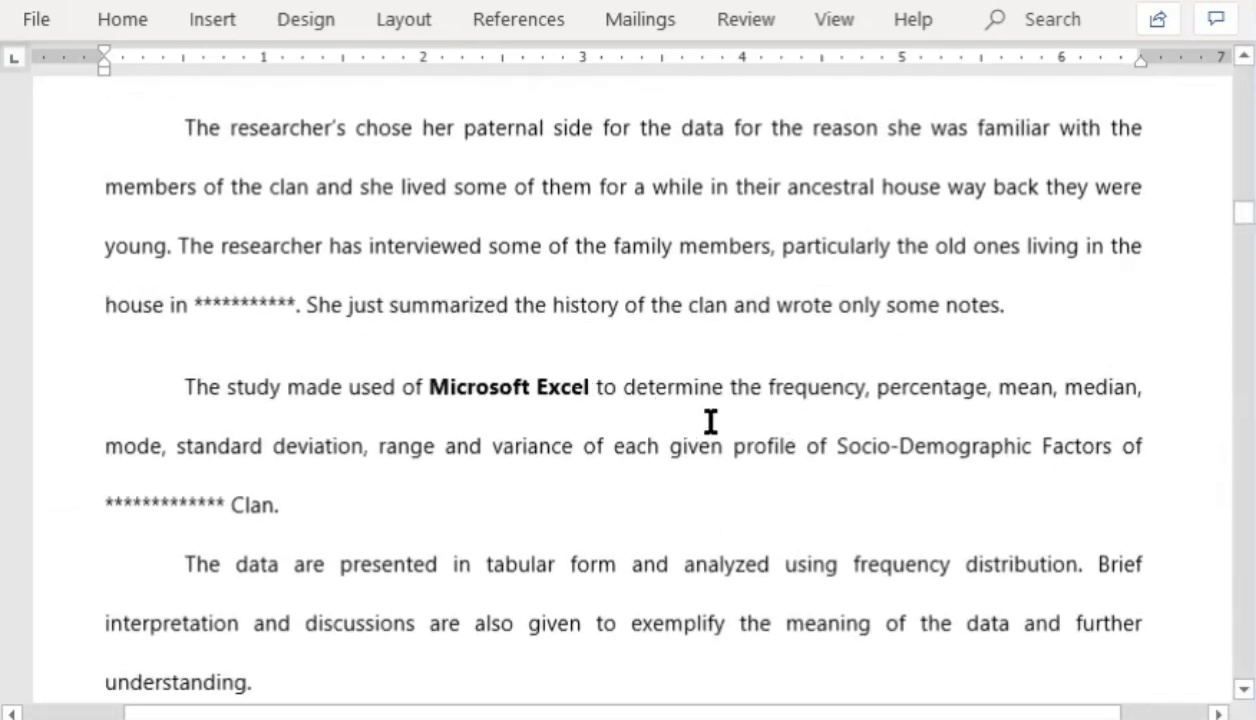
{"action": "scroll", "coordinate": [613, 433], "scroll_direction": "down", "scroll_amount": 5}
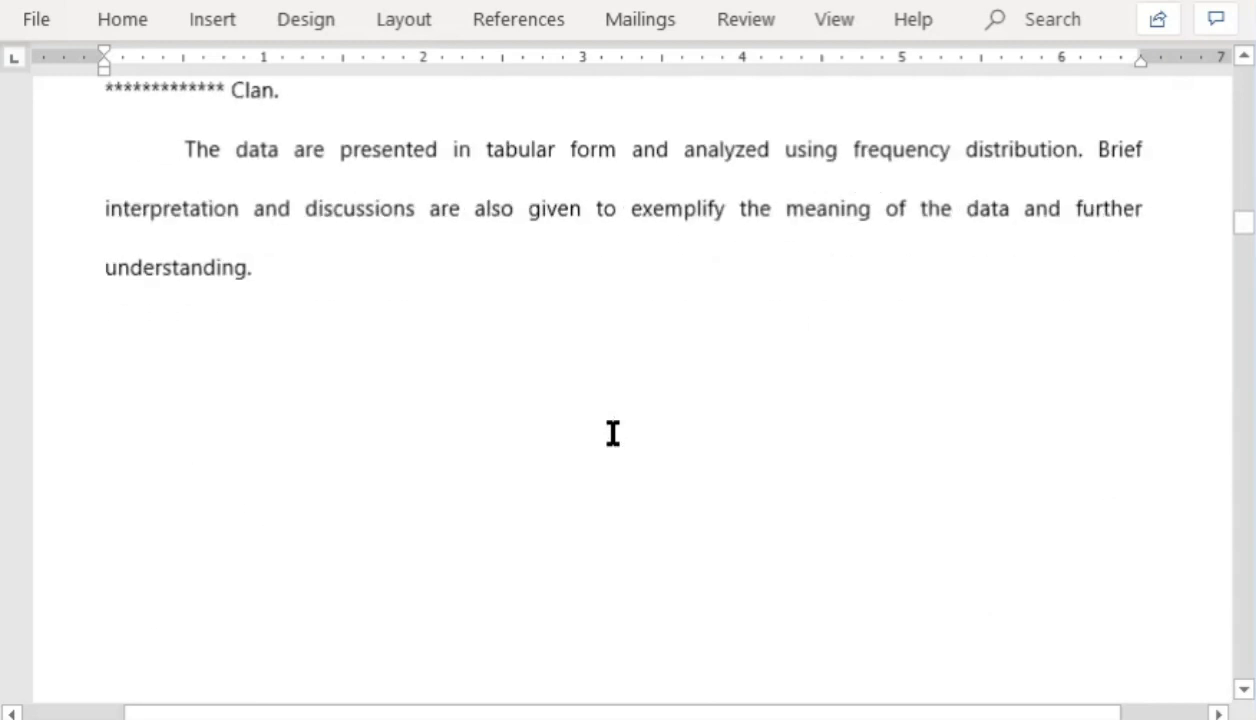
{"action": "scroll", "coordinate": [604, 426], "scroll_direction": "down", "scroll_amount": 3}
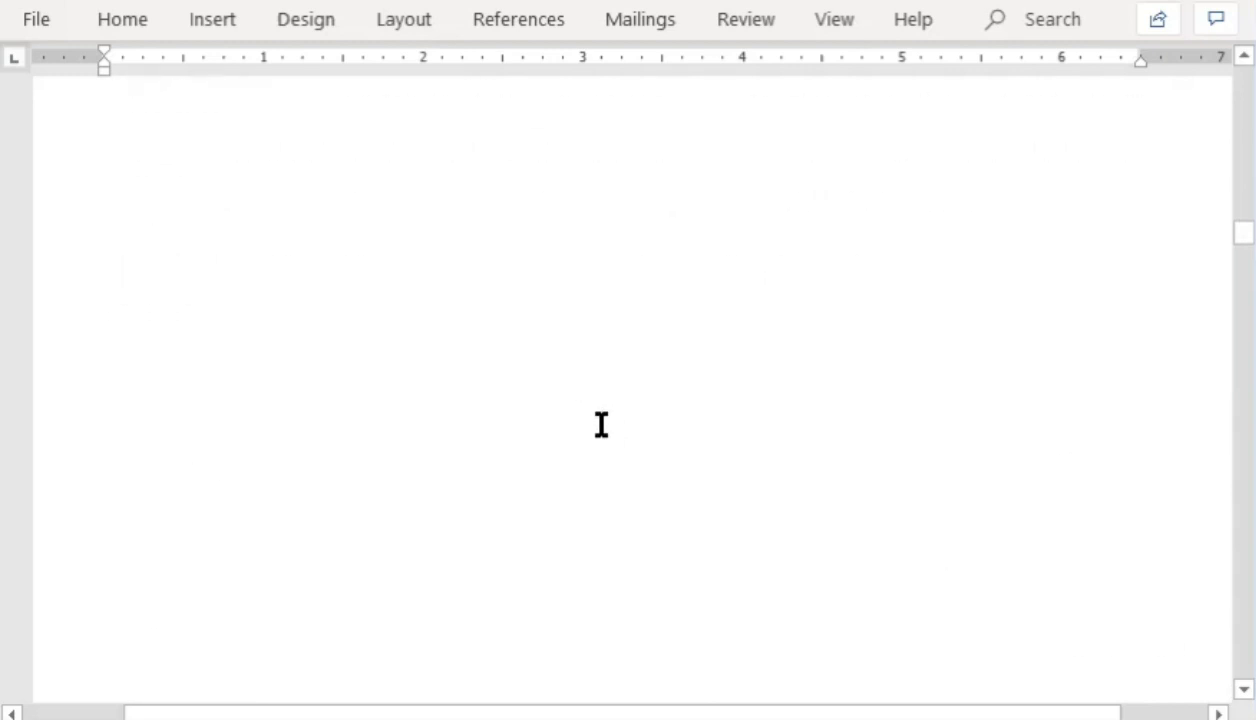
{"action": "scroll", "coordinate": [601, 425], "scroll_direction": "down", "scroll_amount": 6}
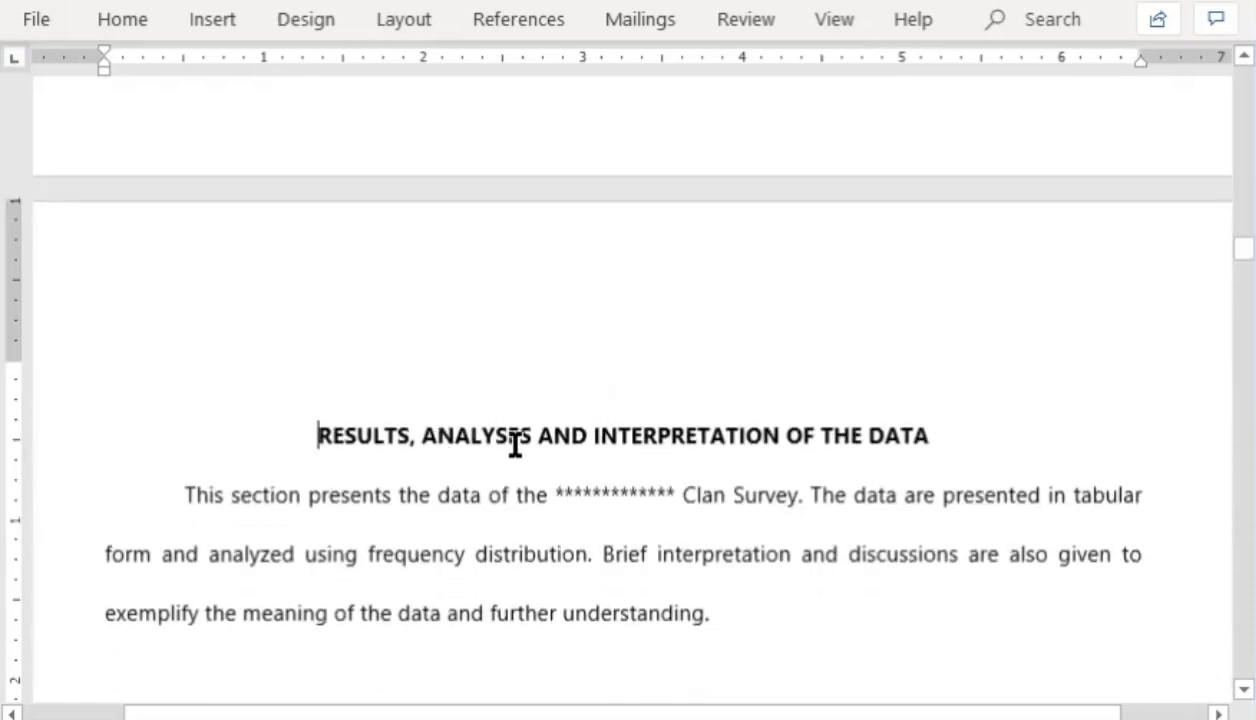
{"action": "scroll", "coordinate": [516, 449], "scroll_direction": "up", "scroll_amount": 8}
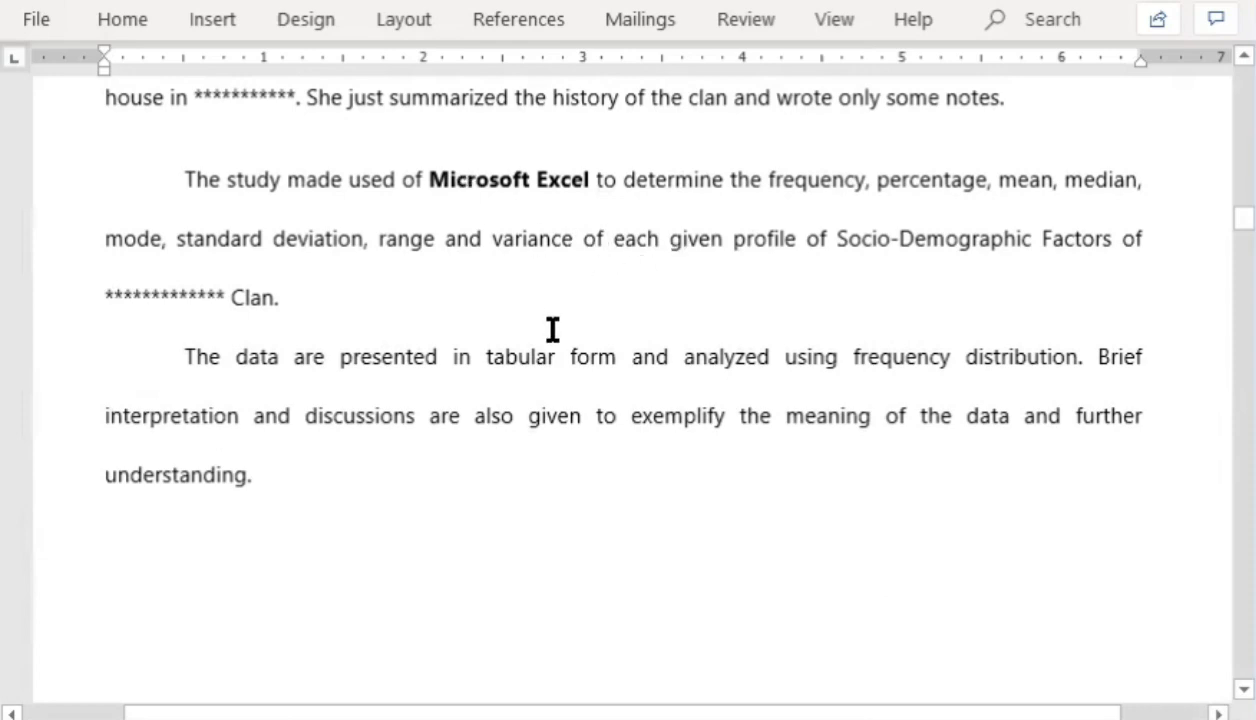
{"action": "scroll", "coordinate": [558, 339], "scroll_direction": "down", "scroll_amount": 4}
{"action": "scroll", "coordinate": [569, 343], "scroll_direction": "up", "scroll_amount": 5}
{"action": "scroll", "coordinate": [569, 343], "scroll_direction": "down", "scroll_amount": 2}
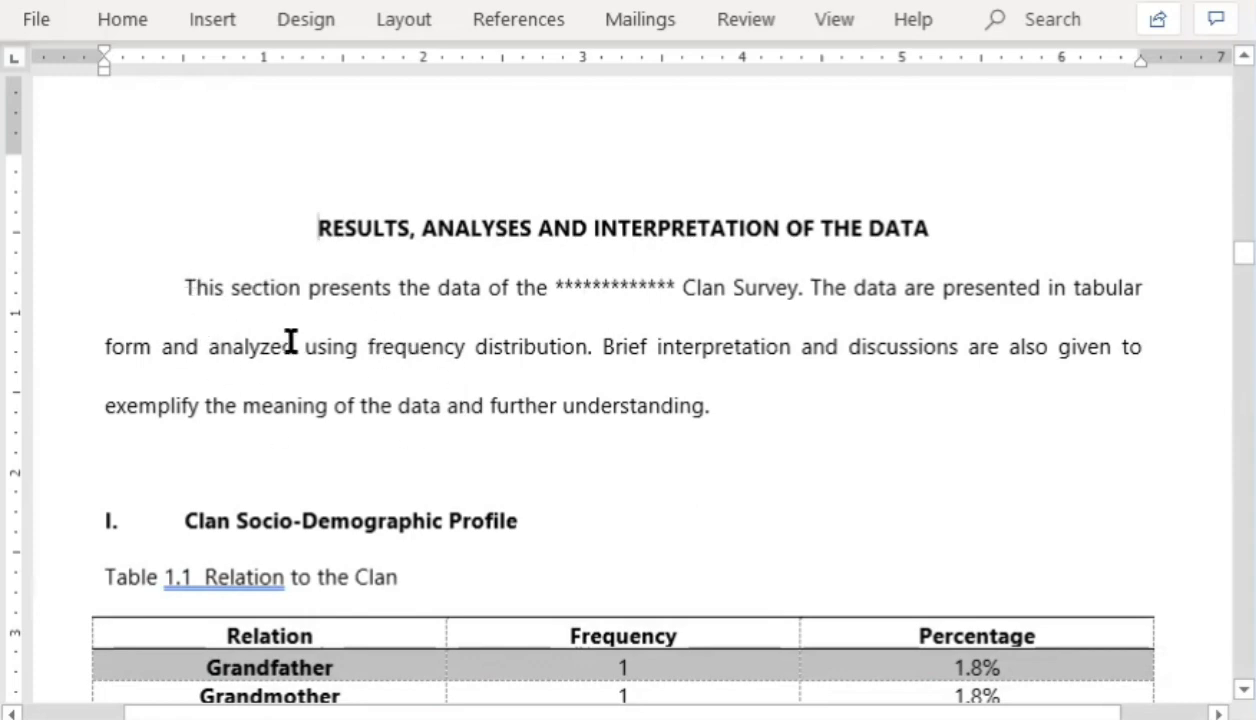
- Review Table 1.1 Relation to the Clan and Table 1.2 Sex of the Clan together with their interpretation paragraphs
{"action": "scroll", "coordinate": [501, 414], "scroll_direction": "down", "scroll_amount": 5}
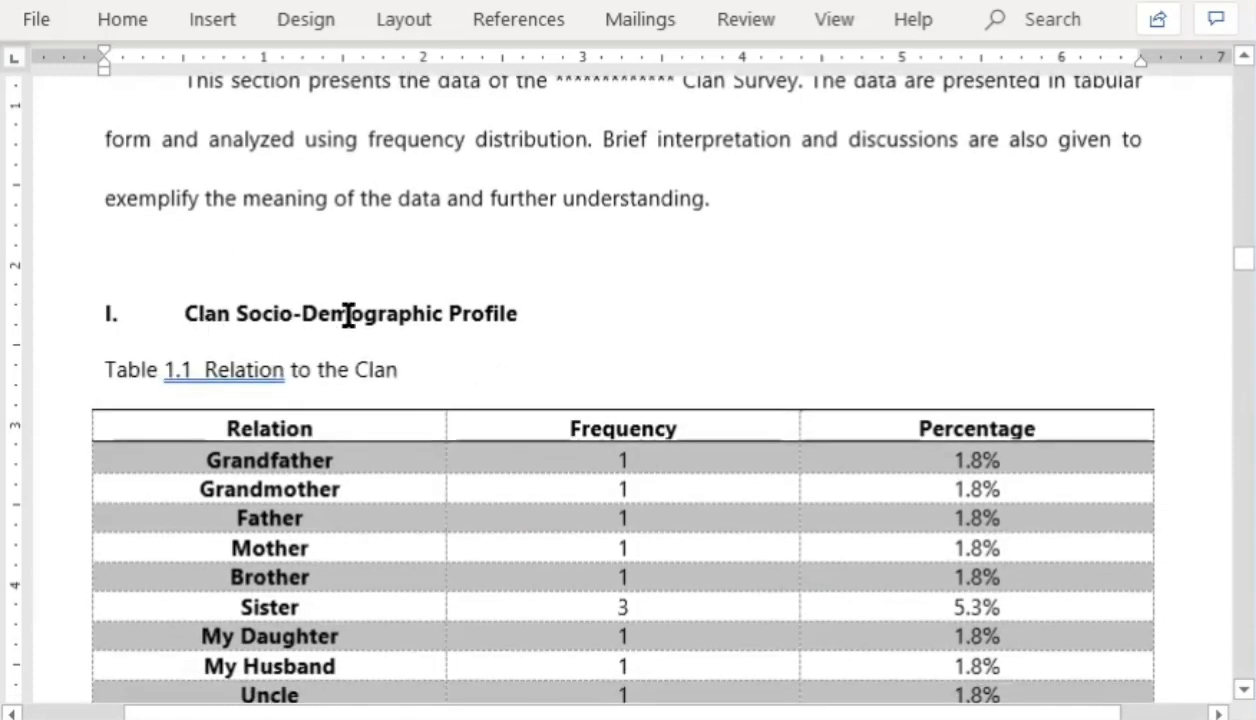
{"action": "scroll", "coordinate": [541, 325], "scroll_direction": "down", "scroll_amount": 5}
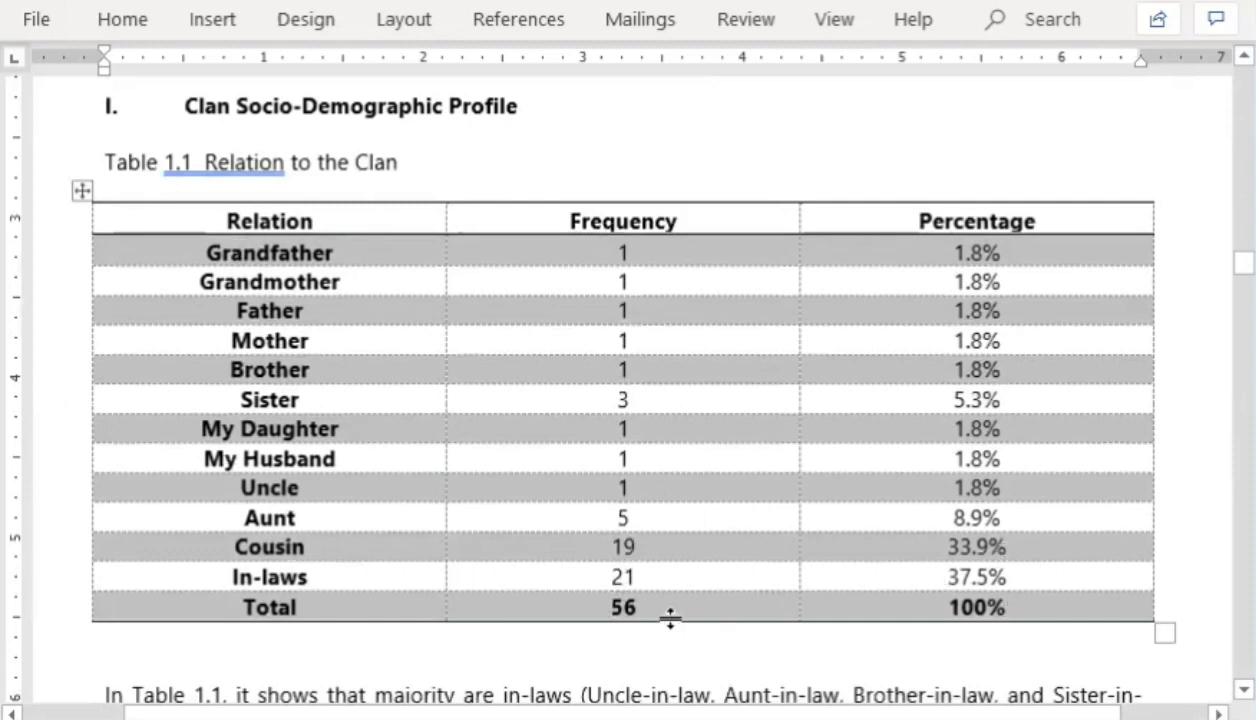
{"action": "scroll", "coordinate": [984, 548], "scroll_direction": "down", "scroll_amount": 3}
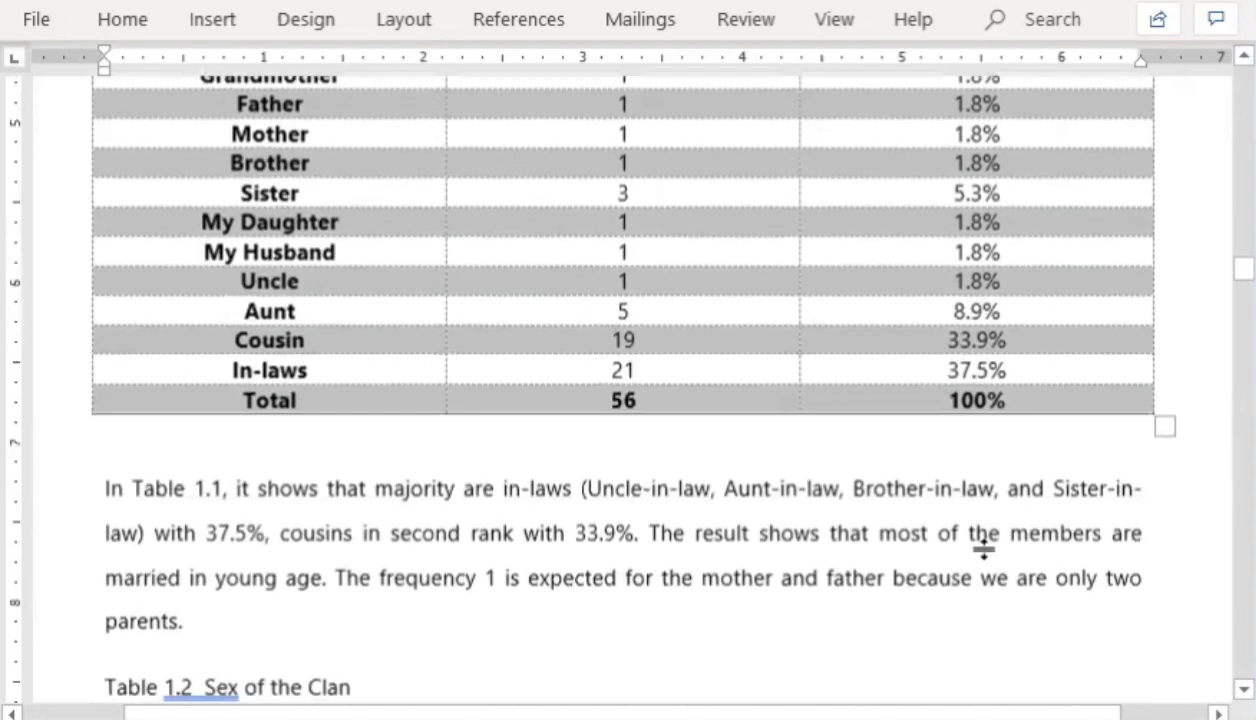
{"action": "scroll", "coordinate": [984, 548], "scroll_direction": "down", "scroll_amount": 3}
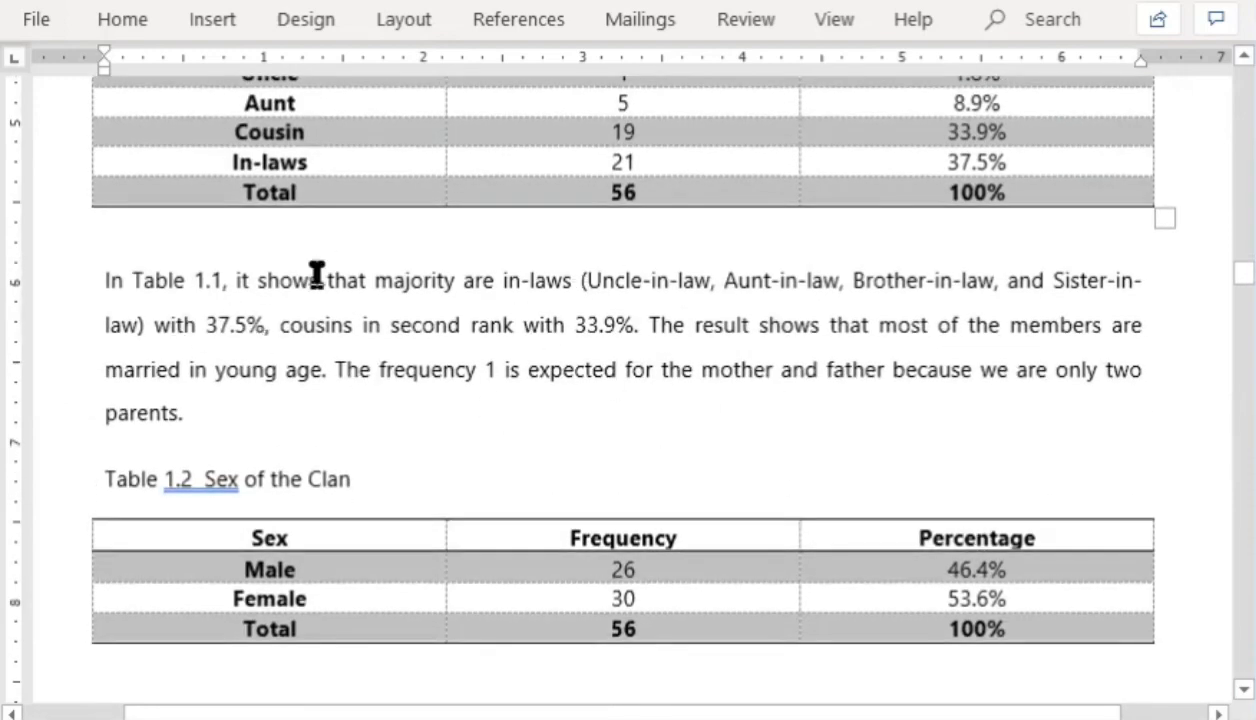
{"action": "scroll", "coordinate": [331, 294], "scroll_direction": "up", "scroll_amount": 5}
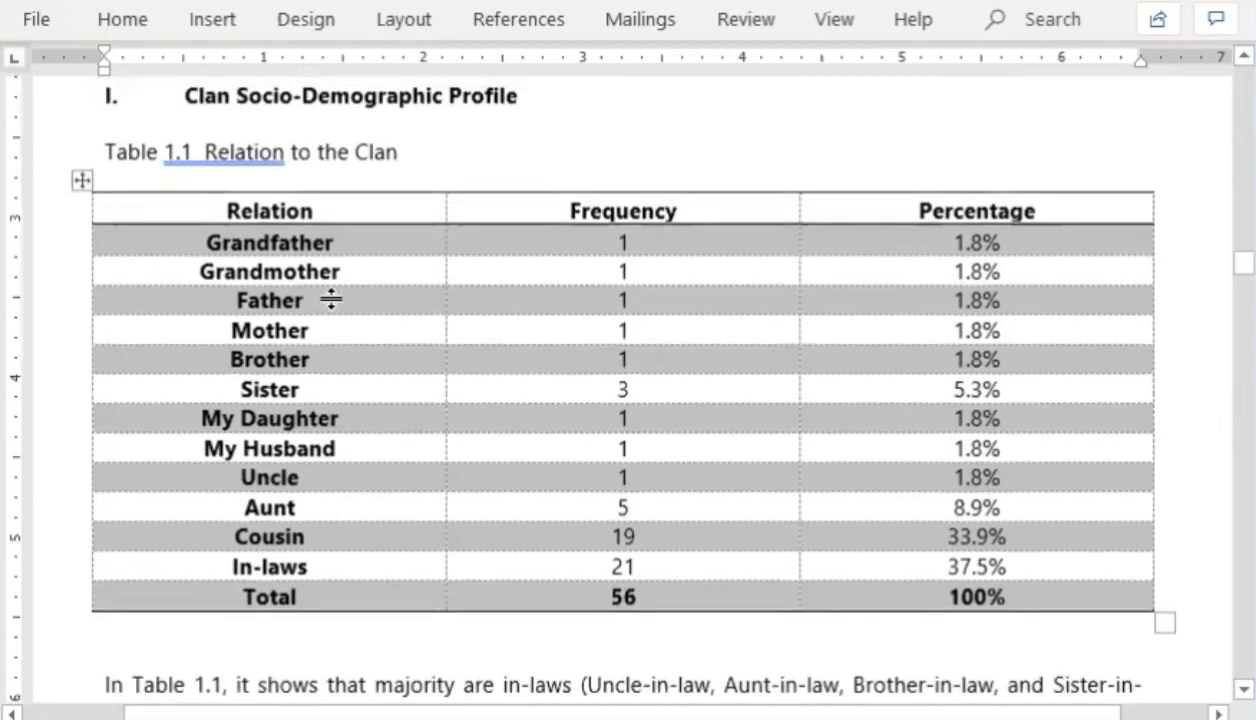
{"action": "scroll", "coordinate": [320, 191], "scroll_direction": "down", "scroll_amount": 5}
{"action": "scroll", "coordinate": [340, 413], "scroll_direction": "down", "scroll_amount": 8}
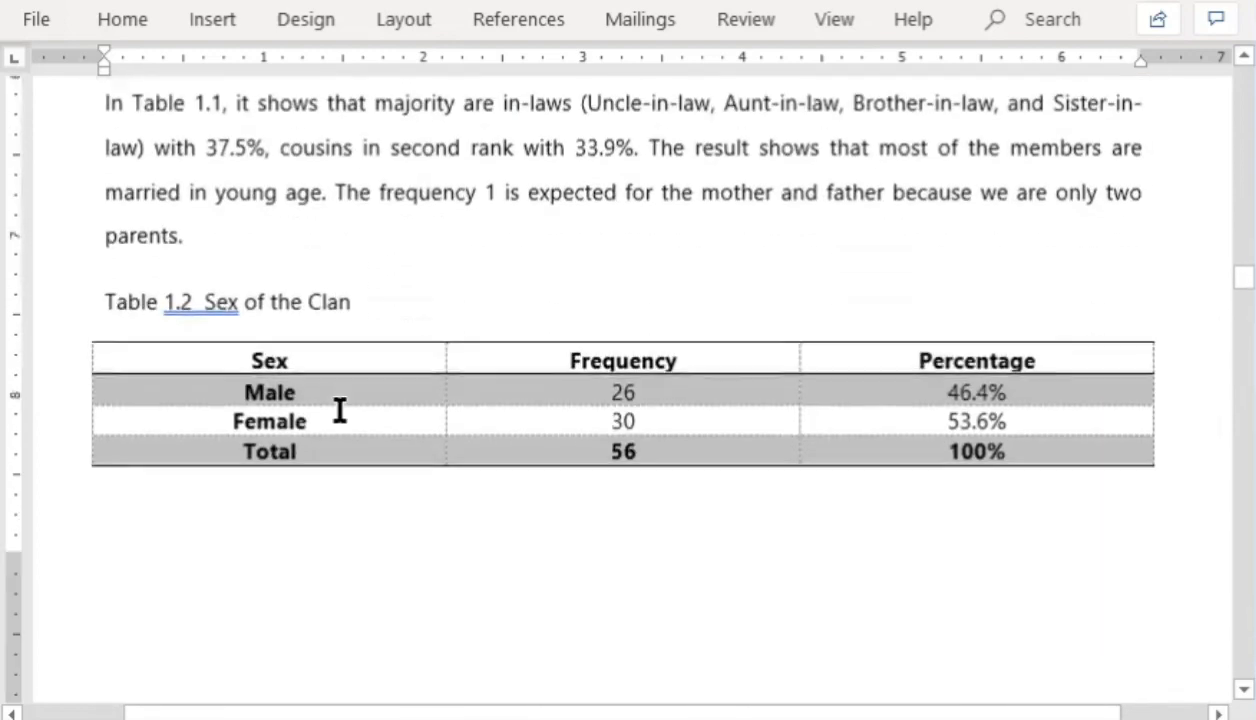
{"action": "scroll", "coordinate": [262, 298], "scroll_direction": "up", "scroll_amount": 4}
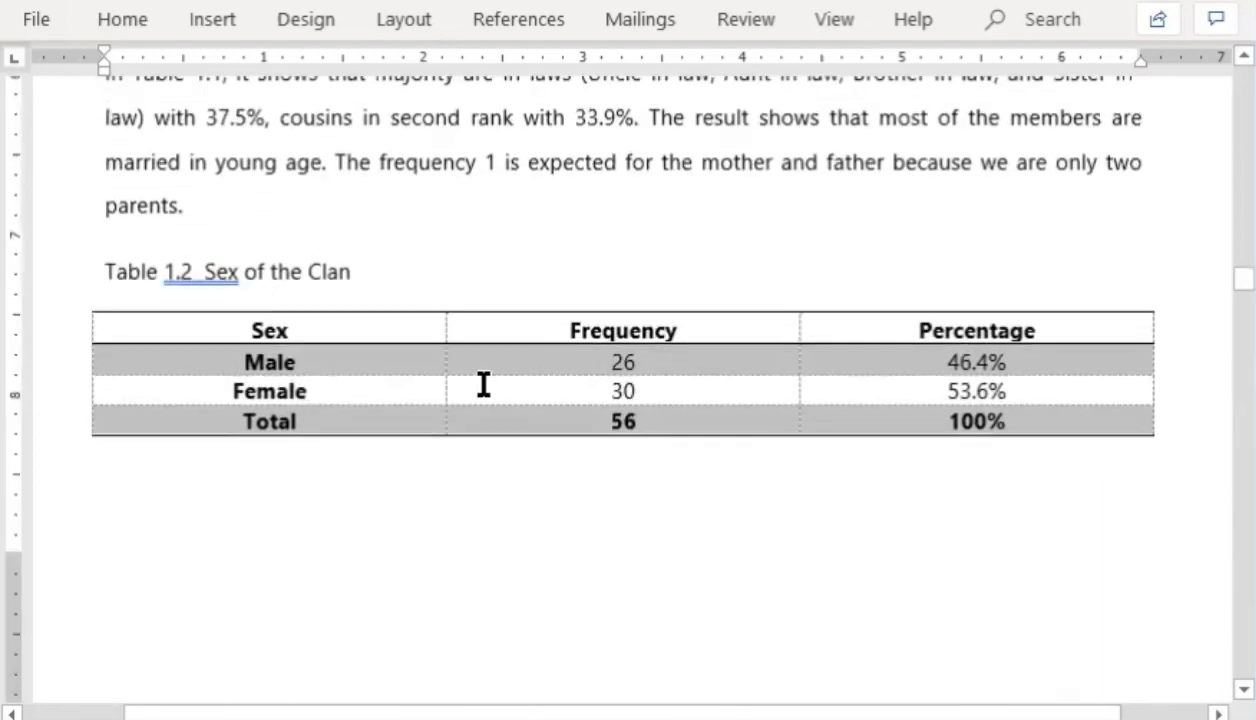
{"action": "scroll", "coordinate": [915, 453], "scroll_direction": "down", "scroll_amount": 6}
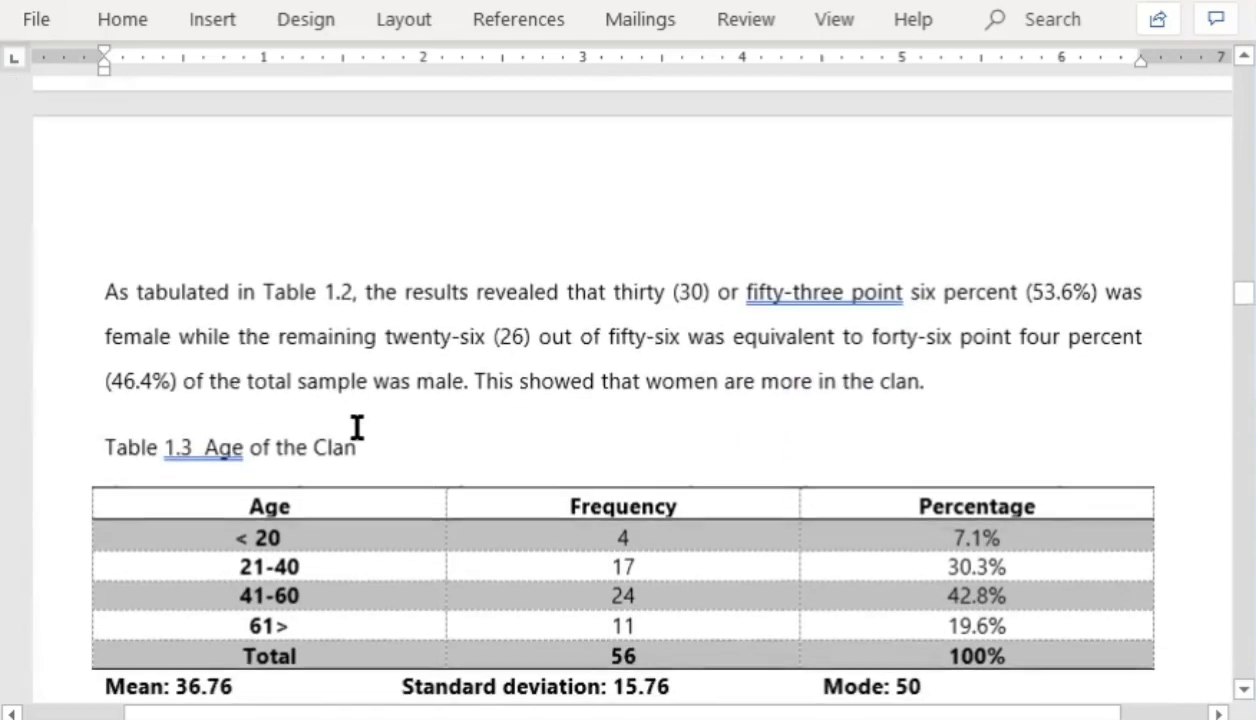
- Examine Tables 1.3 to 1.7 on age, occupation, years in education, monthly income and birth order, including their statistics and interpretations
{"action": "scroll", "coordinate": [359, 429], "scroll_direction": "down", "scroll_amount": 3}
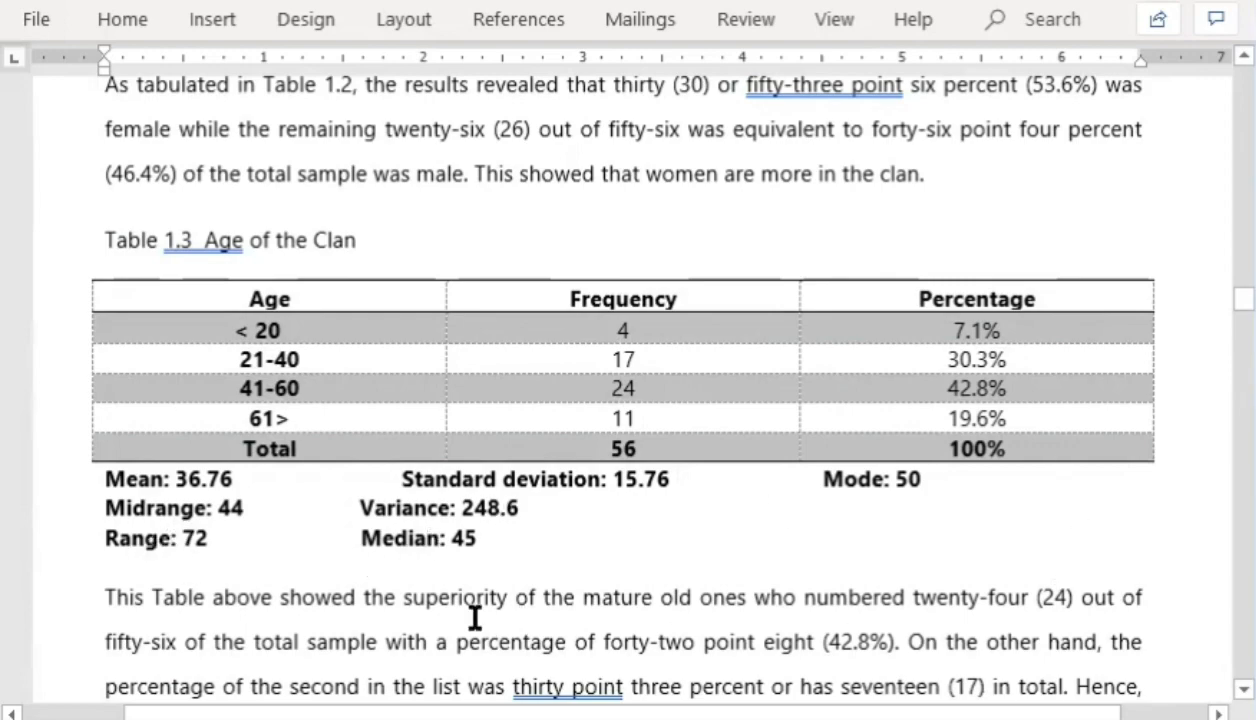
{"action": "scroll", "coordinate": [480, 546], "scroll_direction": "down", "scroll_amount": 5}
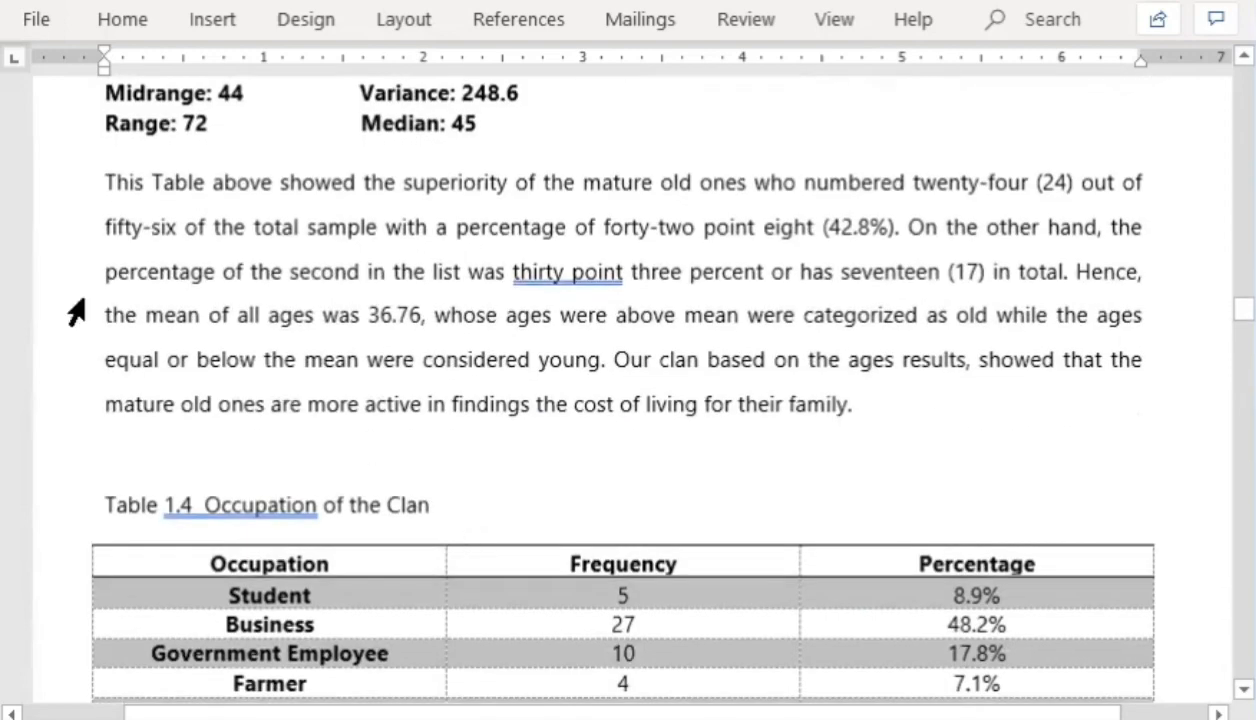
{"action": "scroll", "coordinate": [263, 450], "scroll_direction": "down", "scroll_amount": 3}
{"action": "scroll", "coordinate": [566, 540], "scroll_direction": "down", "scroll_amount": 5}
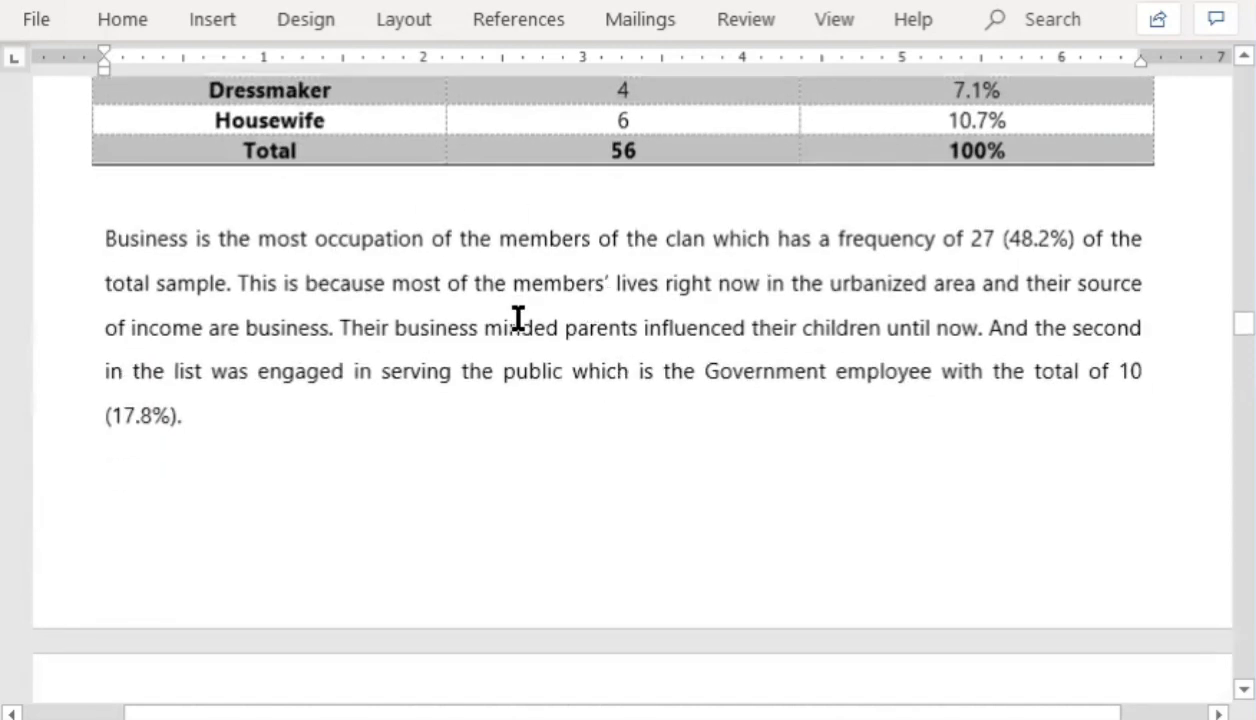
{"action": "scroll", "coordinate": [519, 340], "scroll_direction": "down", "scroll_amount": 5}
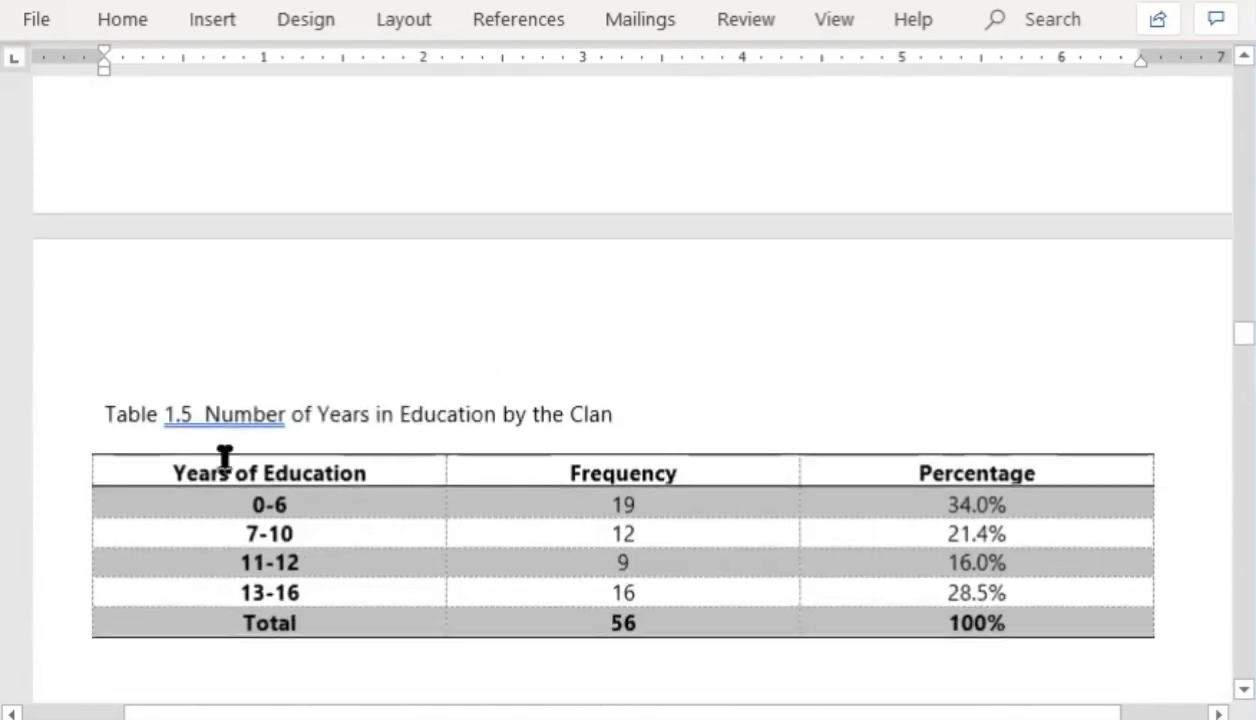
{"action": "scroll", "coordinate": [458, 422], "scroll_direction": "down", "scroll_amount": 3}
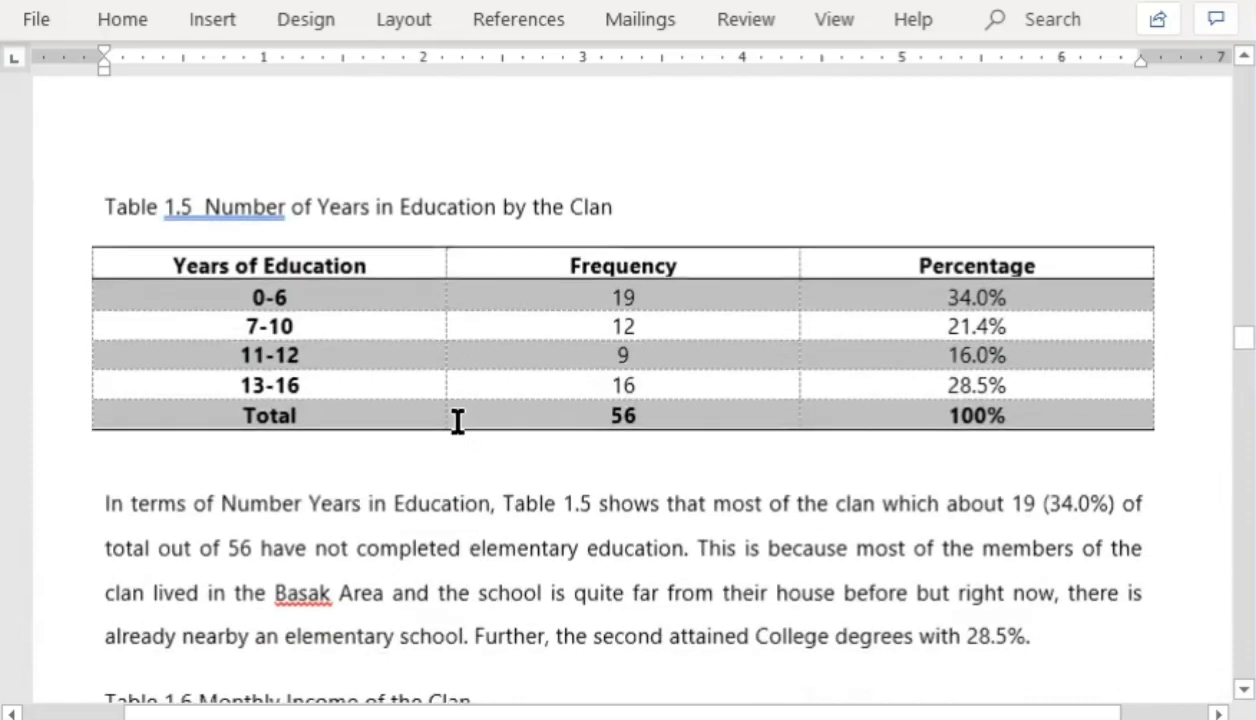
{"action": "scroll", "coordinate": [493, 468], "scroll_direction": "down", "scroll_amount": 3}
{"action": "scroll", "coordinate": [493, 468], "scroll_direction": "down", "scroll_amount": 6}
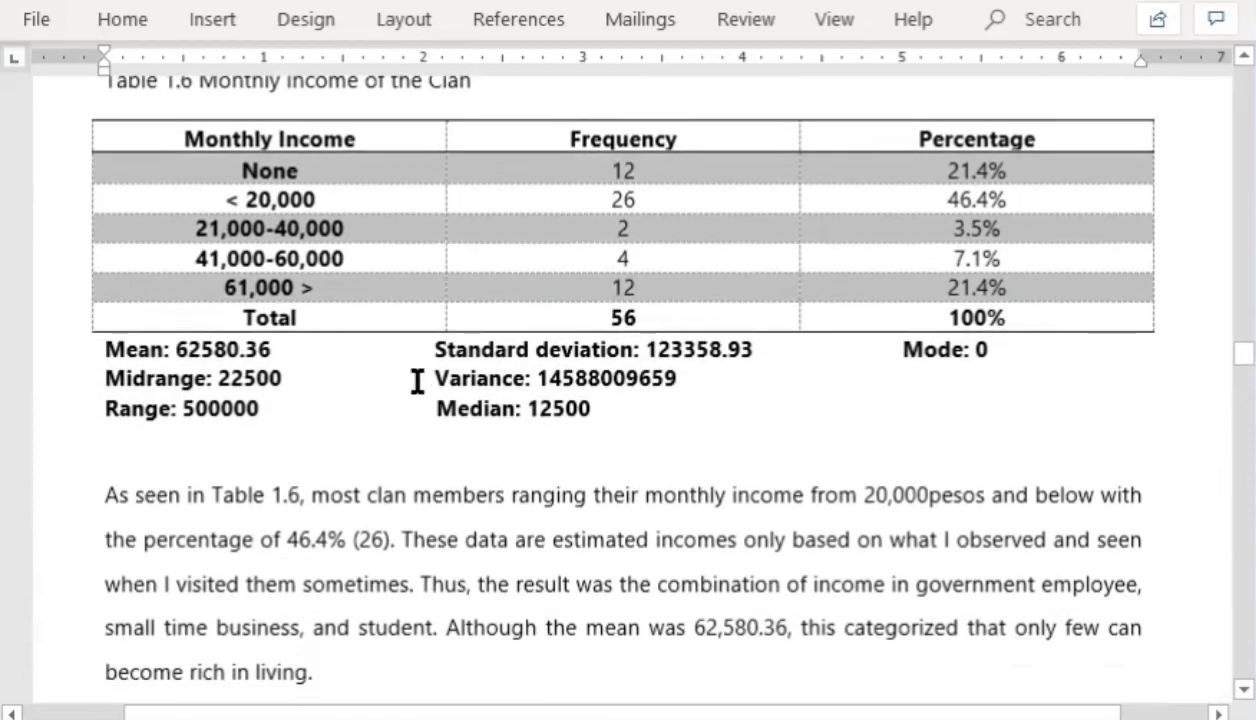
{"action": "scroll", "coordinate": [667, 465], "scroll_direction": "down", "scroll_amount": 8}
{"action": "scroll", "coordinate": [495, 467], "scroll_direction": "down", "scroll_amount": 20}
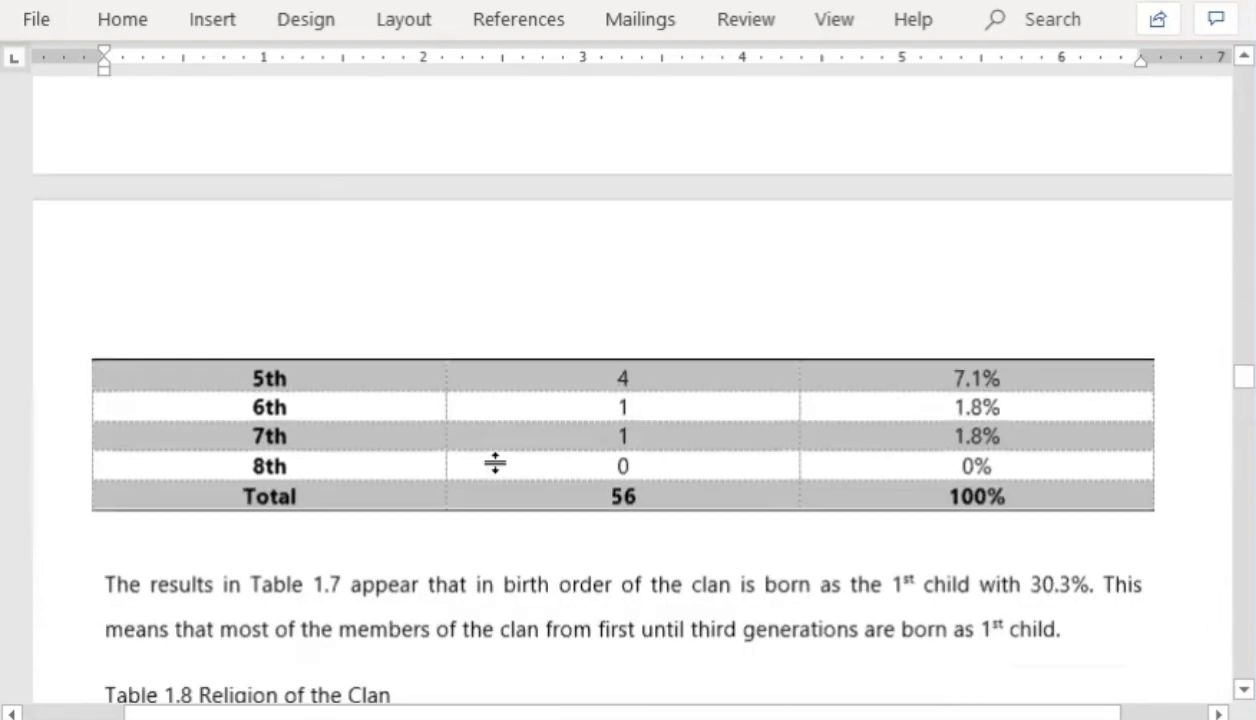
- Delete the empty line between the SUMMARY AND CONCLUSIONS heading and its first paragraph
{"action": "scroll", "coordinate": [495, 467], "scroll_direction": "down", "scroll_amount": 5}
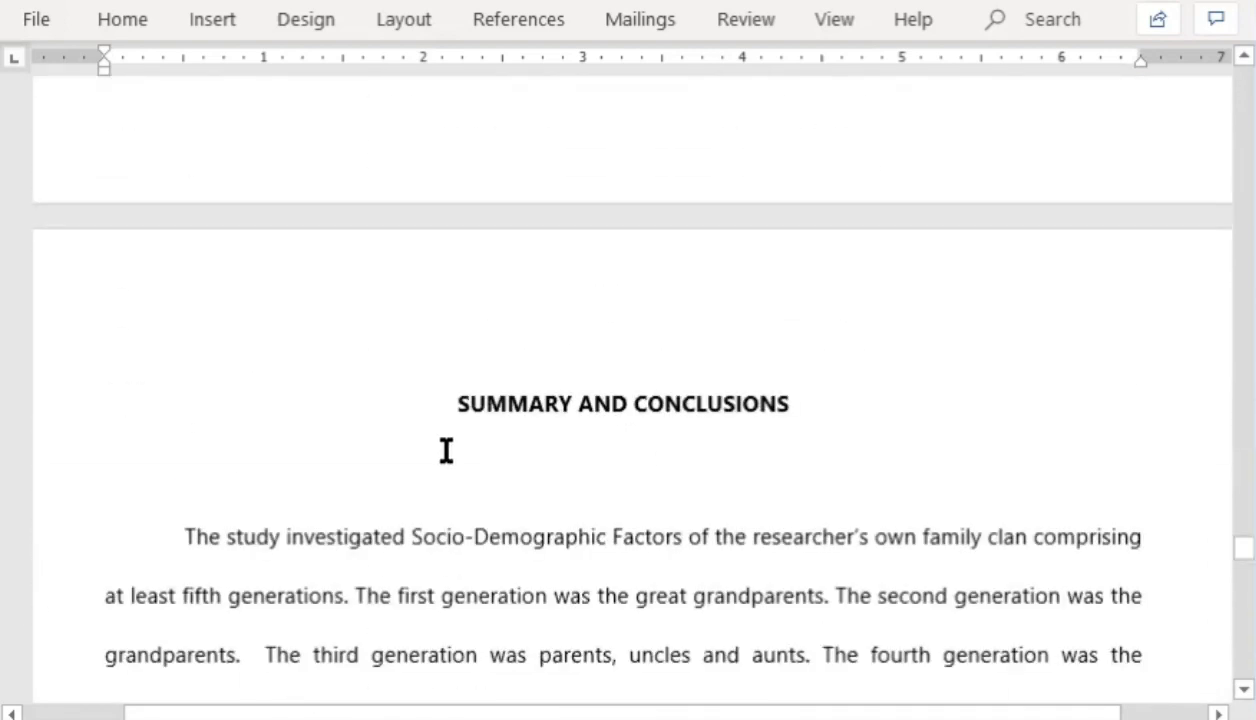
{"action": "left_click", "coordinate": [501, 472]}
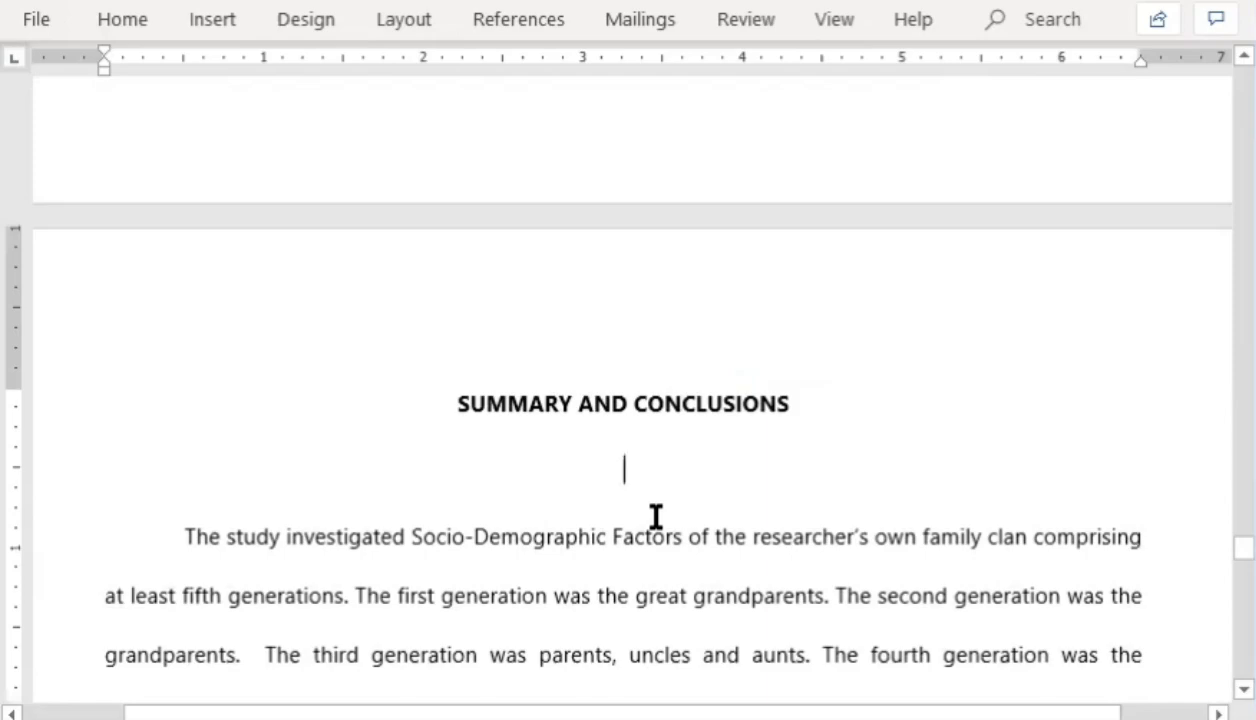
{"action": "key", "text": "Delete"}
- Read through the remaining summary and conclusion paragraphs down to the REFERENCES list
{"action": "scroll", "coordinate": [705, 535], "scroll_direction": "down", "scroll_amount": 12}
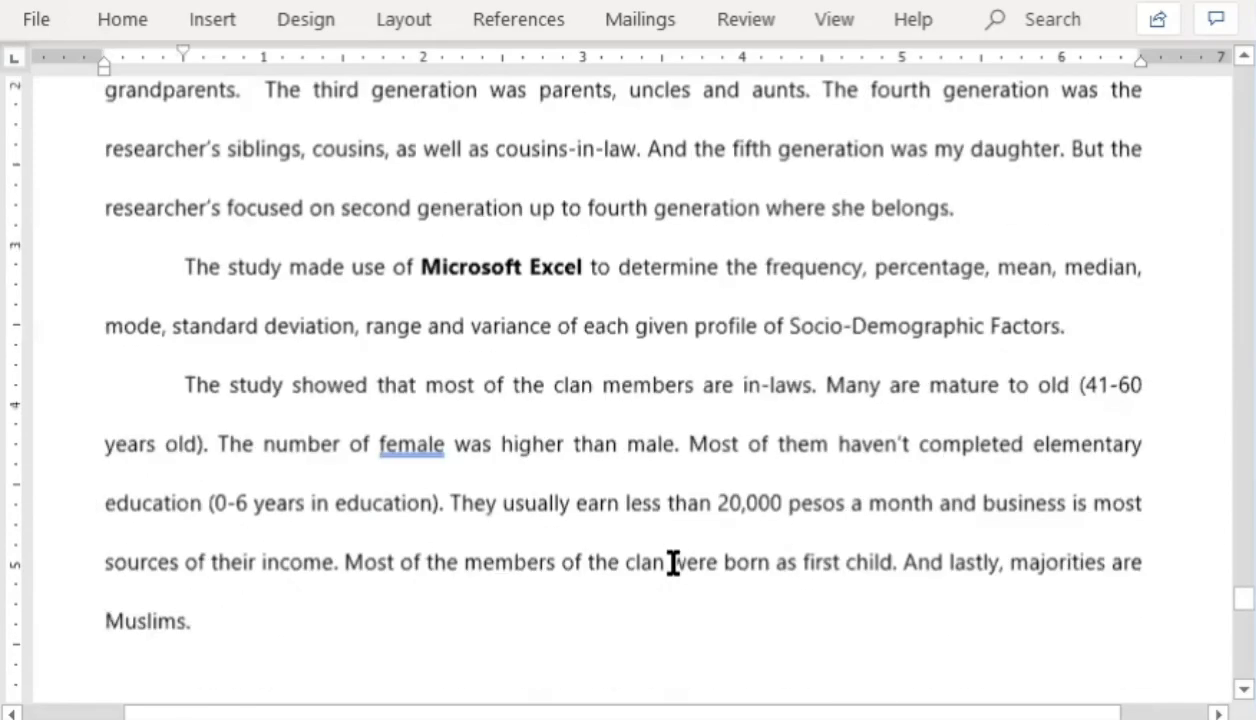
{"action": "scroll", "coordinate": [644, 540], "scroll_direction": "up", "scroll_amount": 2}
{"action": "scroll", "coordinate": [644, 540], "scroll_direction": "down", "scroll_amount": 8}
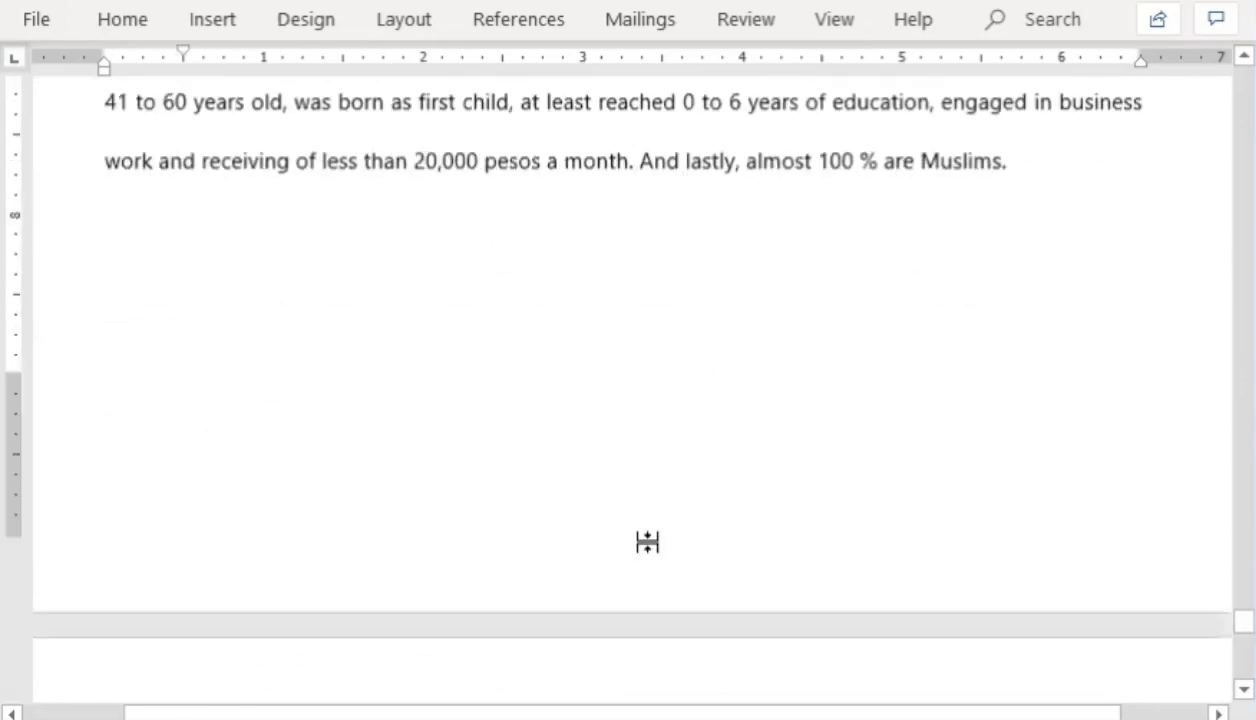
{"action": "scroll", "coordinate": [647, 543], "scroll_direction": "down", "scroll_amount": 3}
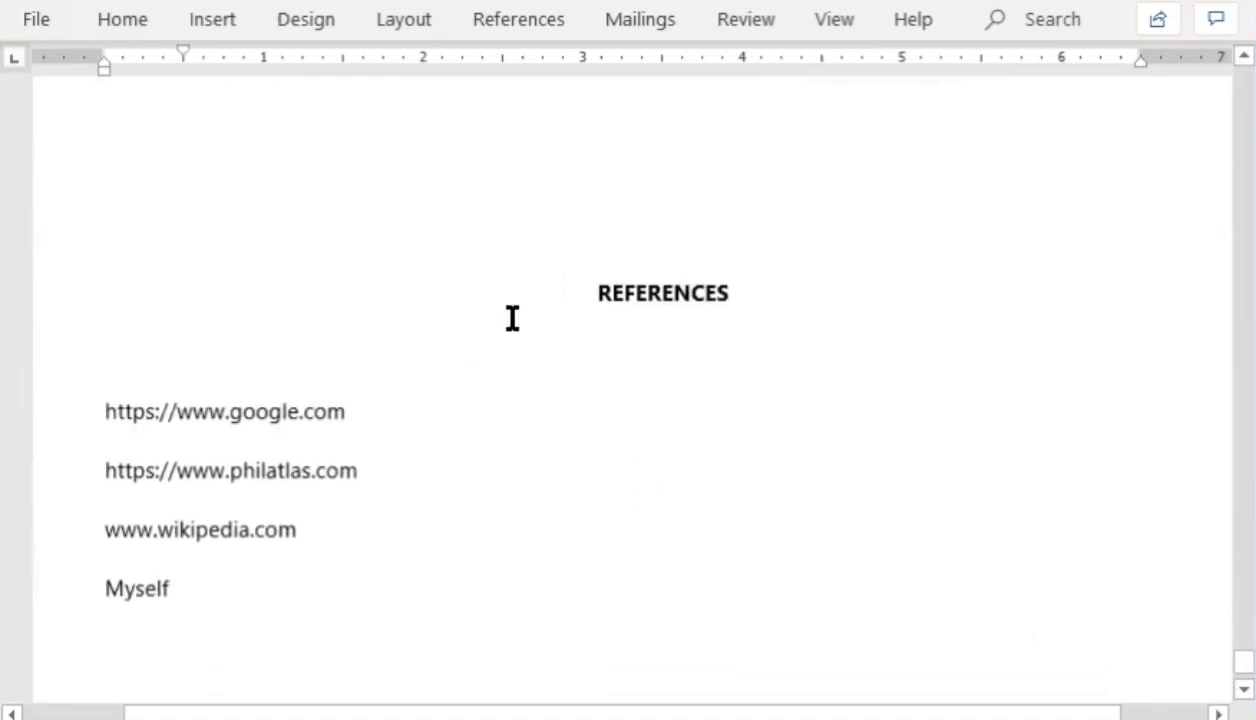